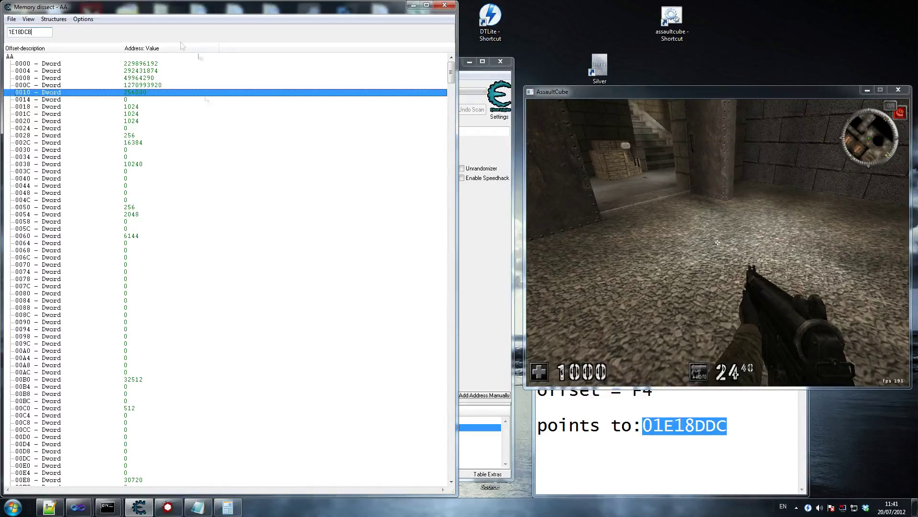
Step: Look through the offsets and values of the structure dissected at address 1E18DCB
{"action": "left_click", "coordinate": [208, 228]}
{"action": "scroll", "coordinate": [208, 230], "scroll_direction": "down", "scroll_amount": 19}
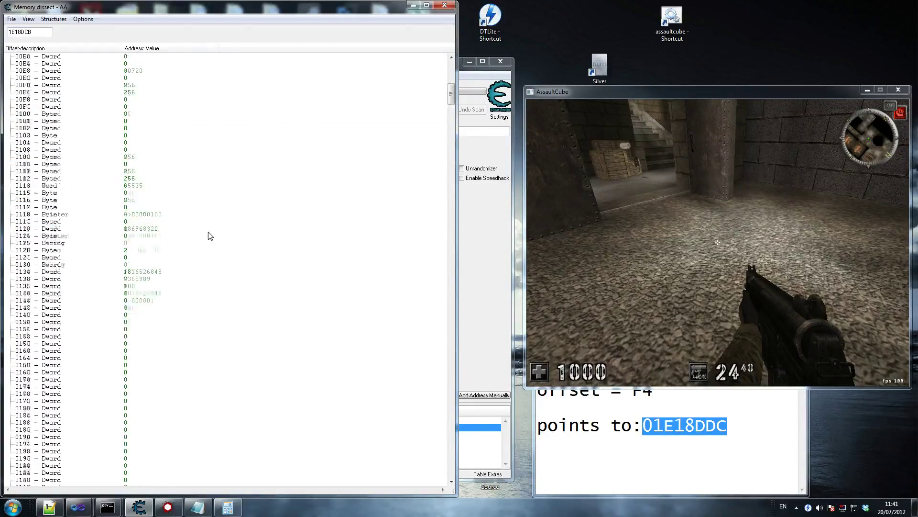
{"action": "scroll", "coordinate": [144, 293], "scroll_direction": "down", "scroll_amount": 20}
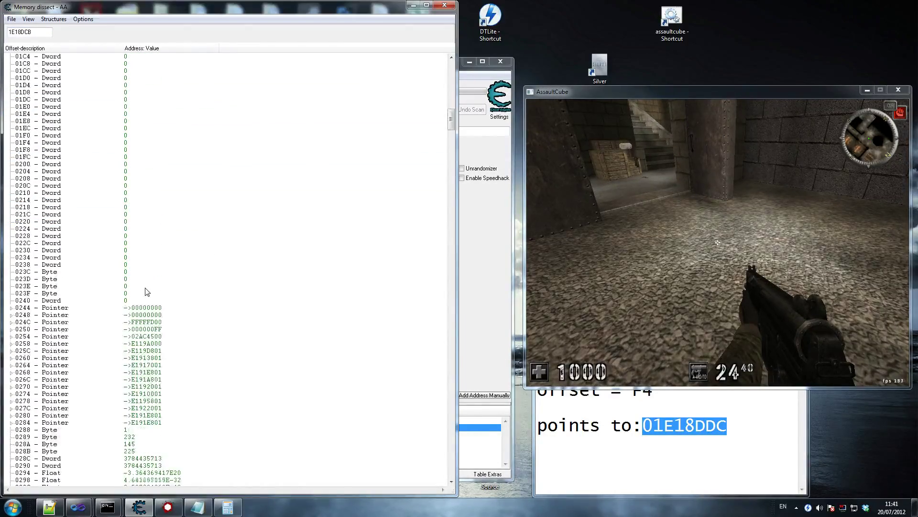
{"action": "scroll", "coordinate": [147, 292], "scroll_direction": "up", "scroll_amount": 20}
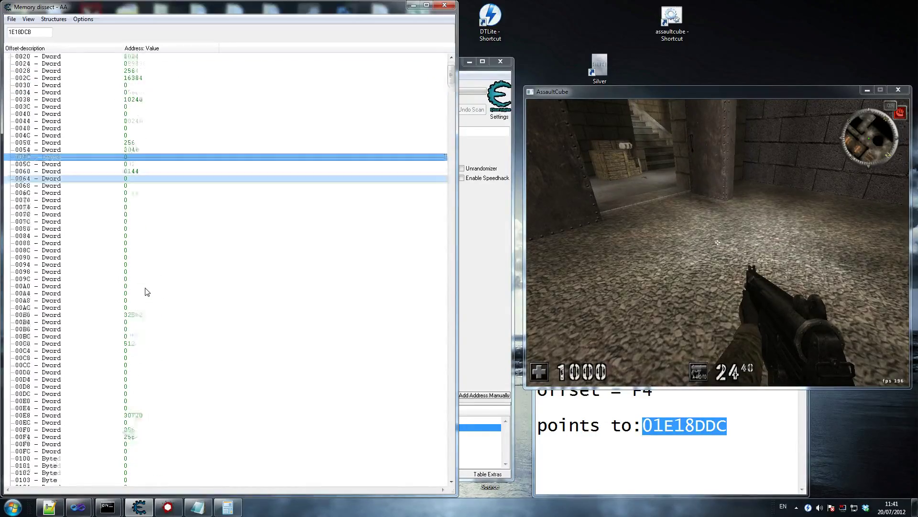
{"action": "scroll", "coordinate": [146, 291], "scroll_direction": "up", "scroll_amount": 3}
Step: Switch the structure address to 1E18DCC and back to 1E18DCB, and look through the listed values again
{"action": "left_click", "coordinate": [36, 32]}
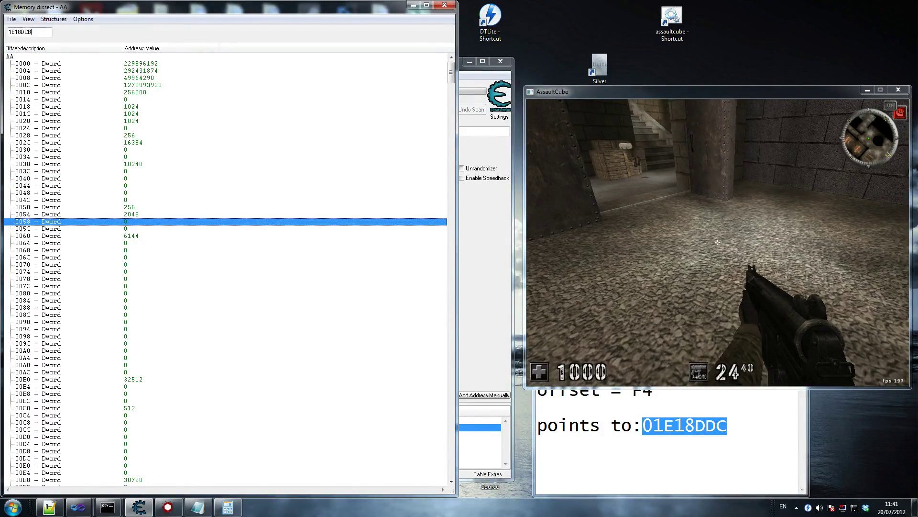
{"action": "type", "text": "C"}
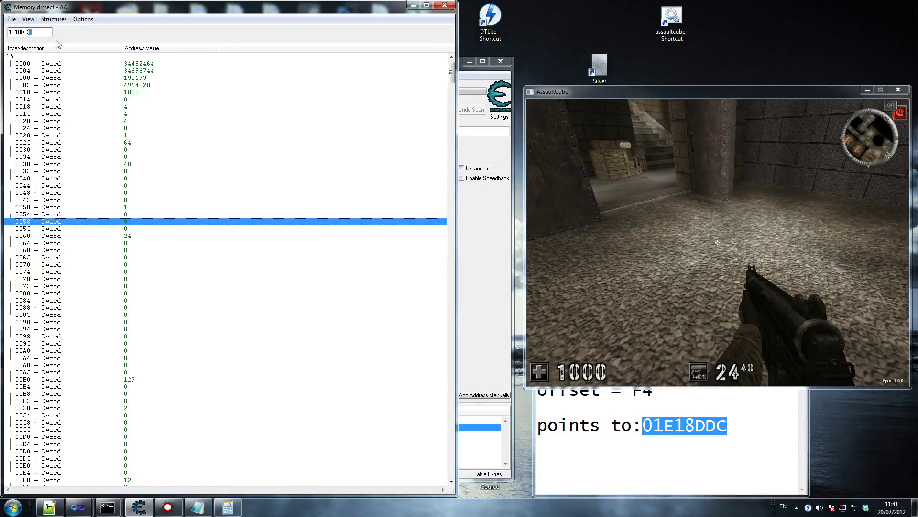
{"action": "type", "text": "B"}
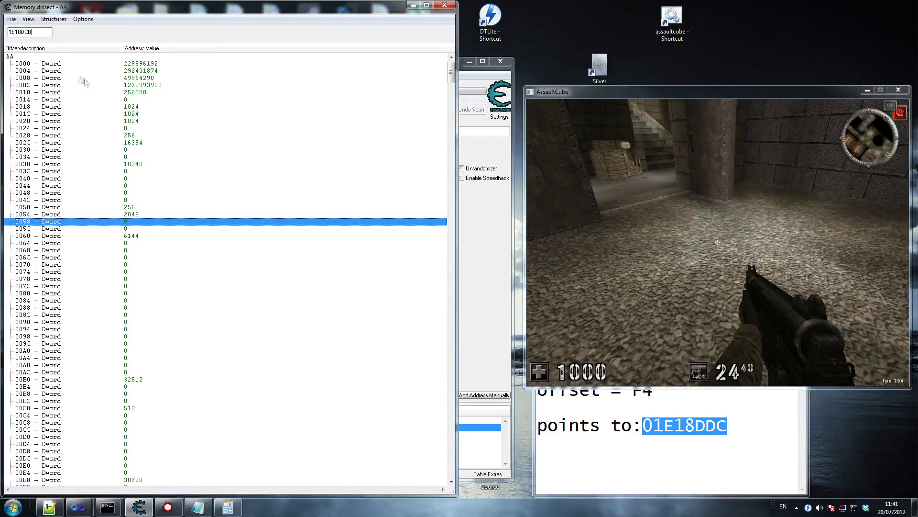
{"action": "scroll", "coordinate": [131, 230], "scroll_direction": "down", "scroll_amount": 18}
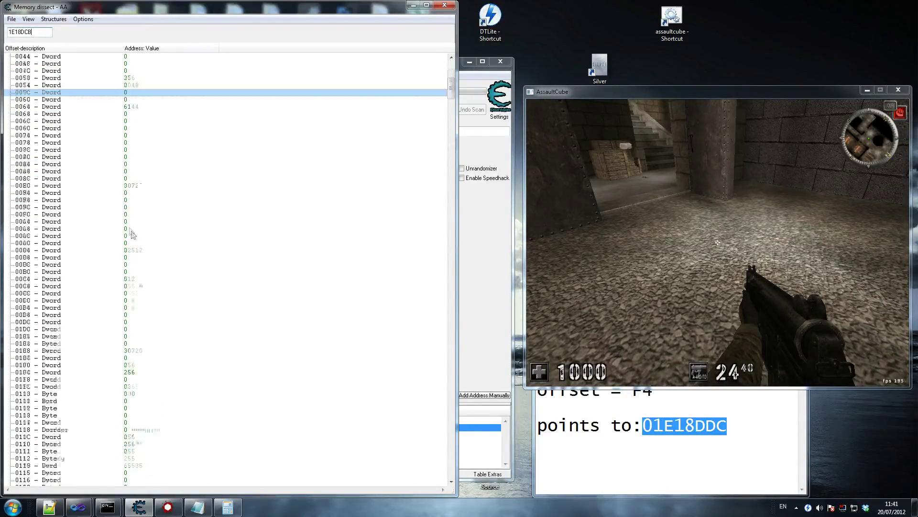
{"action": "left_click", "coordinate": [151, 308]}
{"action": "scroll", "coordinate": [164, 282], "scroll_direction": "up", "scroll_amount": 18}
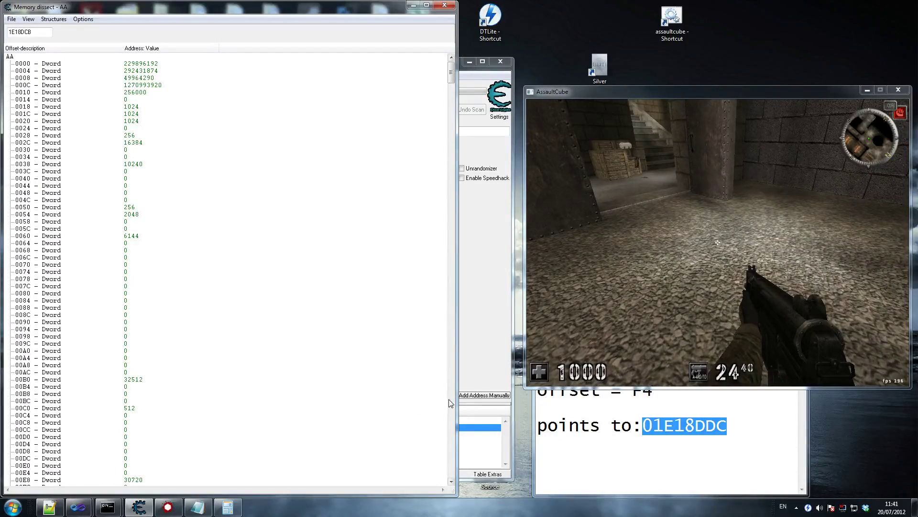
Step: Change the value of the pointer entry P->01E18DDC in the Cheat Engine address list to 996
{"action": "left_click", "coordinate": [478, 445]}
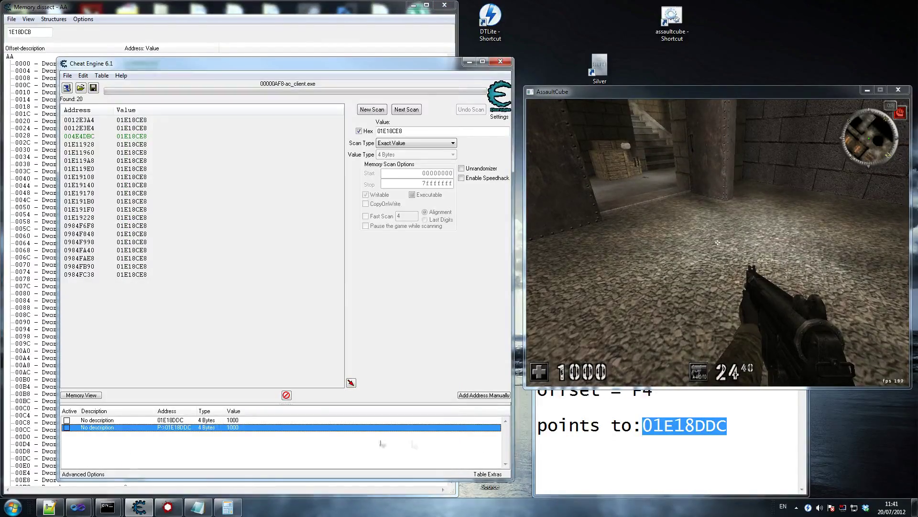
{"action": "double_click", "coordinate": [233, 427]}
{"action": "type", "text": "996"}
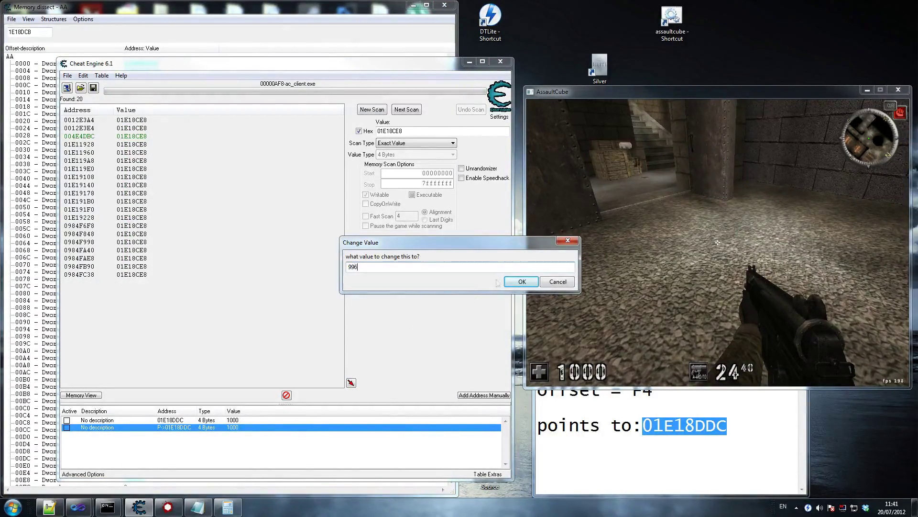
{"action": "left_click", "coordinate": [522, 282]}
Step: Return to the memory dissection and look through the structure's values for the changed health
{"action": "left_click", "coordinate": [294, 22]}
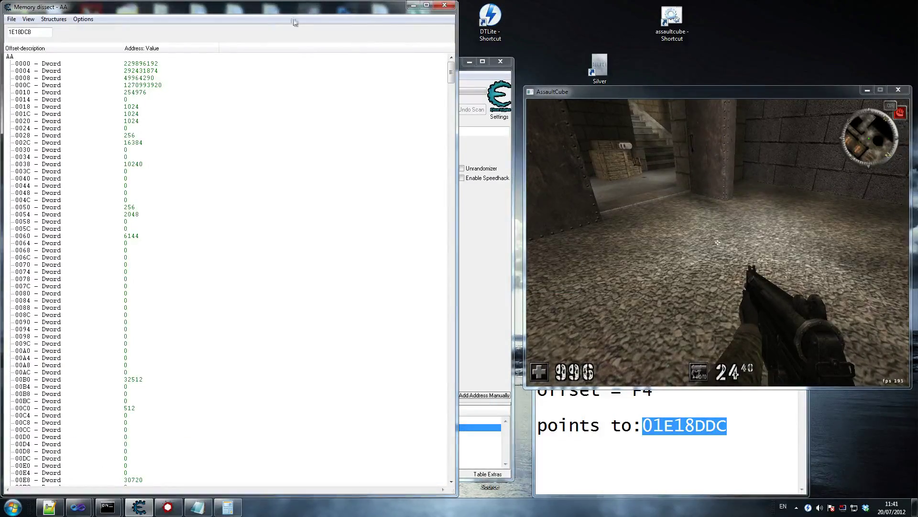
{"action": "left_click", "coordinate": [217, 180]}
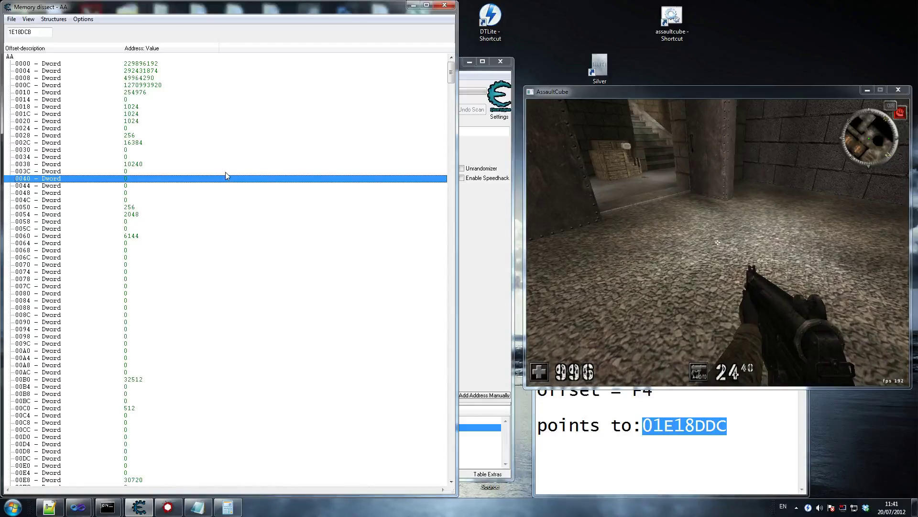
{"action": "scroll", "coordinate": [226, 171], "scroll_direction": "down", "scroll_amount": 11}
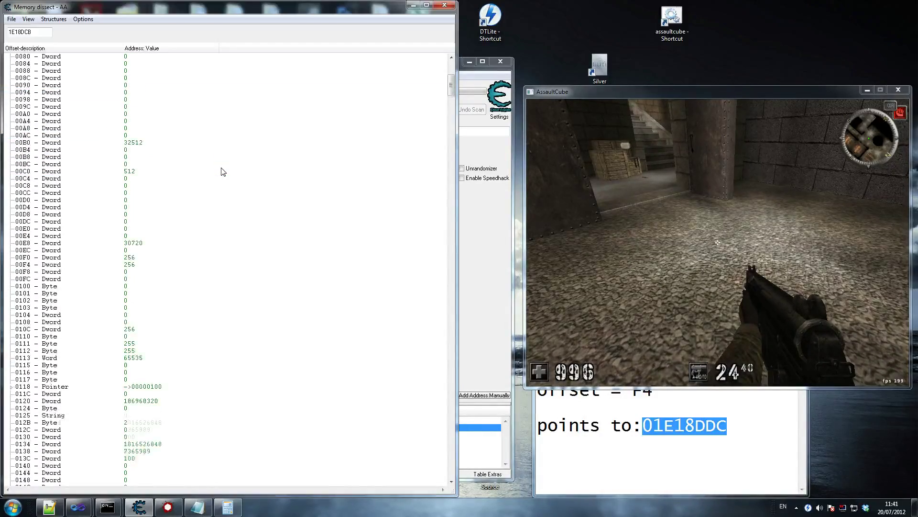
{"action": "scroll", "coordinate": [222, 171], "scroll_direction": "up", "scroll_amount": 11}
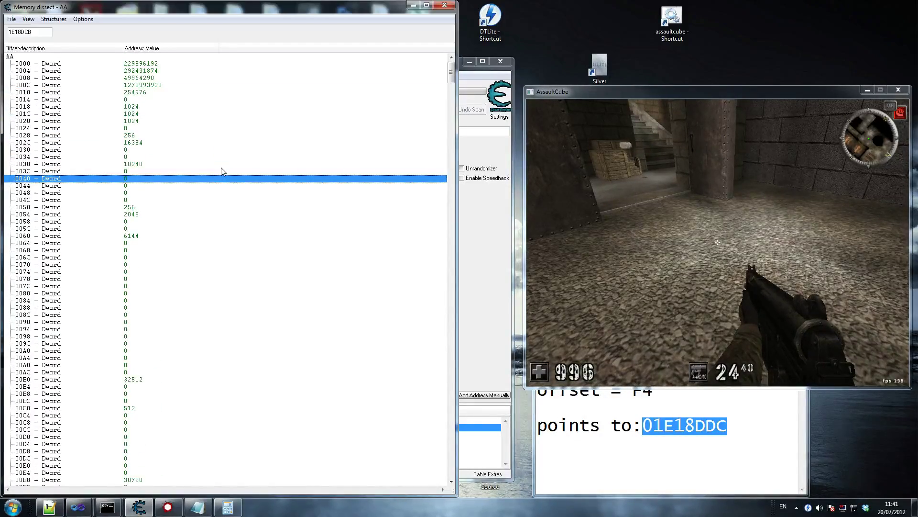
Step: Replace the structure address with 01E18DDC copied from the Notepad notes, and select the entry at offset 0000
{"action": "left_click", "coordinate": [642, 425]}
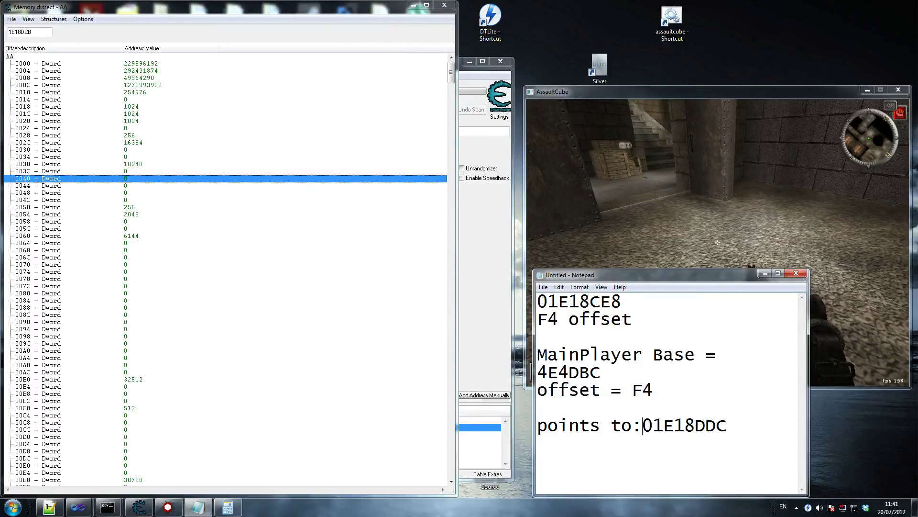
{"action": "left_click_drag", "start_coordinate": [642, 425], "coordinate": [804, 426]}
{"action": "key", "text": "ctrl+c"}
{"action": "double_click", "coordinate": [24, 32]}
{"action": "key", "text": "ctrl+v"}
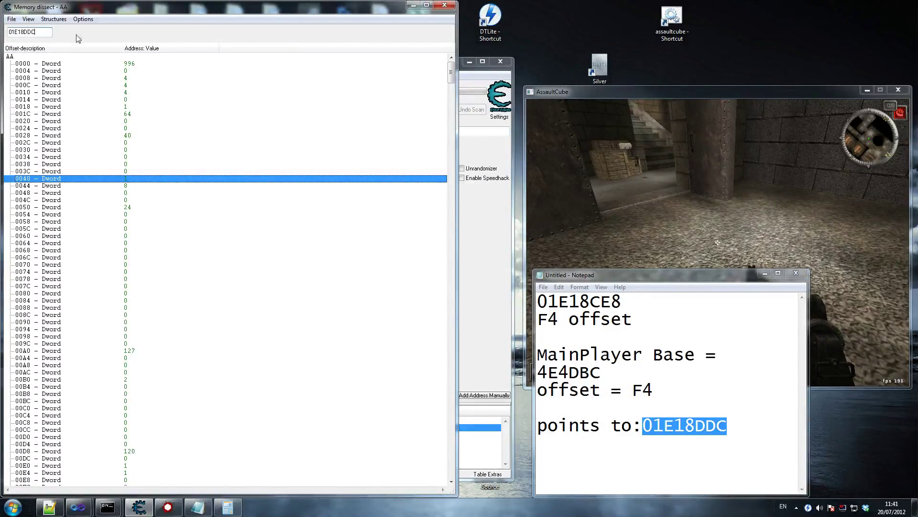
{"action": "key", "text": "ctrl+z"}
{"action": "key", "text": "ctrl+v"}
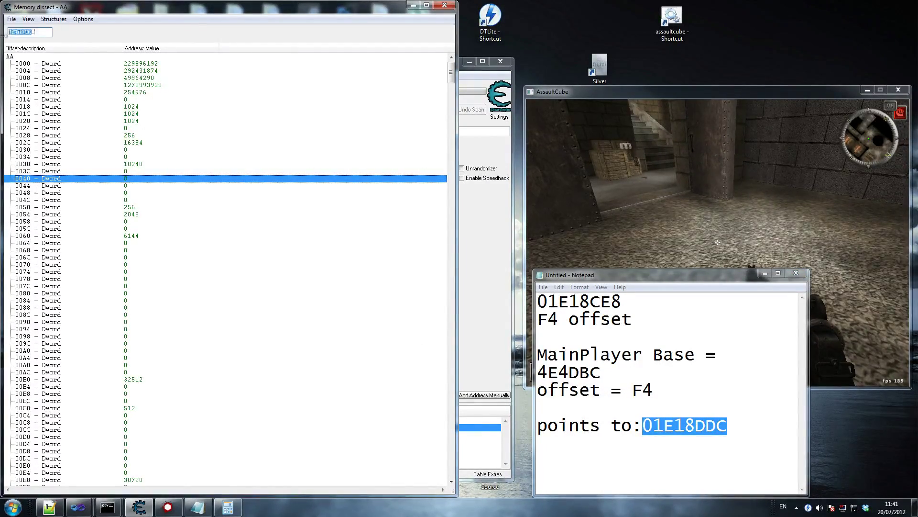
{"action": "key", "text": "Return"}
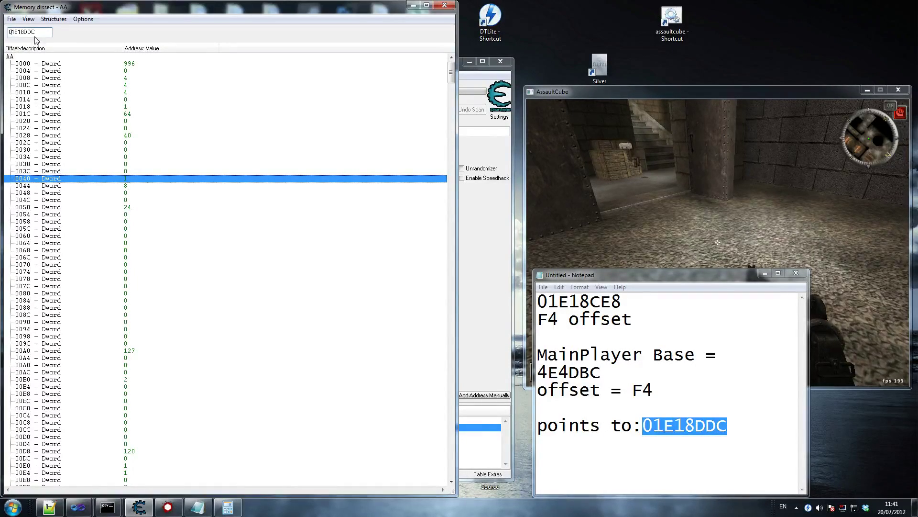
{"action": "left_click", "coordinate": [142, 71]}
{"action": "left_click", "coordinate": [132, 63]}
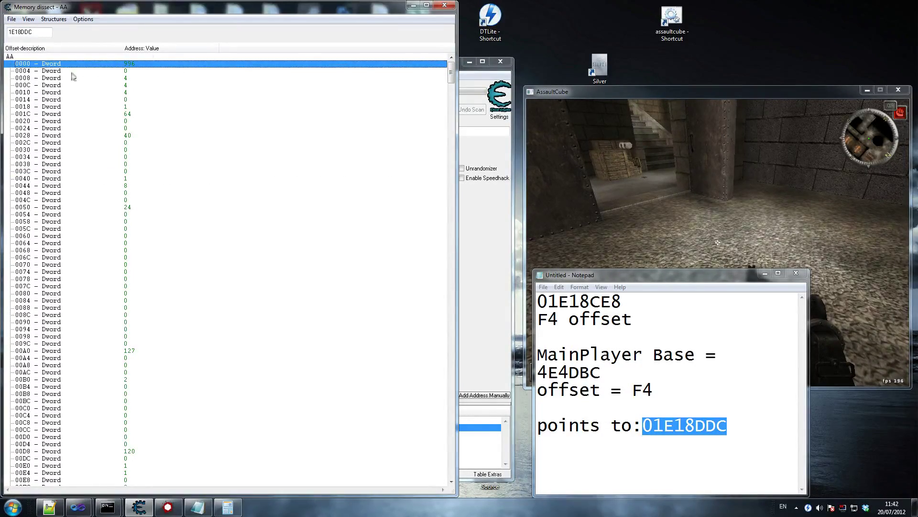
Step: Subtract 8 from 1E18DDC in hexadecimal in Calculator and copy the result
{"action": "double_click", "coordinate": [30, 32]}
{"action": "left_click", "coordinate": [233, 506]}
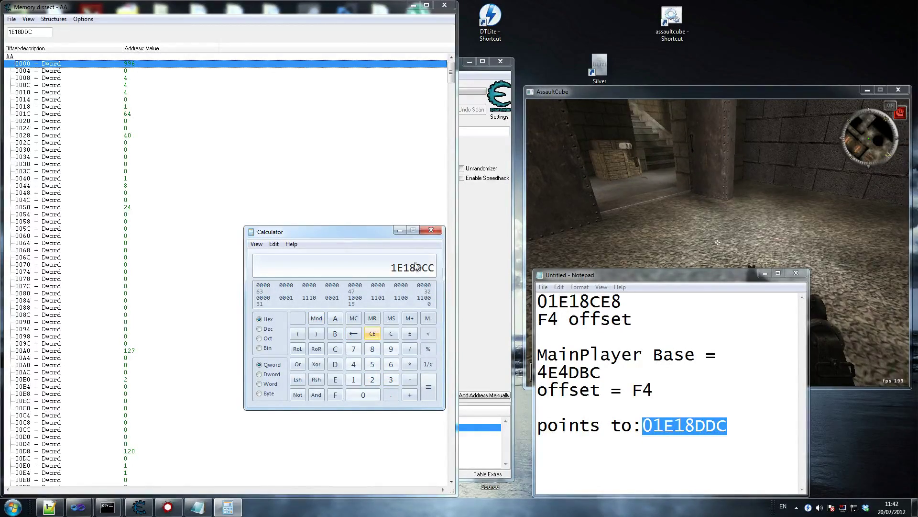
{"action": "left_click", "coordinate": [392, 334]}
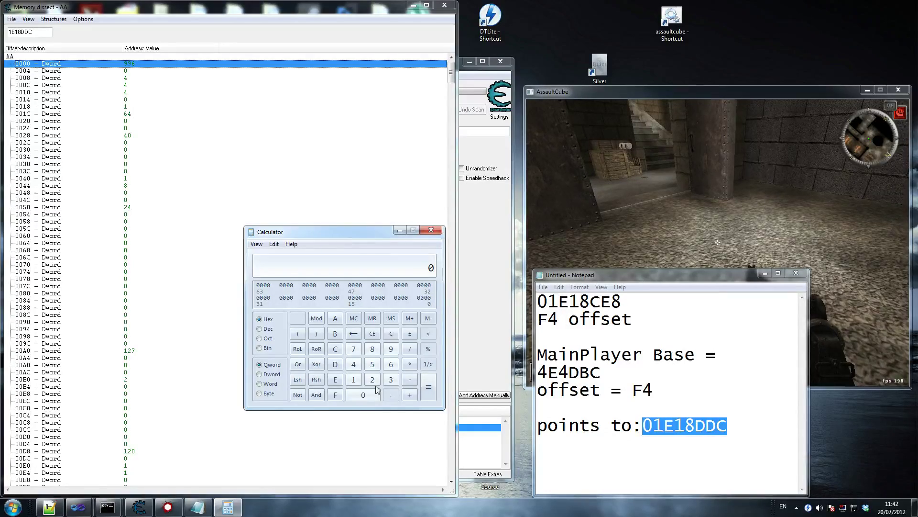
{"action": "key", "text": "ctrl+v"}
{"action": "left_click", "coordinate": [372, 352]}
{"action": "left_click", "coordinate": [428, 385]}
{"action": "right_click", "coordinate": [410, 266]}
{"action": "left_click", "coordinate": [422, 272]}
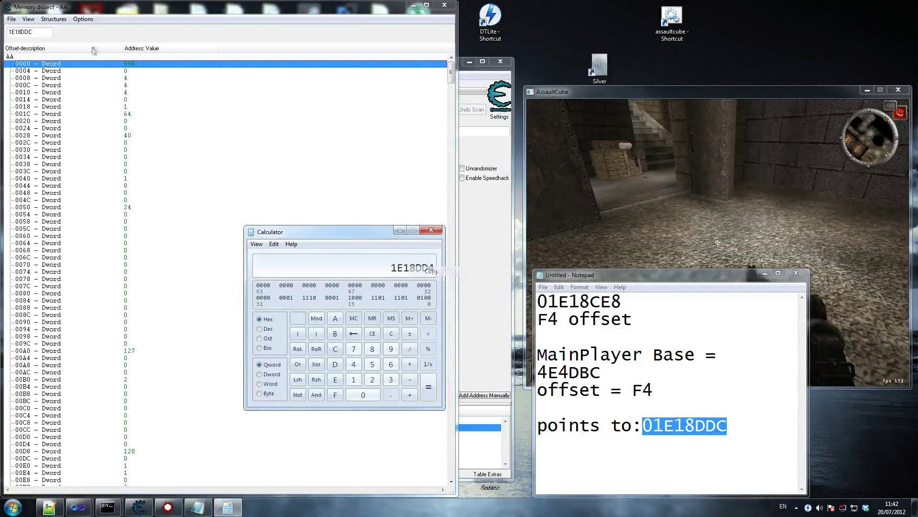
Step: Set the structure address to the copied 1E18DD4 and select the entry at offset 0008
{"action": "double_click", "coordinate": [29, 31]}
{"action": "key", "text": "ctrl+v"}
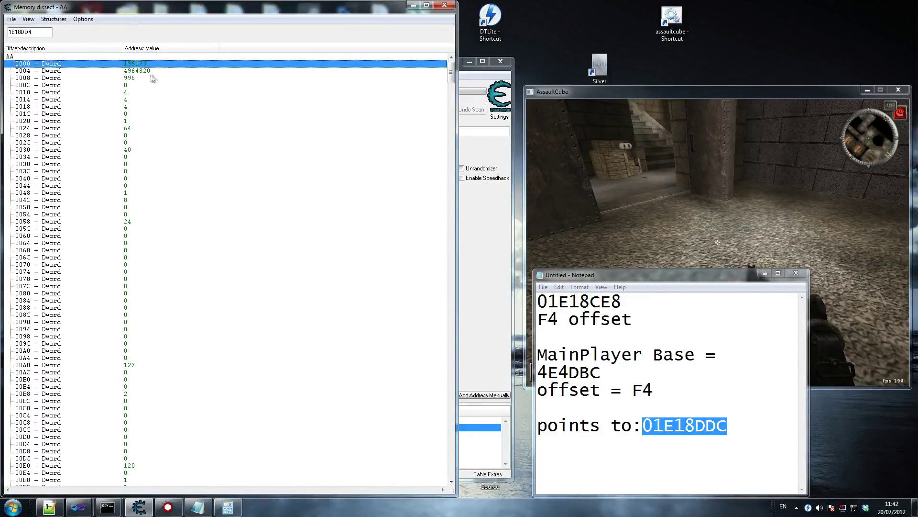
{"action": "left_click", "coordinate": [146, 78]}
Step: Change the last digit of the structure address to make it 1E18DD0
{"action": "left_click", "coordinate": [31, 32]}
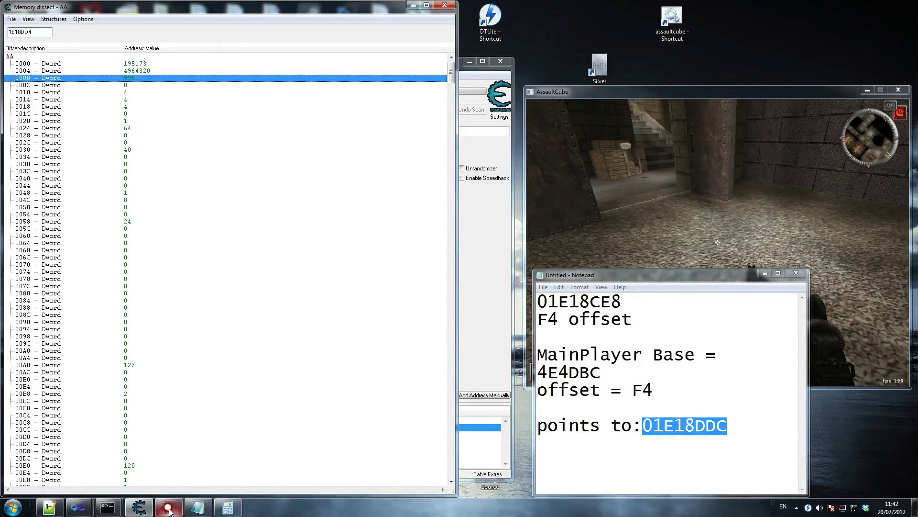
{"action": "mouse_move", "coordinate": [170, 511]}
{"action": "key", "text": "BackSpace"}
{"action": "type", "text": "0"}
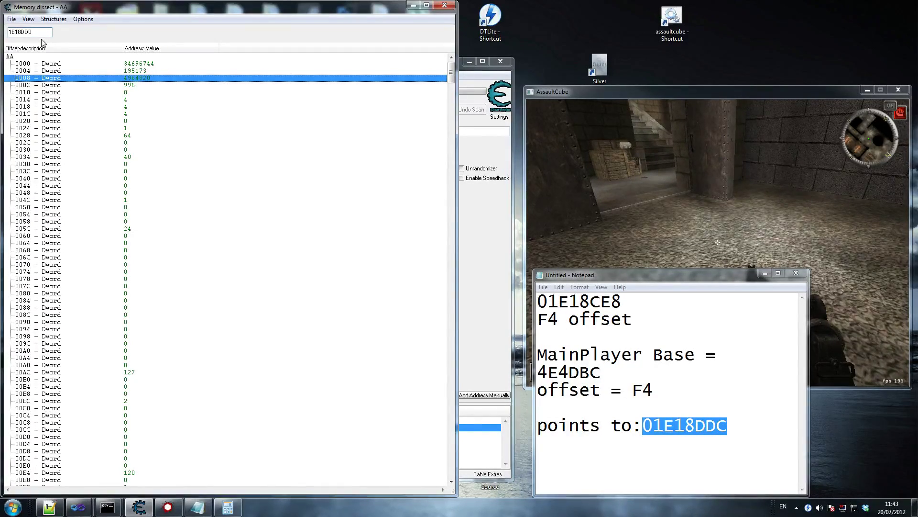
Step: Change the structure address to 1E18DC0 and select the entry at offset 001C
{"action": "key", "text": "BackSpace"}
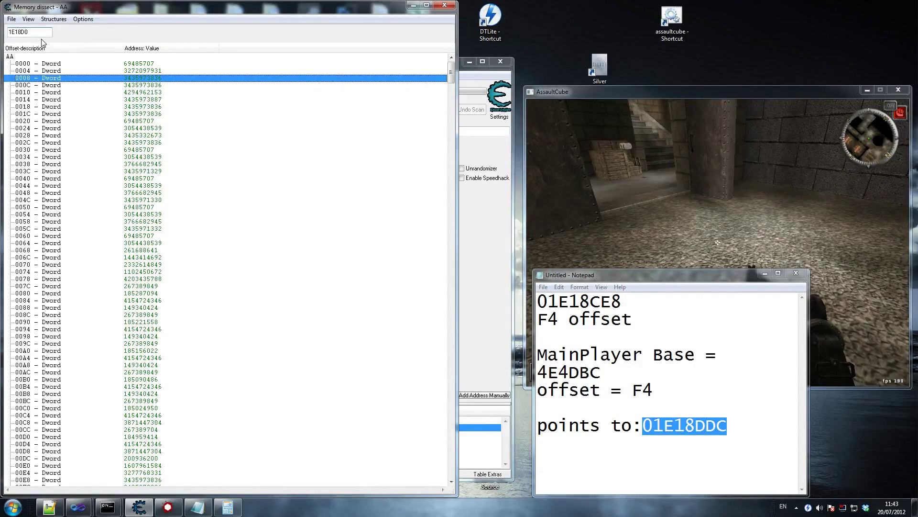
{"action": "type", "text": "c"}
{"action": "key", "text": "BackSpace"}
{"action": "type", "text": "C"}
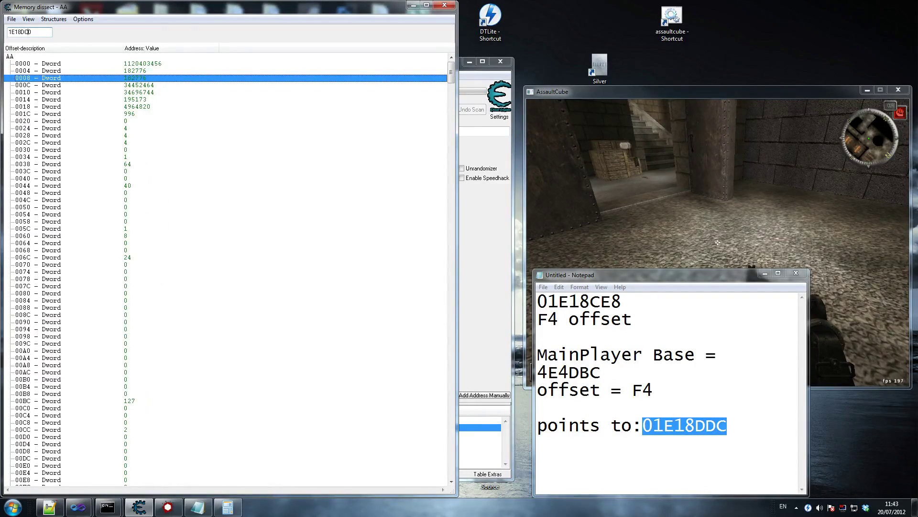
{"action": "left_click", "coordinate": [117, 115]}
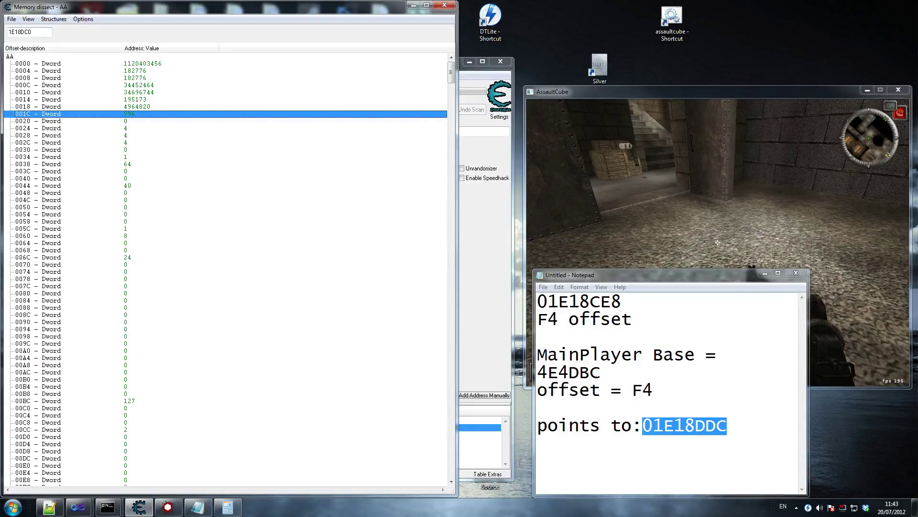
Step: Copy the address 01E18DDC from the Notepad notes and enter it as the new value in Calculator
{"action": "left_click", "coordinate": [228, 507]}
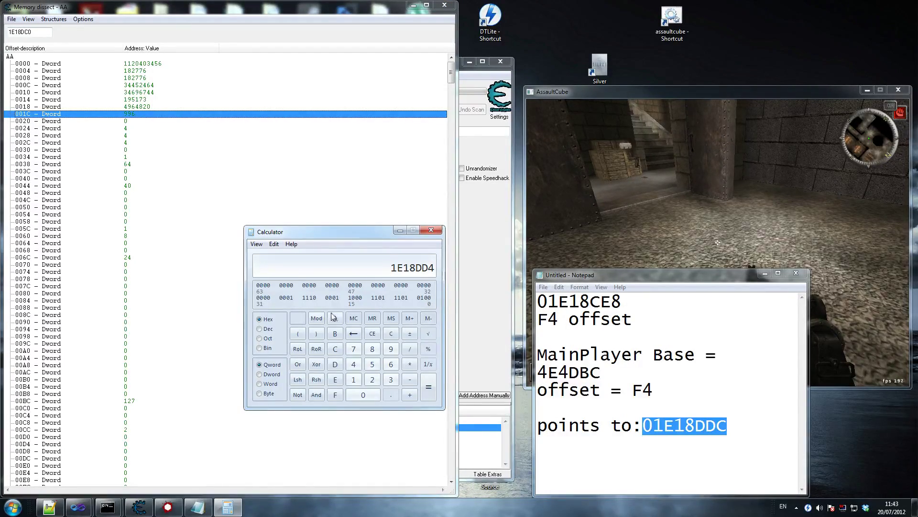
{"action": "left_click", "coordinate": [530, 346]}
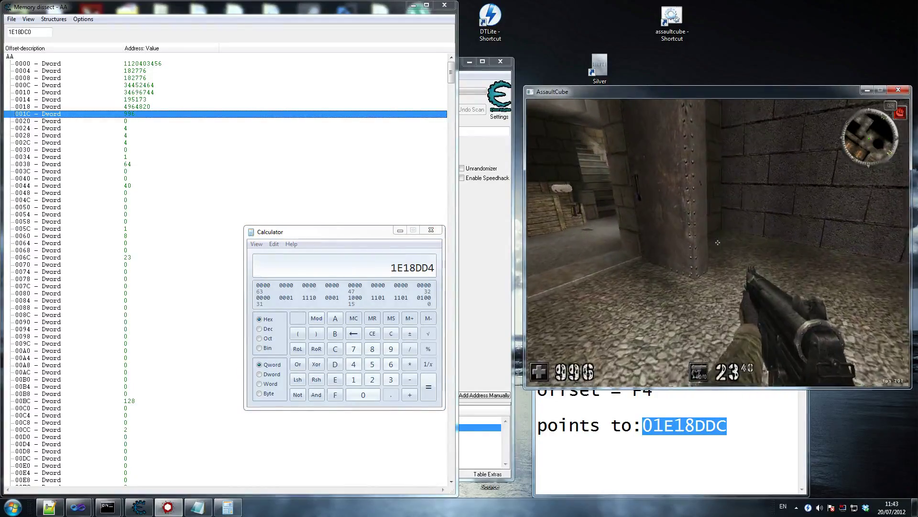
{"action": "key", "text": "super"}
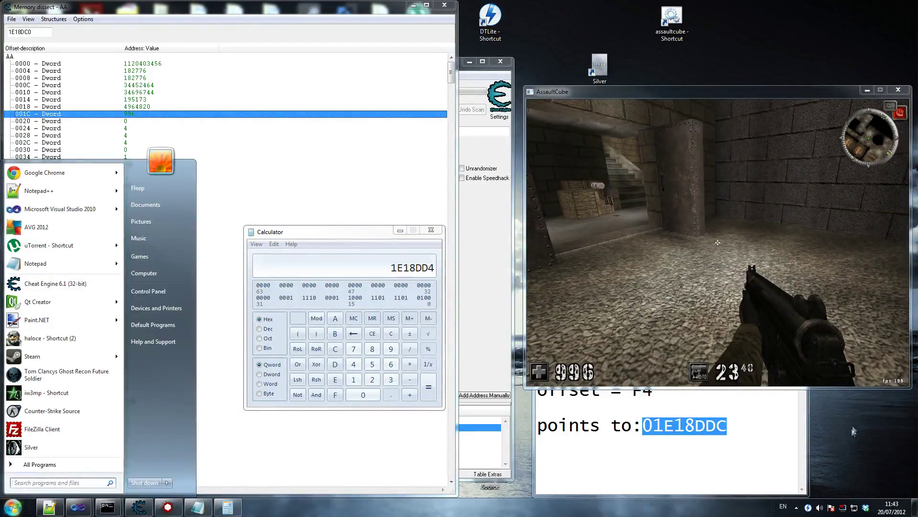
{"action": "left_click", "coordinate": [852, 428]}
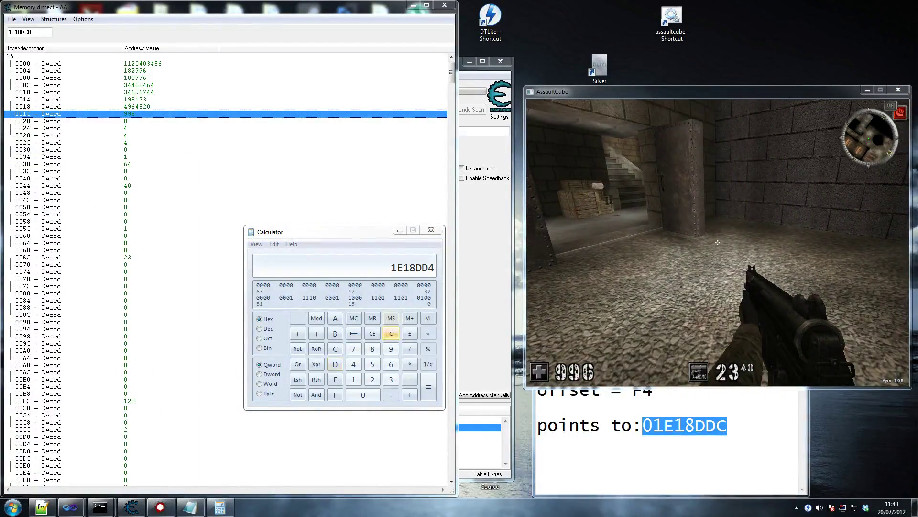
{"action": "key", "text": "alt+Tab"}
{"action": "right_click", "coordinate": [688, 427]}
{"action": "left_click", "coordinate": [708, 321]}
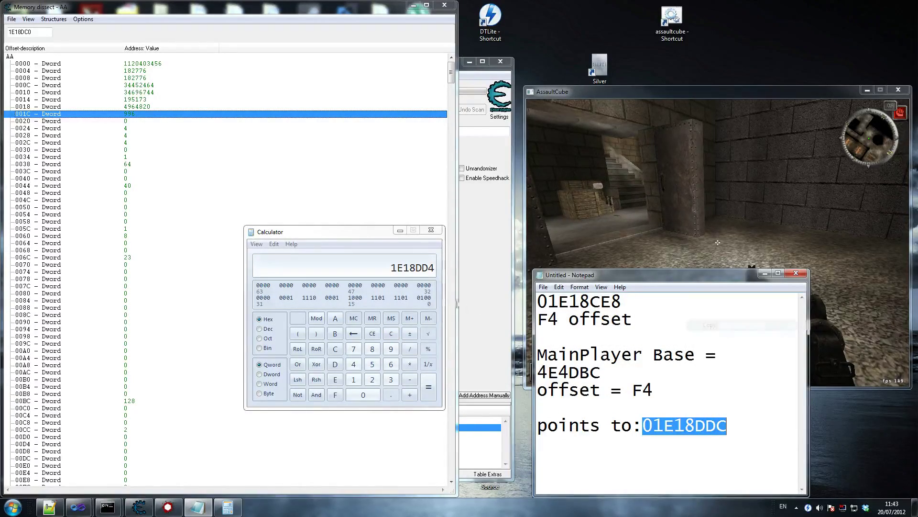
{"action": "left_click", "coordinate": [421, 279]}
{"action": "left_click", "coordinate": [390, 334]}
{"action": "key", "text": "ctrl+v"}
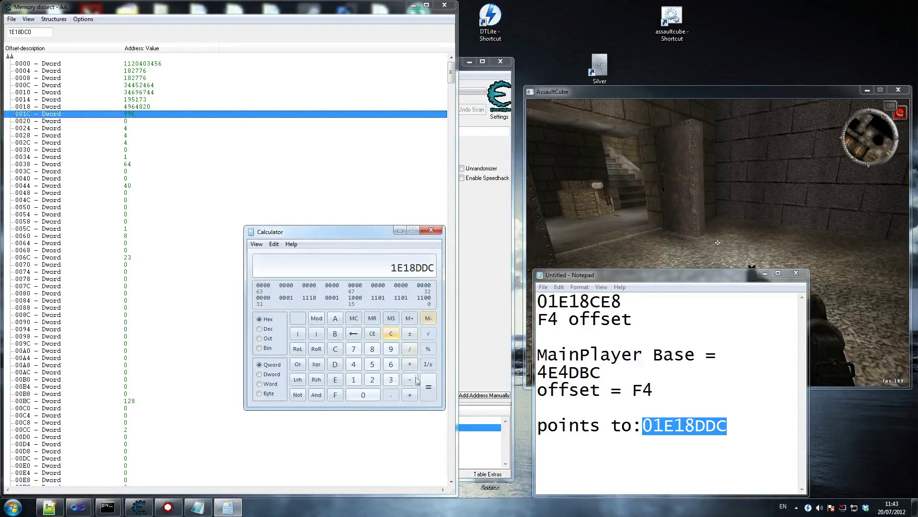
Step: Subtract C4 from 1E18DDC in hexadecimal and copy the result
{"action": "left_click", "coordinate": [335, 349]}
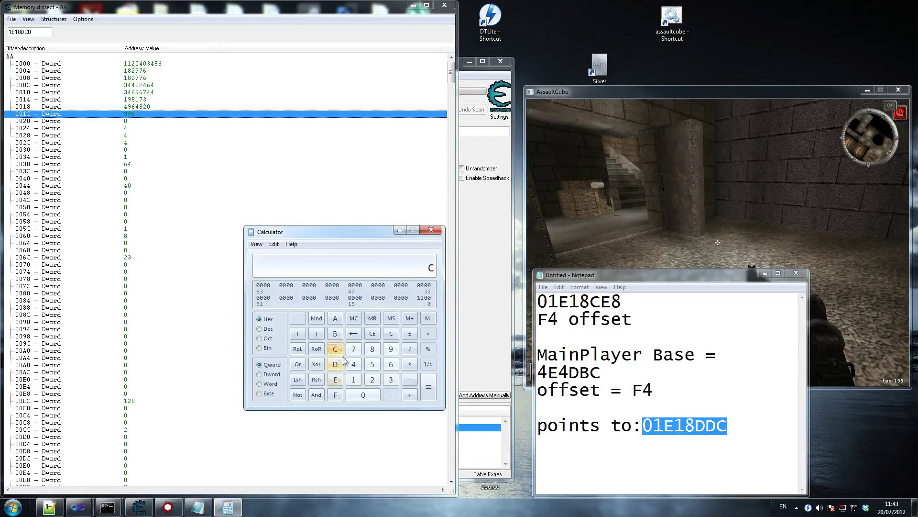
{"action": "left_click", "coordinate": [353, 364]}
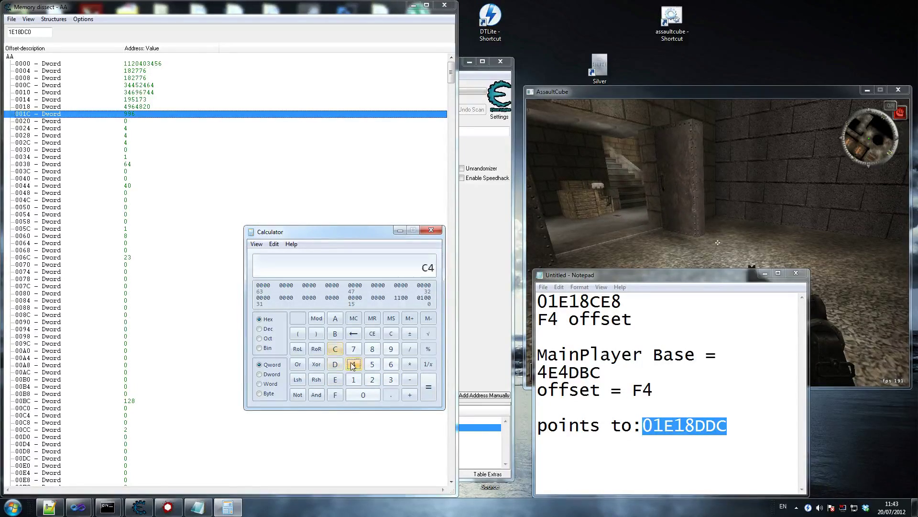
{"action": "left_click", "coordinate": [428, 387]}
{"action": "right_click", "coordinate": [414, 271]}
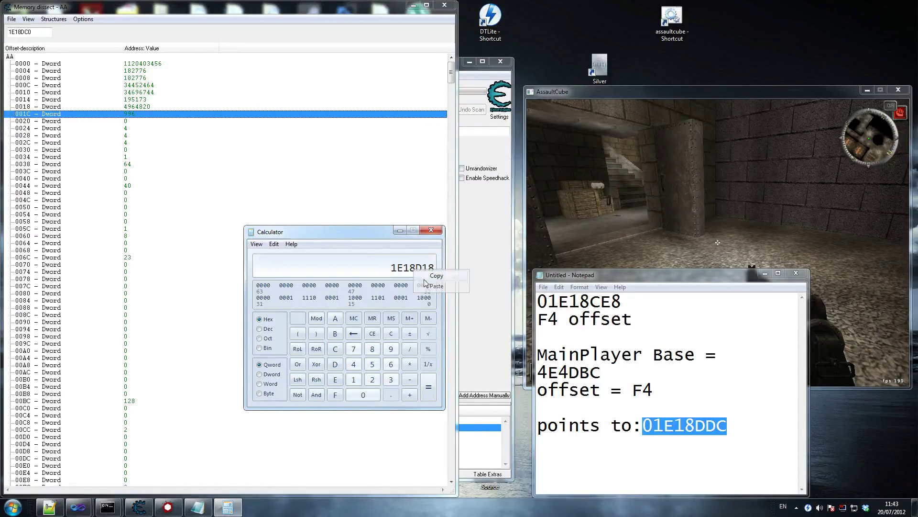
{"action": "left_click", "coordinate": [425, 276]}
Step: Set the structure address in Memory dissect to the copied 1E18D18 and select the entry at offset 00C4
{"action": "left_click_drag", "start_coordinate": [33, 32], "coordinate": [4, 32]}
{"action": "key", "text": "ctrl+v"}
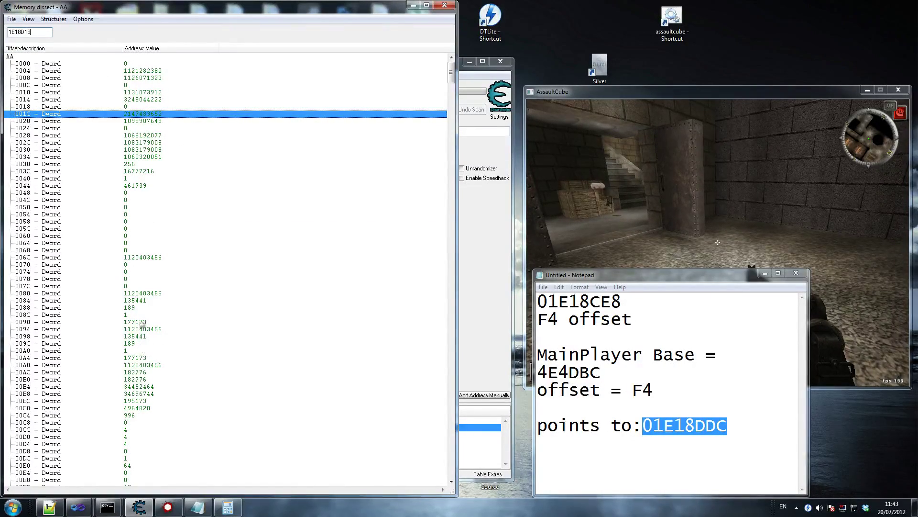
{"action": "left_click", "coordinate": [135, 415]}
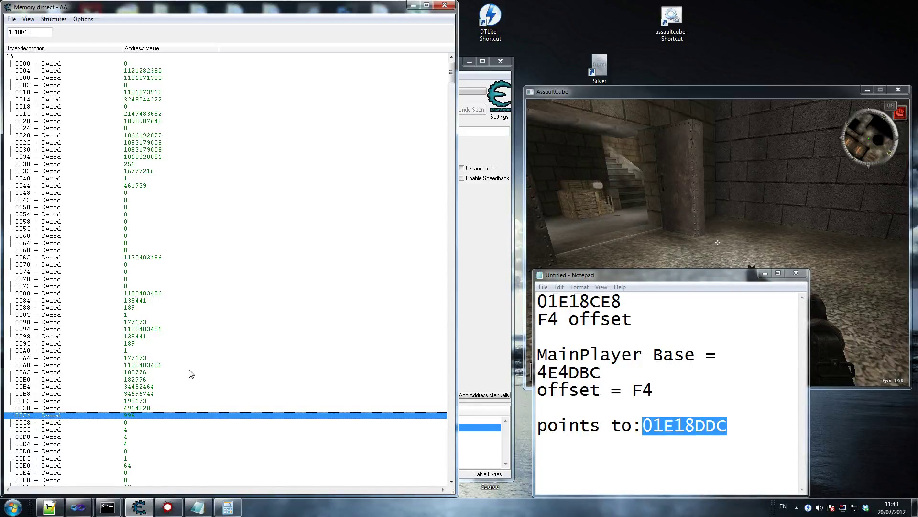
Step: Move the player around in AssaultCube and watch which structure values near the base change with the position
{"action": "left_click", "coordinate": [640, 210]}
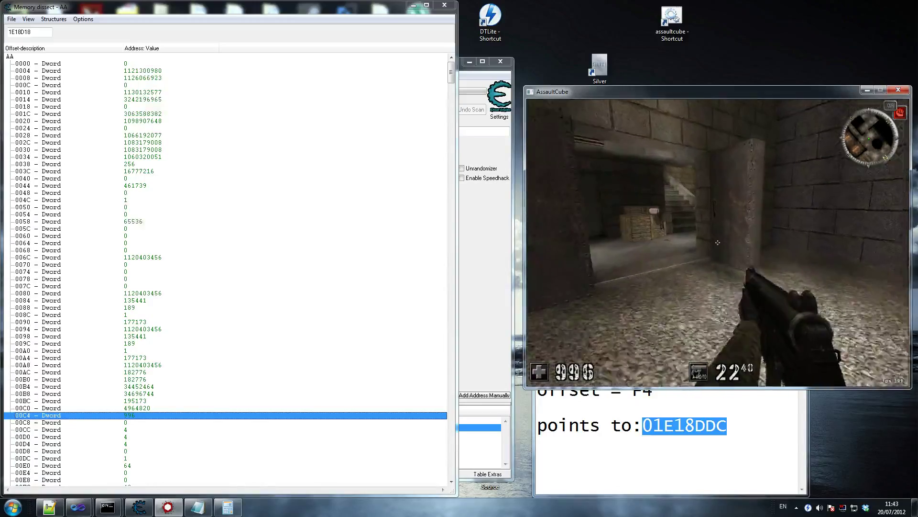
{"action": "key", "text": "s"}
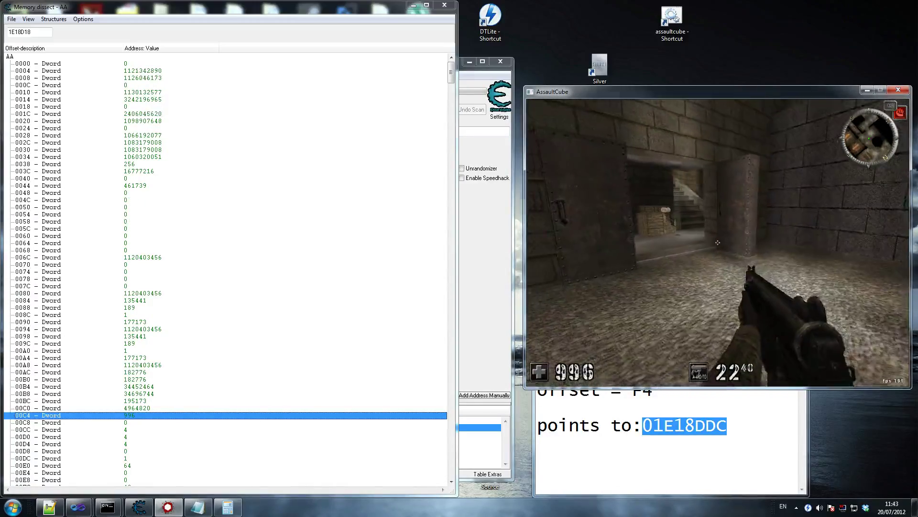
{"action": "key", "text": "super"}
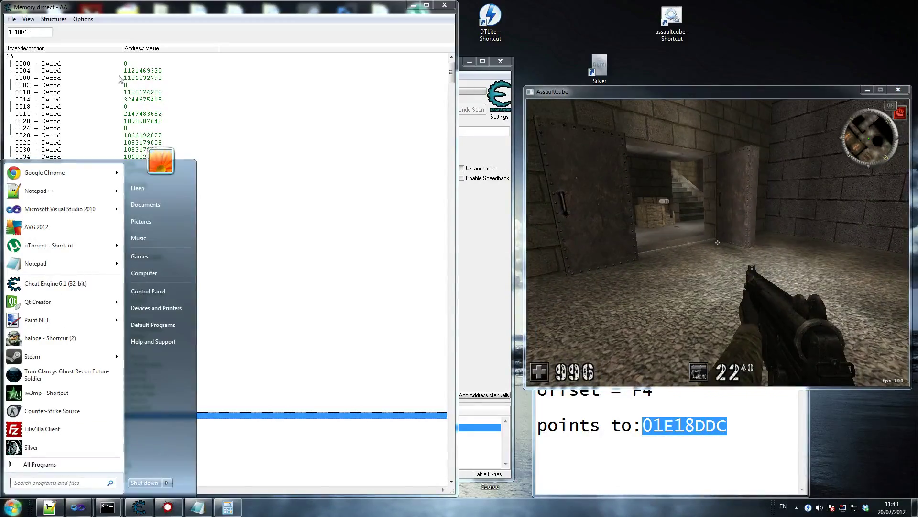
{"action": "left_click", "coordinate": [557, 135]}
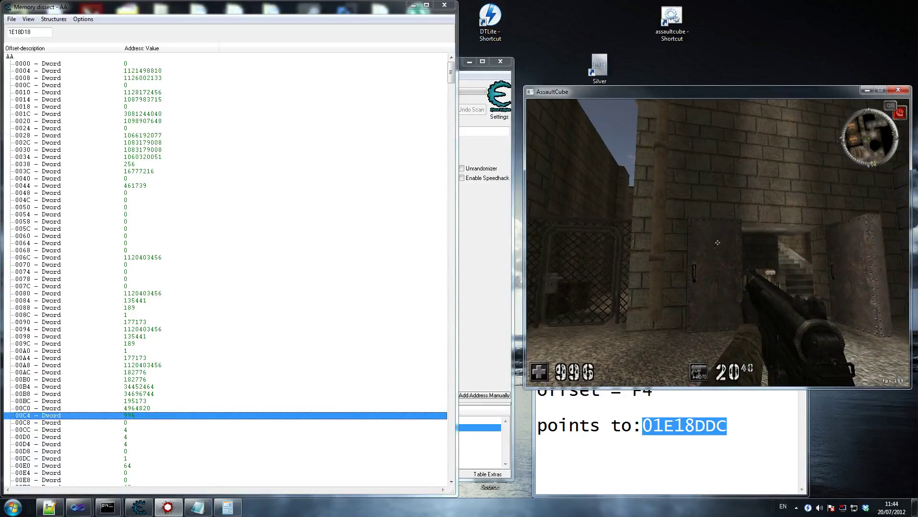
{"action": "key", "text": "w"}
{"action": "key", "text": "s"}
{"action": "key", "text": "d"}
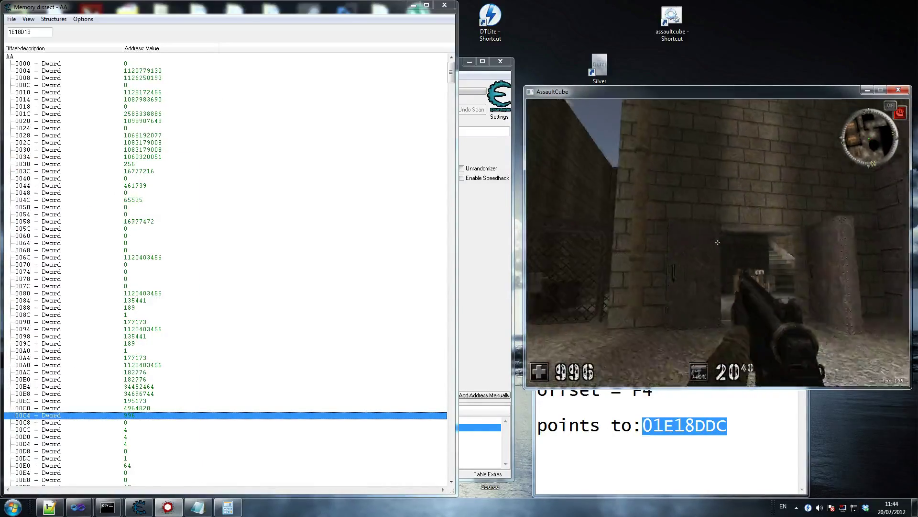
{"action": "key", "text": "w"}
{"action": "key", "text": "w"}
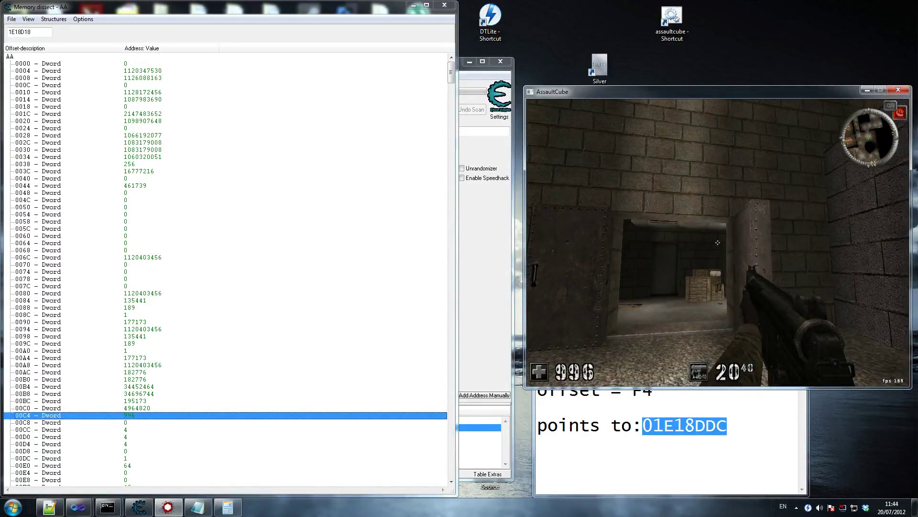
{"action": "key", "text": "a"}
{"action": "key", "text": "a"}
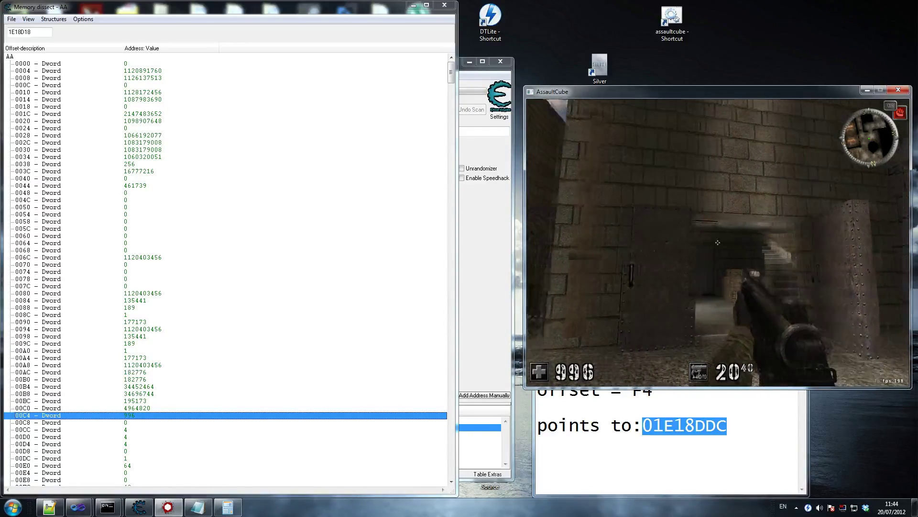
{"action": "key", "text": "d"}
{"action": "key", "text": "a"}
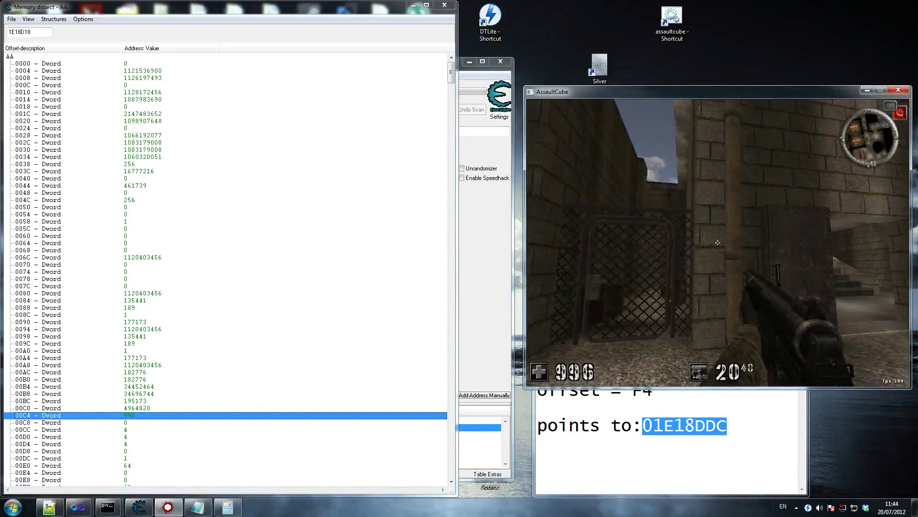
{"action": "key", "text": "d"}
{"action": "key", "text": "w"}
{"action": "key", "text": "super"}
Step: Change the type of the structure element at offset 0004 to Float
{"action": "left_click", "coordinate": [55, 71]}
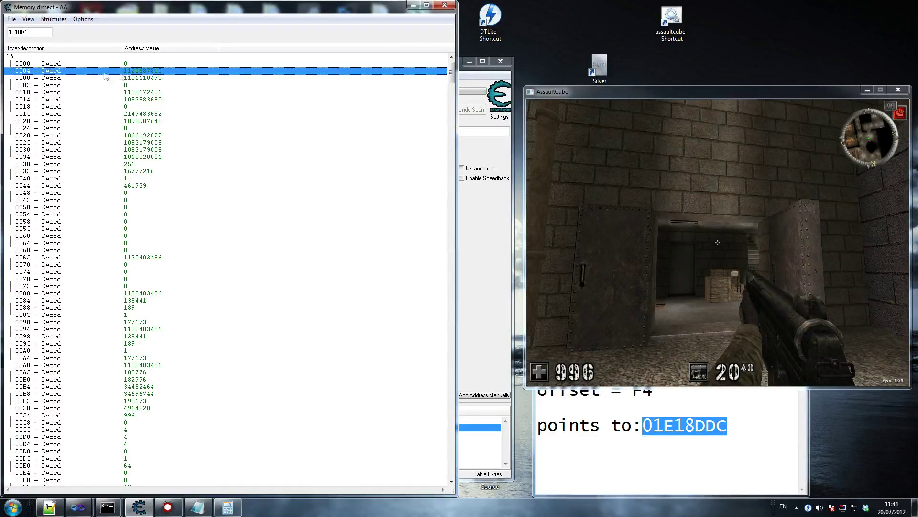
{"action": "double_click", "coordinate": [55, 72]}
{"action": "left_click", "coordinate": [473, 284]}
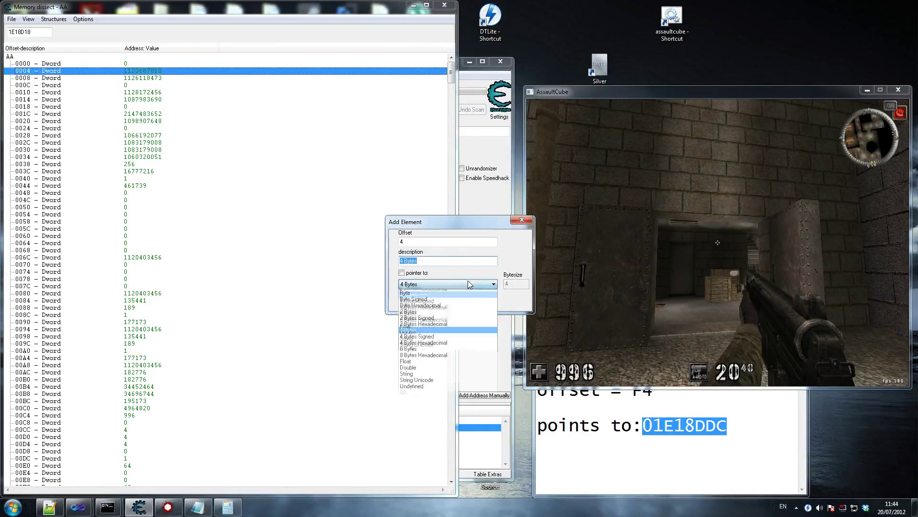
{"action": "left_click", "coordinate": [408, 367]}
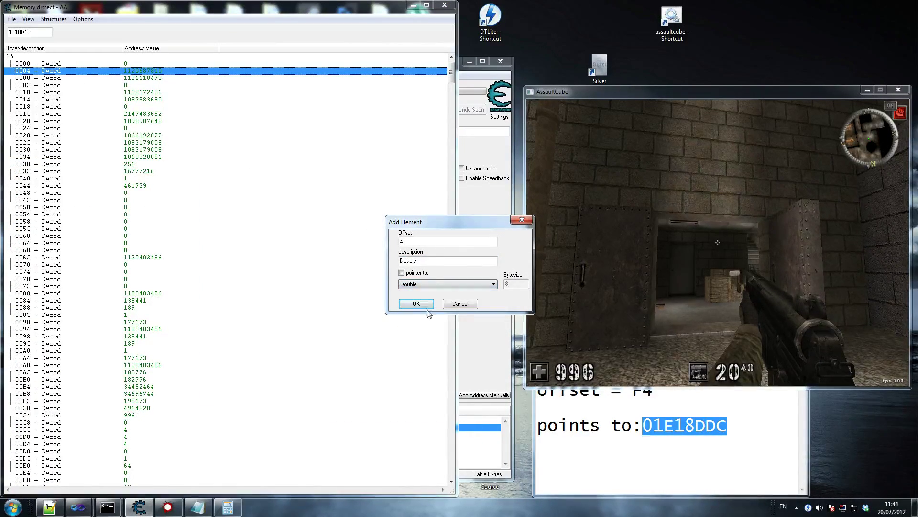
{"action": "left_click", "coordinate": [429, 284]}
{"action": "left_click", "coordinate": [406, 356]}
{"action": "left_click", "coordinate": [415, 304]}
Step: Change the type of the structure element at offset 0008 to Float
{"action": "double_click", "coordinate": [62, 77]}
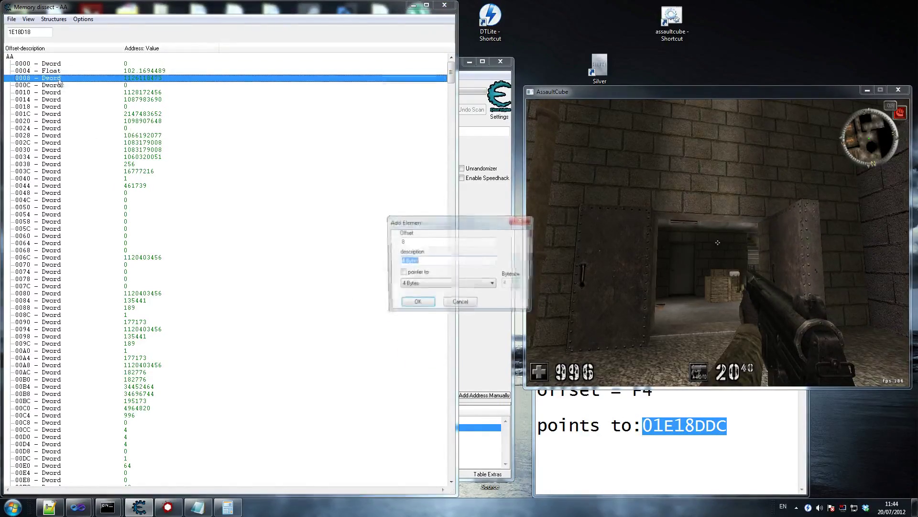
{"action": "left_click", "coordinate": [423, 285]}
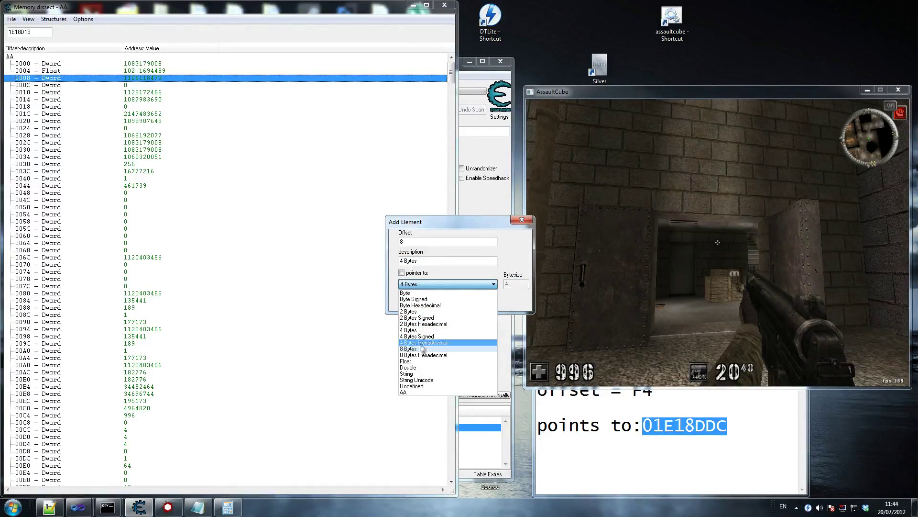
{"action": "left_click", "coordinate": [418, 362]}
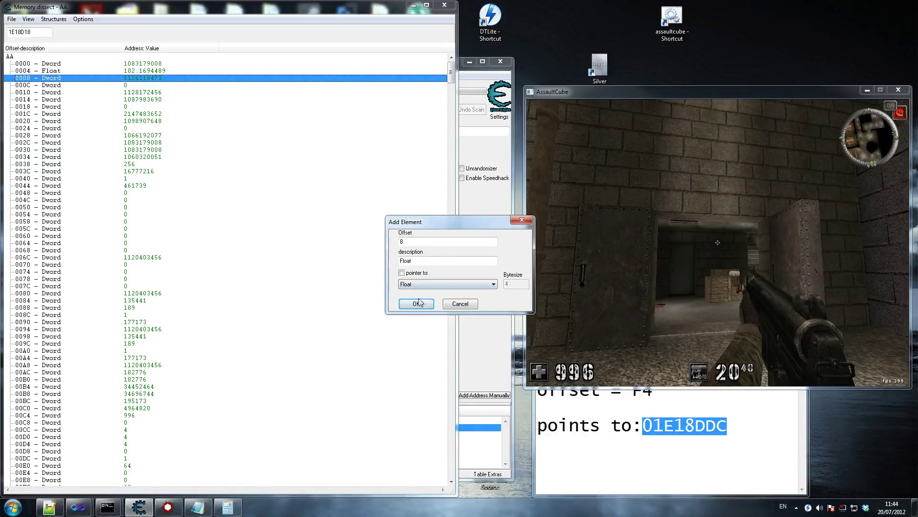
{"action": "left_click", "coordinate": [417, 303]}
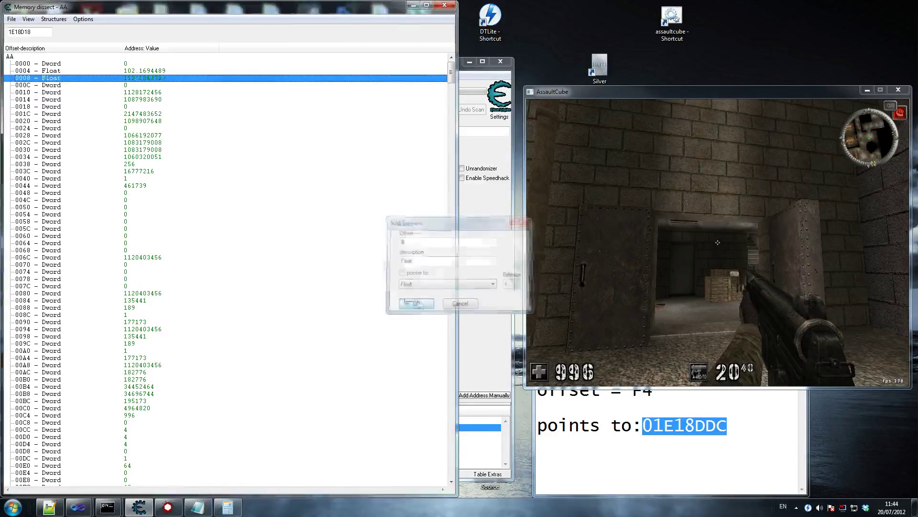
Step: Change the type of the structure element at offset 000C to Float
{"action": "left_click", "coordinate": [53, 86]}
{"action": "double_click", "coordinate": [53, 86]}
{"action": "left_click", "coordinate": [467, 284]}
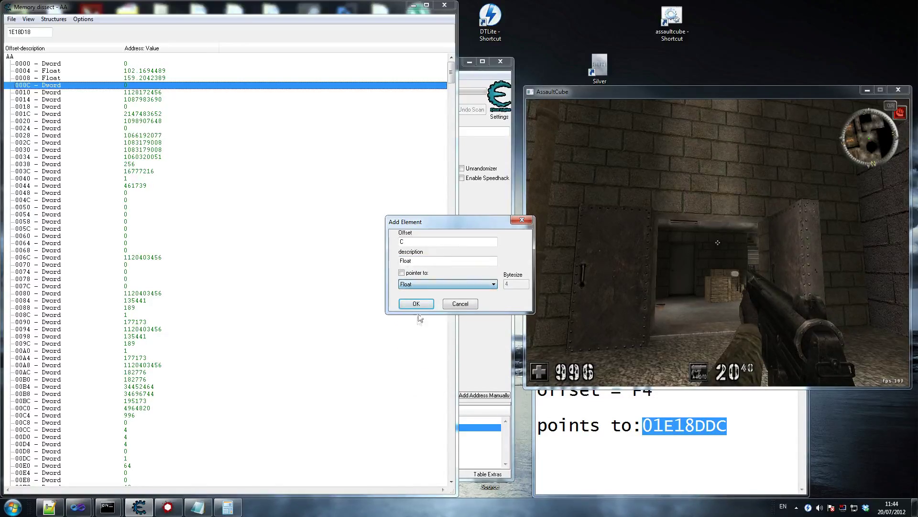
{"action": "left_click", "coordinate": [416, 303]}
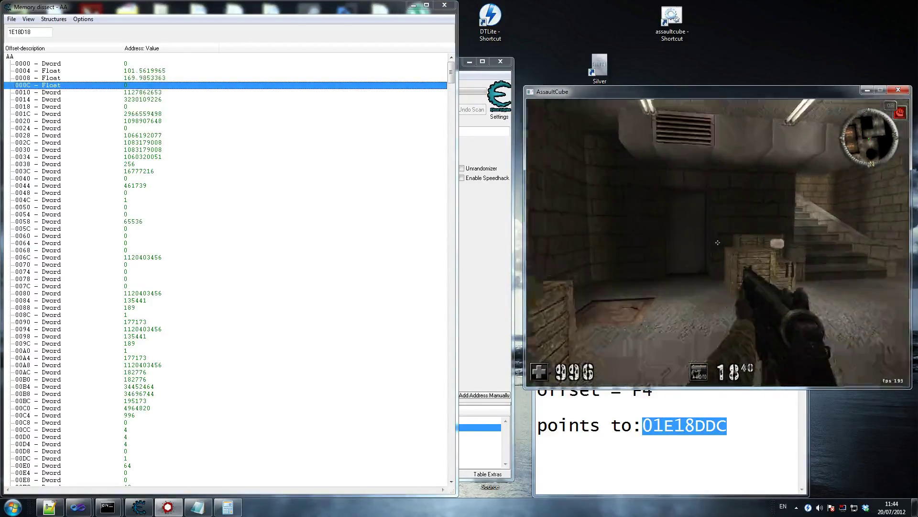
Step: Walk the player through the level and up the stairs in AssaultCube, watching the float values at offsets 0004, 0008 and 000C
{"action": "key", "text": "s"}
{"action": "key", "text": "w"}
{"action": "key", "text": "a"}
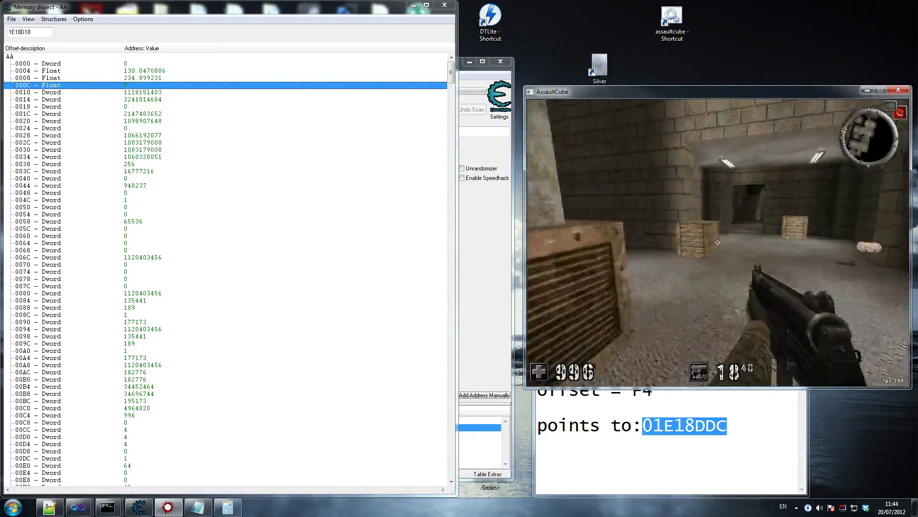
{"action": "key", "text": "w"}
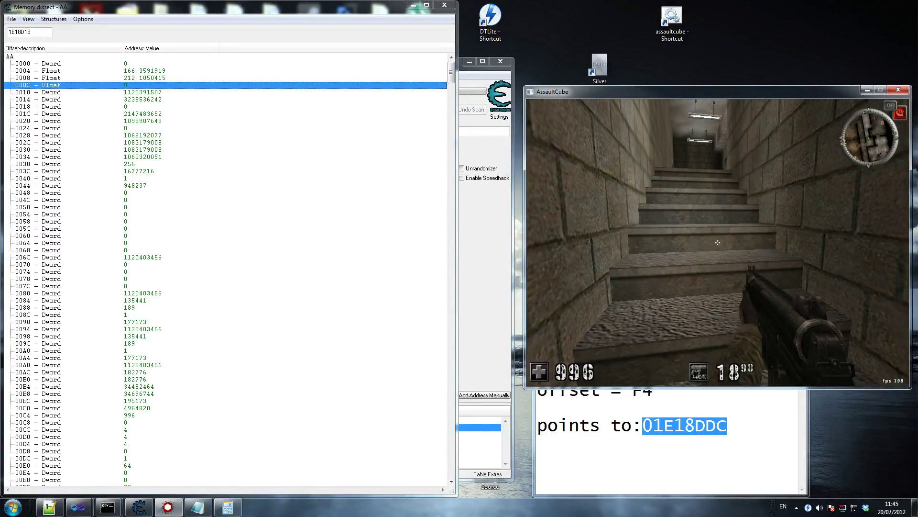
Step: Open the value at offset 000C for editing in Memory dissect and close it without entering a new value
{"action": "key", "text": "super"}
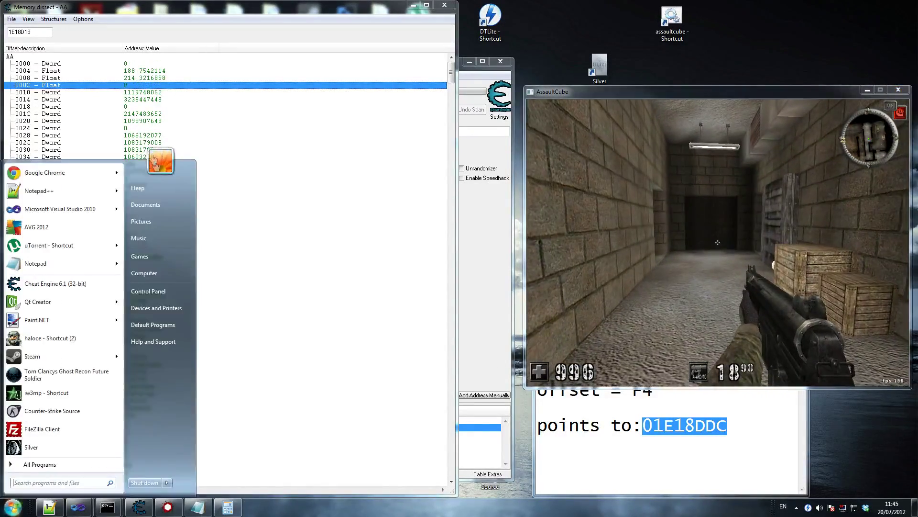
{"action": "double_click", "coordinate": [131, 86]}
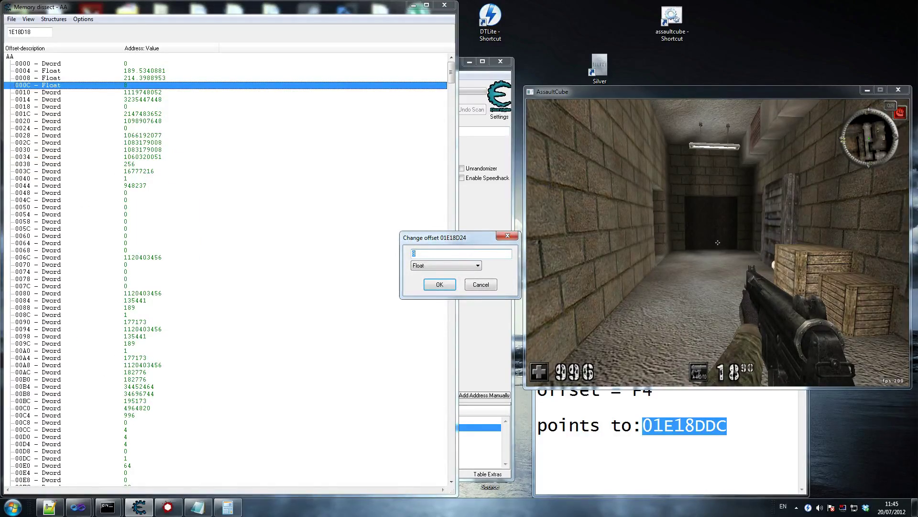
{"action": "left_click", "coordinate": [444, 285]}
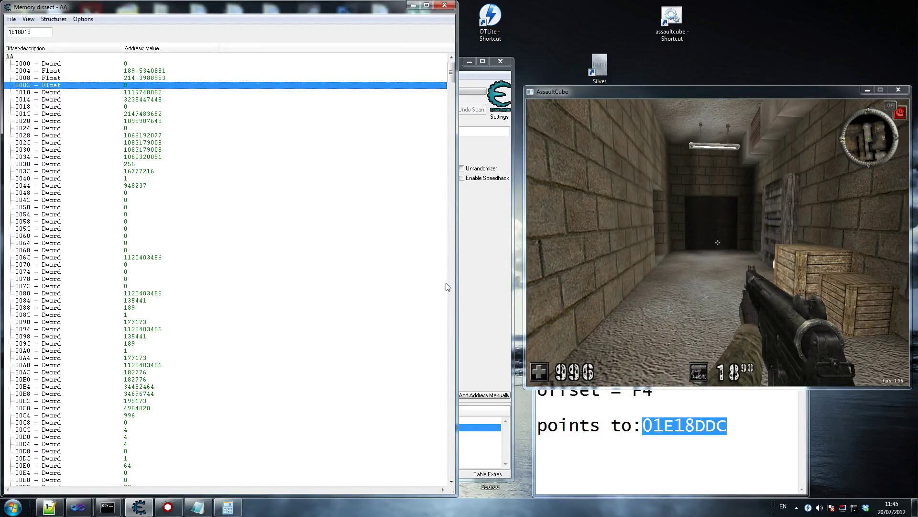
Step: Run the player onward and fire in AssaultCube, watching the float value at offset 000C respond to height
{"action": "left_click", "coordinate": [632, 284]}
{"action": "key", "text": "w"}
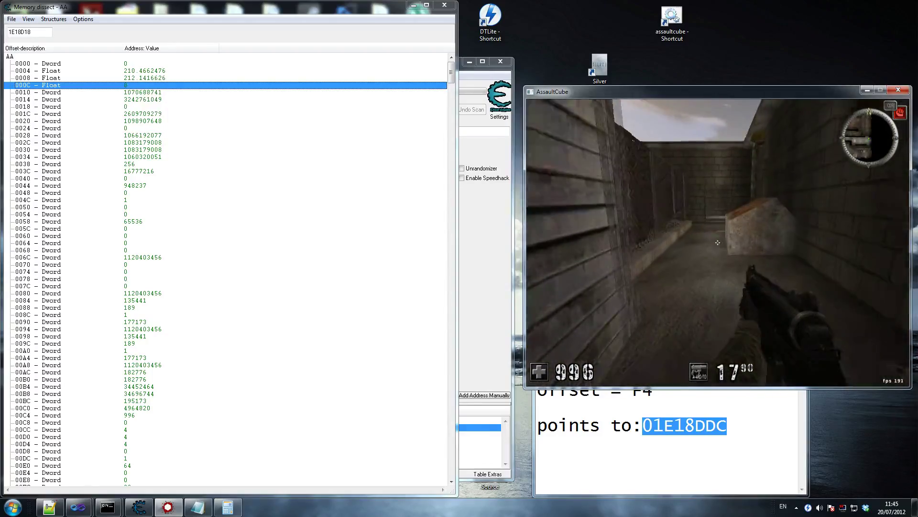
{"action": "left_click", "coordinate": [717, 242]}
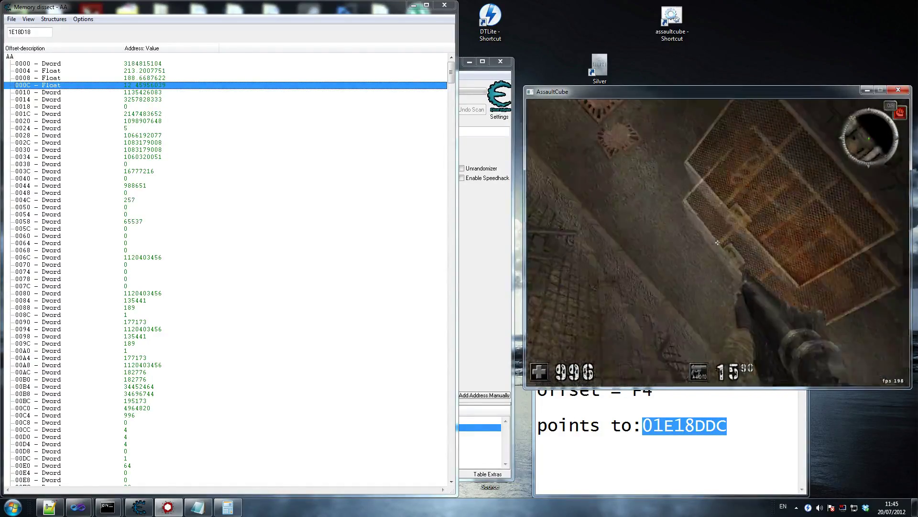
Step: Fire and reload the weapon in AssaultCube, and run the player onward through the level while watching the position values
{"action": "left_click", "coordinate": [718, 243]}
{"action": "key", "text": "r"}
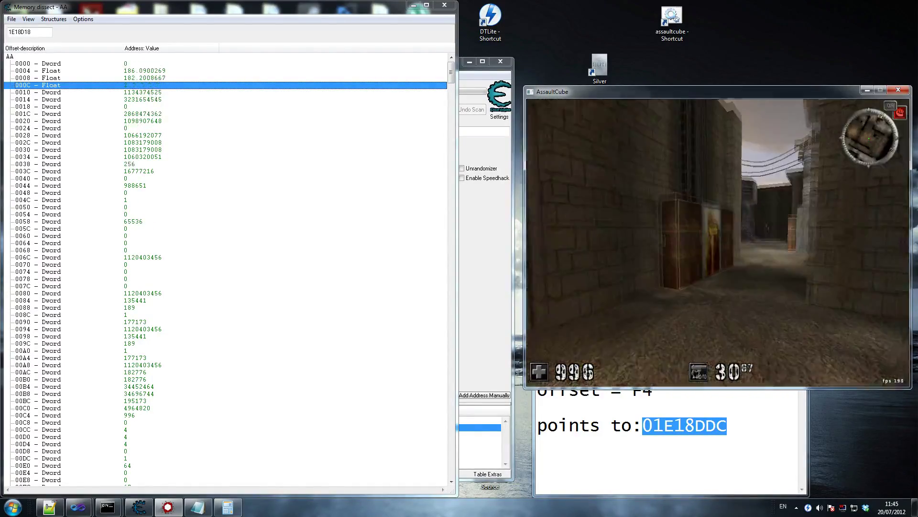
{"action": "key", "text": "w"}
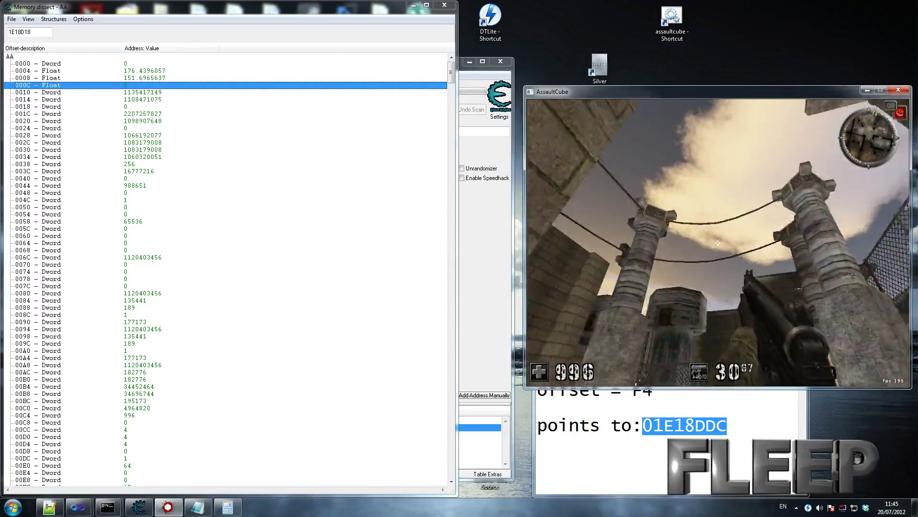
Step: Return to Memory dissect and set the float value at offset 000C to 14
{"action": "key", "text": "super"}
{"action": "left_click", "coordinate": [129, 89]}
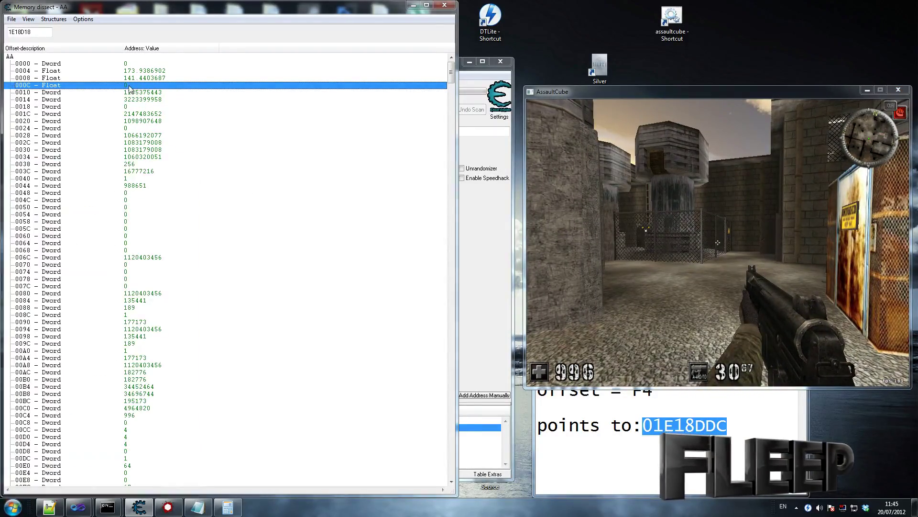
{"action": "double_click", "coordinate": [130, 88]}
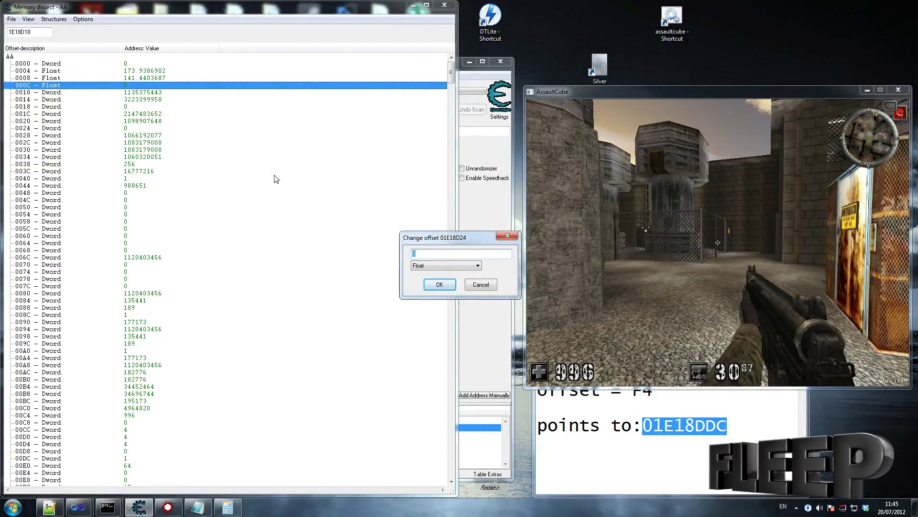
{"action": "type", "text": "14"}
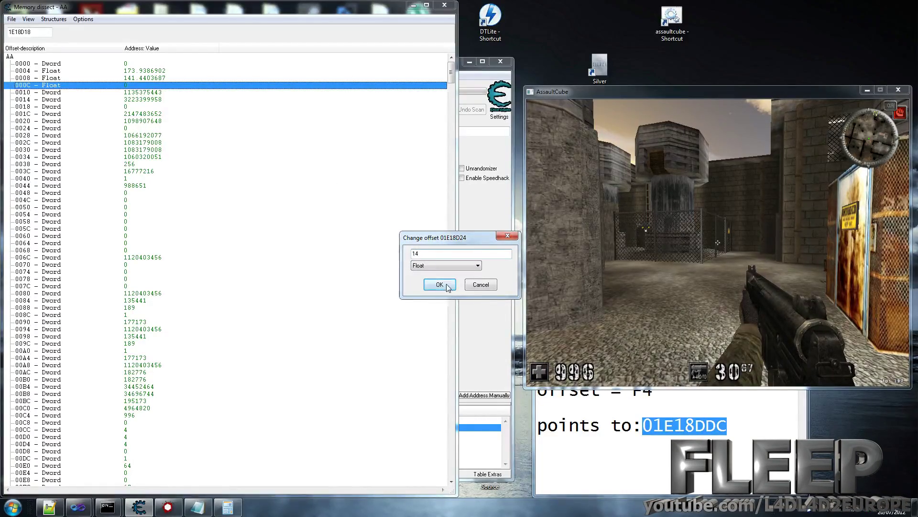
{"action": "left_click", "coordinate": [446, 285]}
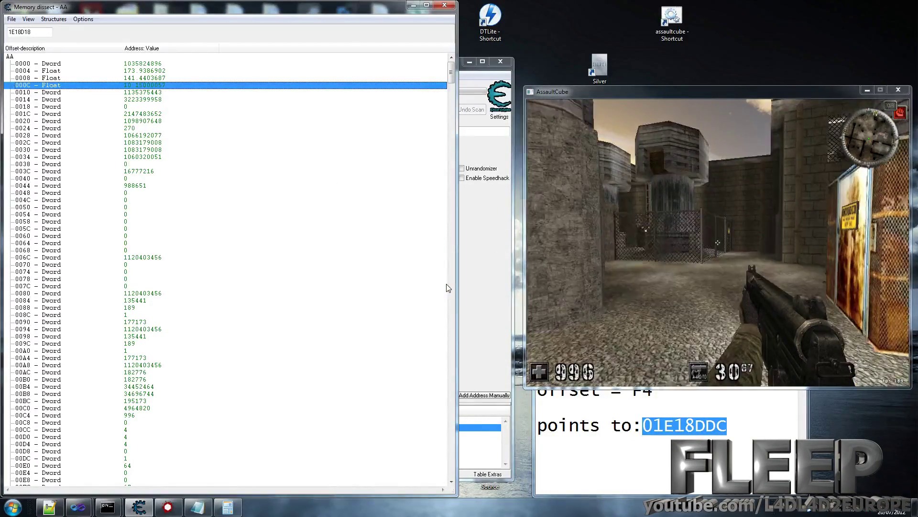
Step: Set the float value at offset 000C to 15
{"action": "double_click", "coordinate": [130, 87]}
{"action": "type", "text": "15"}
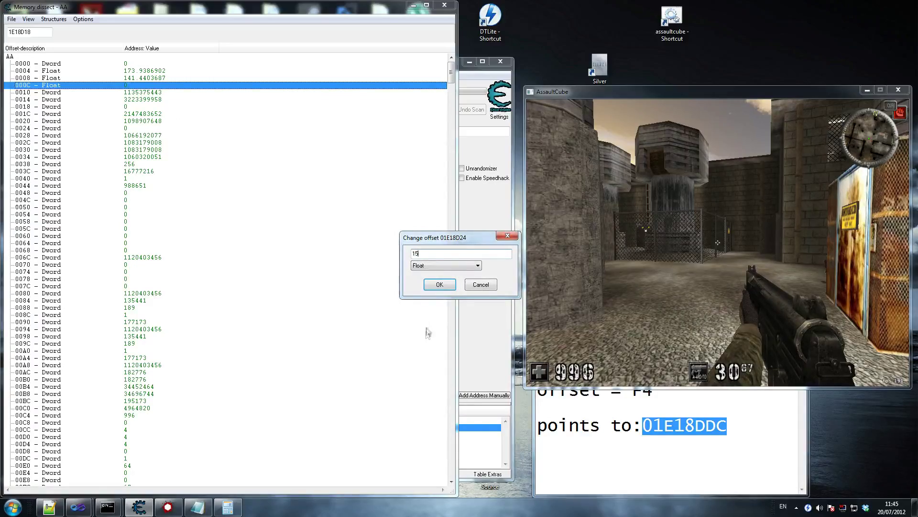
{"action": "left_click", "coordinate": [443, 286]}
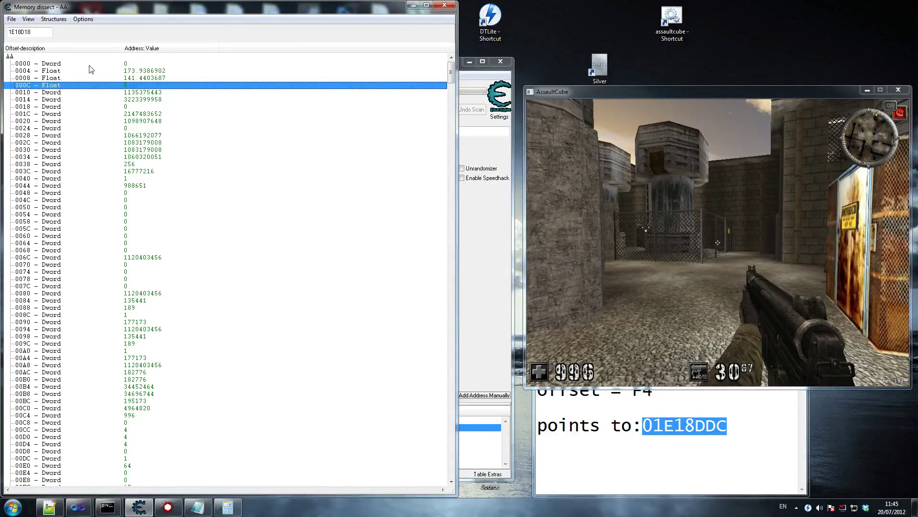
Step: Set the float value at offset 0004 to 177.9386902 in Memory dissect
{"action": "left_click", "coordinate": [128, 72]}
{"action": "double_click", "coordinate": [127, 72]}
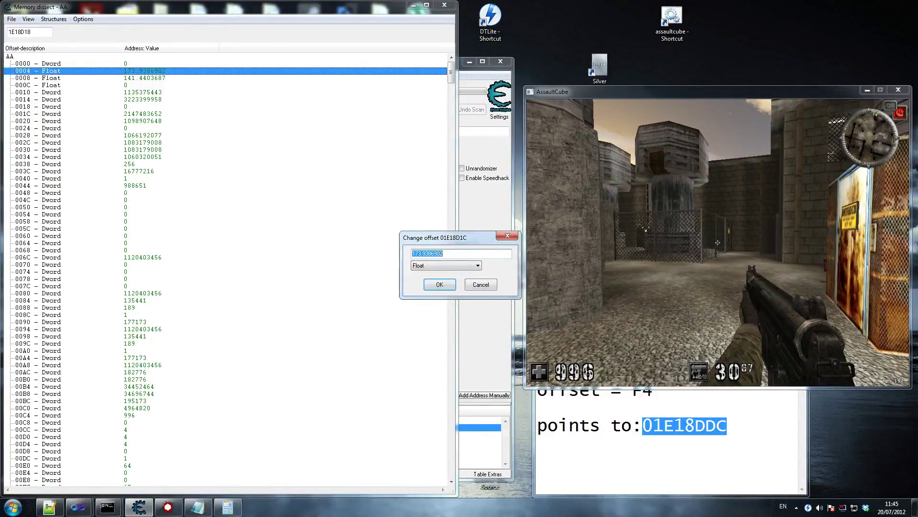
{"action": "left_click", "coordinate": [419, 253]}
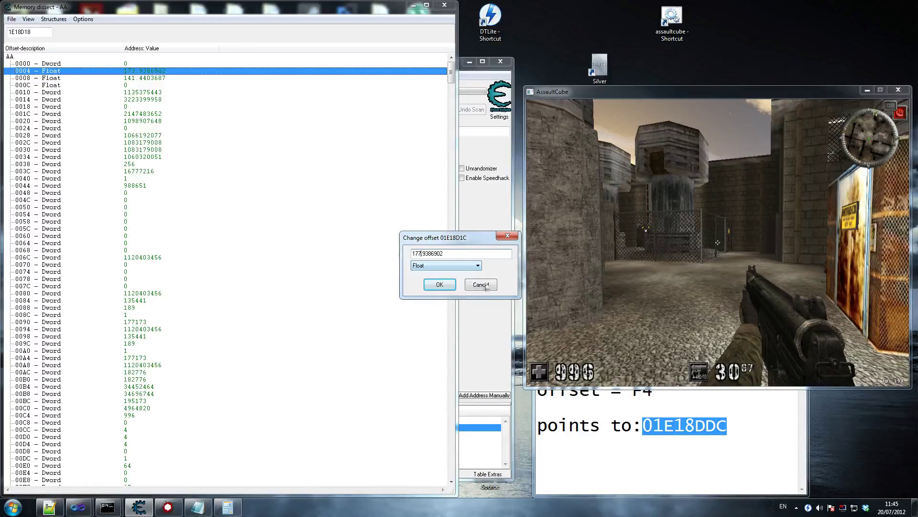
{"action": "type", "text": "7"}
{"action": "left_click", "coordinate": [440, 286]}
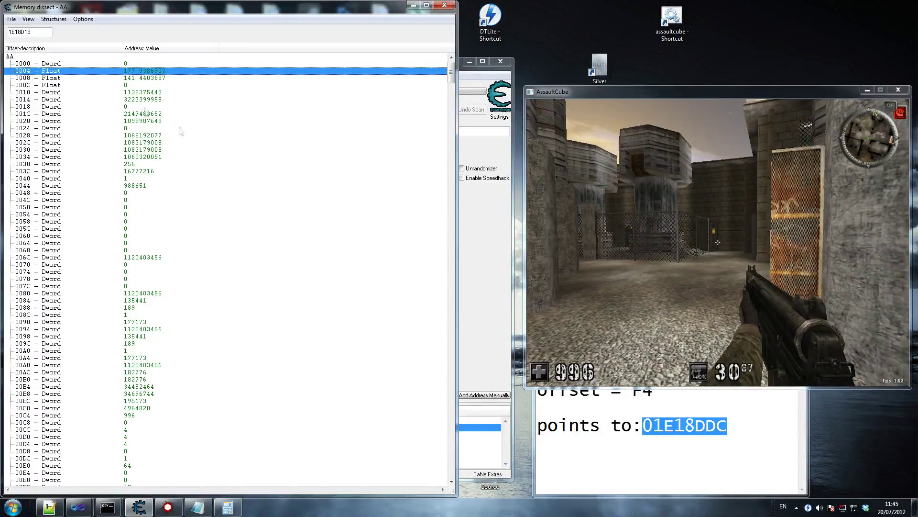
Step: Edit the float value at offset 0008 in Memory dissect and confirm it
{"action": "double_click", "coordinate": [127, 78]}
{"action": "left_click", "coordinate": [416, 253]}
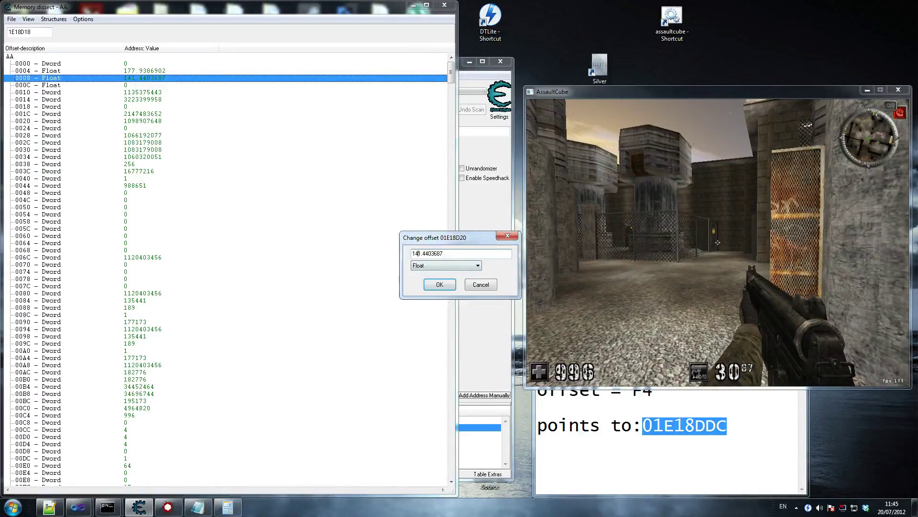
{"action": "left_click", "coordinate": [437, 284]}
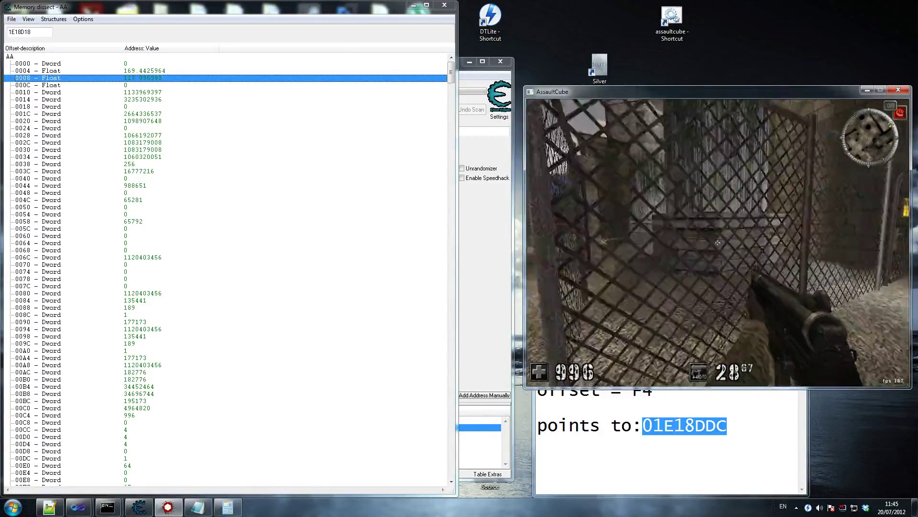
Step: Move the player back, sideways and forward around the fenced area in AssaultCube, watching the values at offsets 0004 and 0008
{"action": "key", "text": "s"}
{"action": "key", "text": "a"}
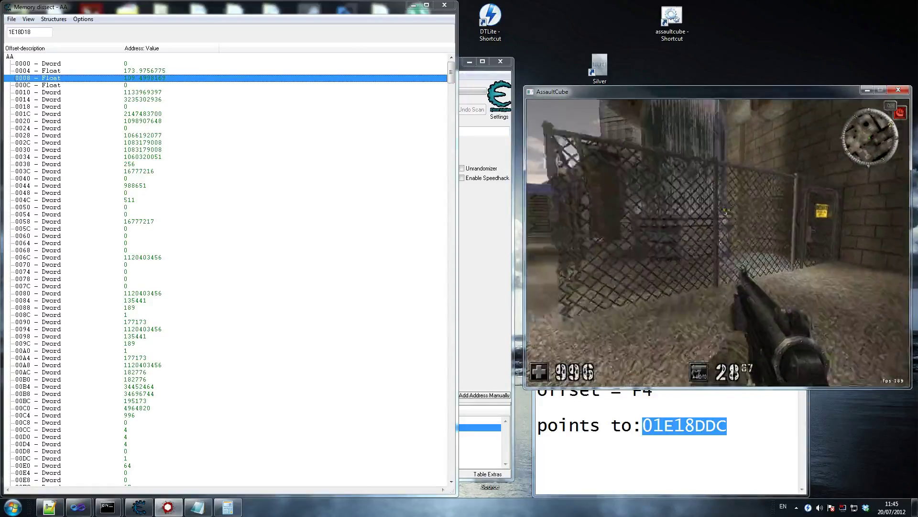
{"action": "key", "text": "w"}
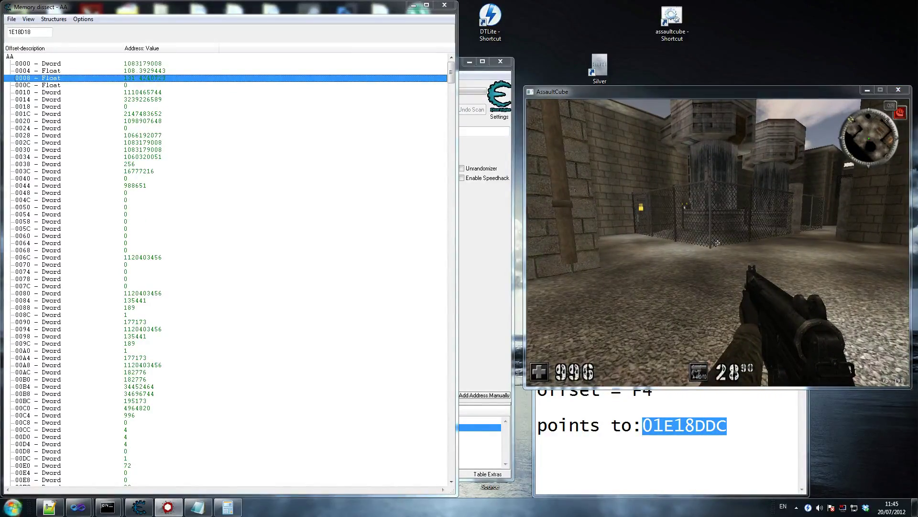
Step: Return to Memory dissect and select the element at offset 0000 and the structure's base address for review
{"action": "key", "text": "super"}
{"action": "left_click", "coordinate": [146, 65]}
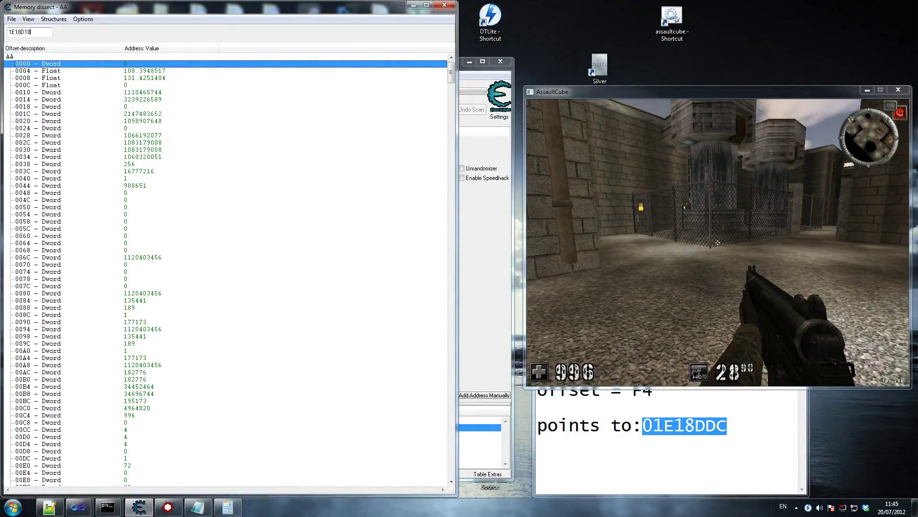
{"action": "key", "text": "ctrl+a"}
Step: Open the pointer record for 01E18DDC in Cheat Engine, compare its pointer address and offset with the Notepad notes, and close it unchanged
{"action": "left_click", "coordinate": [511, 364]}
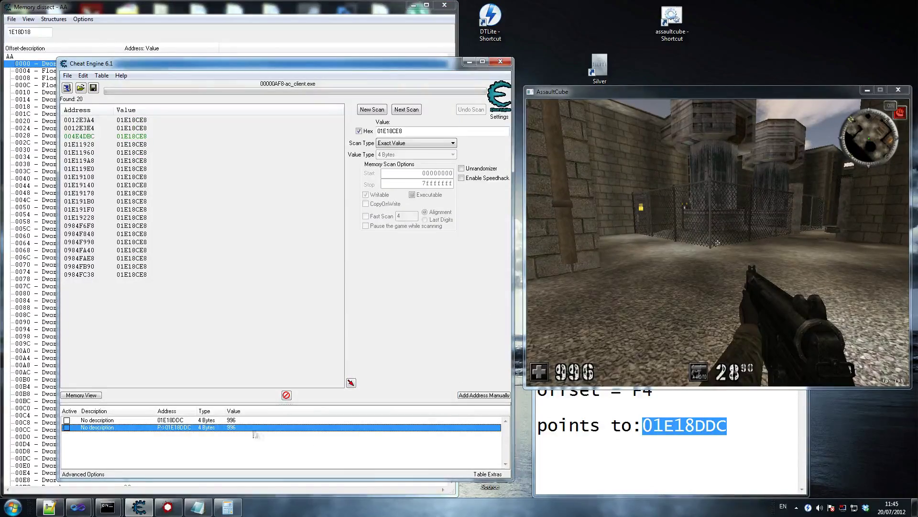
{"action": "double_click", "coordinate": [185, 432]}
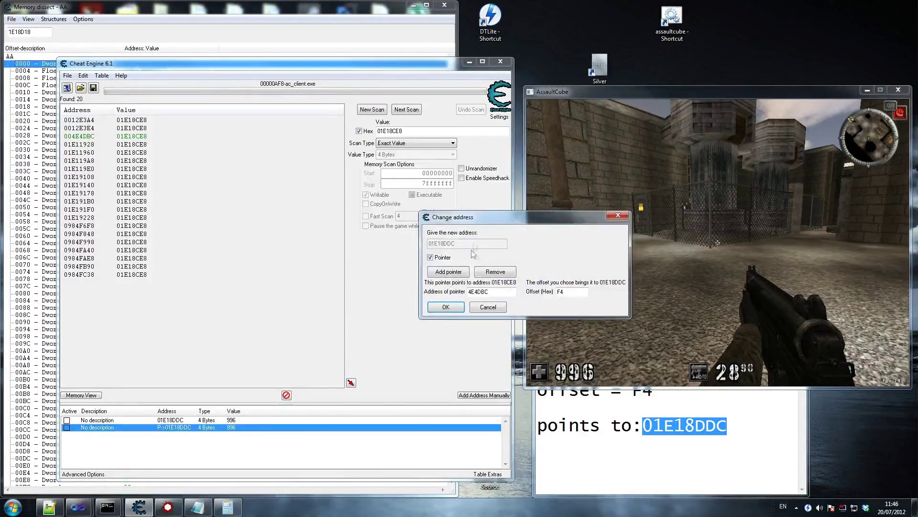
{"action": "left_click_drag", "start_coordinate": [483, 221], "coordinate": [261, 227]}
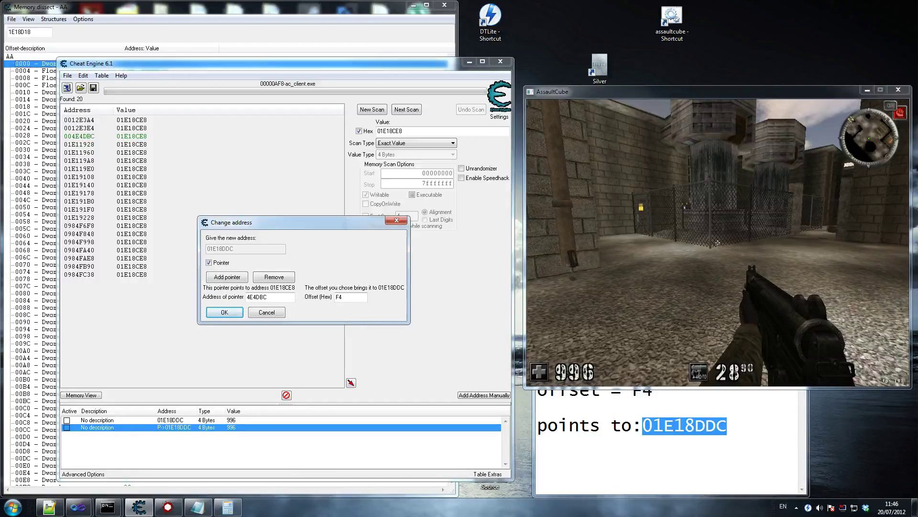
{"action": "double_click", "coordinate": [268, 297]}
{"action": "left_click", "coordinate": [349, 297]}
{"action": "left_click", "coordinate": [727, 425]}
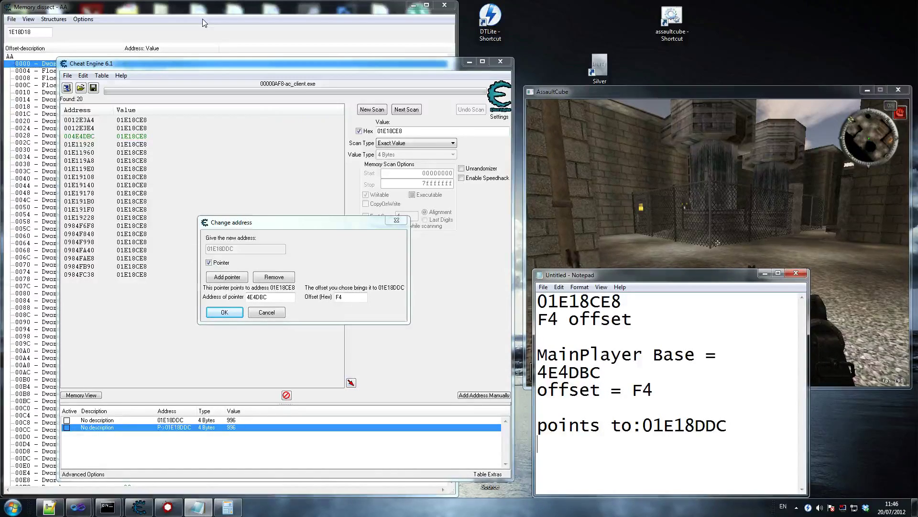
{"action": "double_click", "coordinate": [339, 296]}
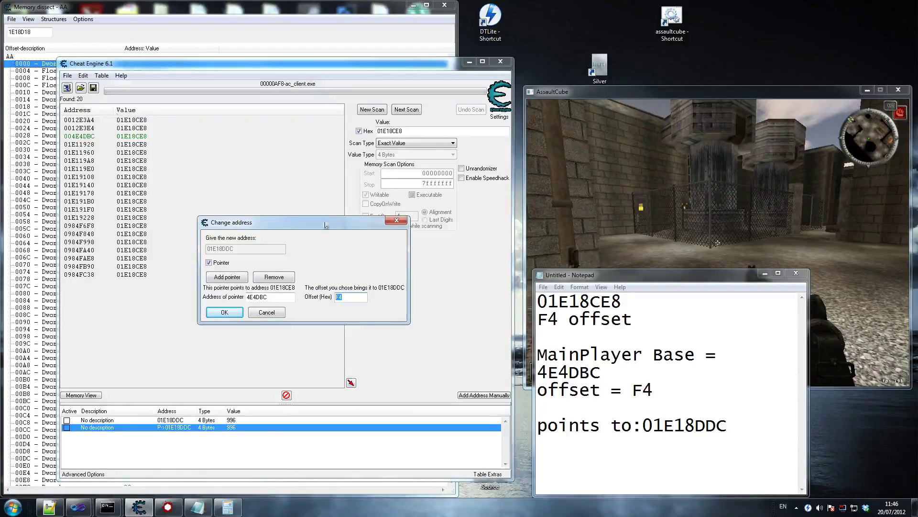
{"action": "left_click", "coordinate": [397, 220]}
Step: Examine the structure's base address and the health element at offset 00C4 in Memory dissect
{"action": "left_click", "coordinate": [29, 31]}
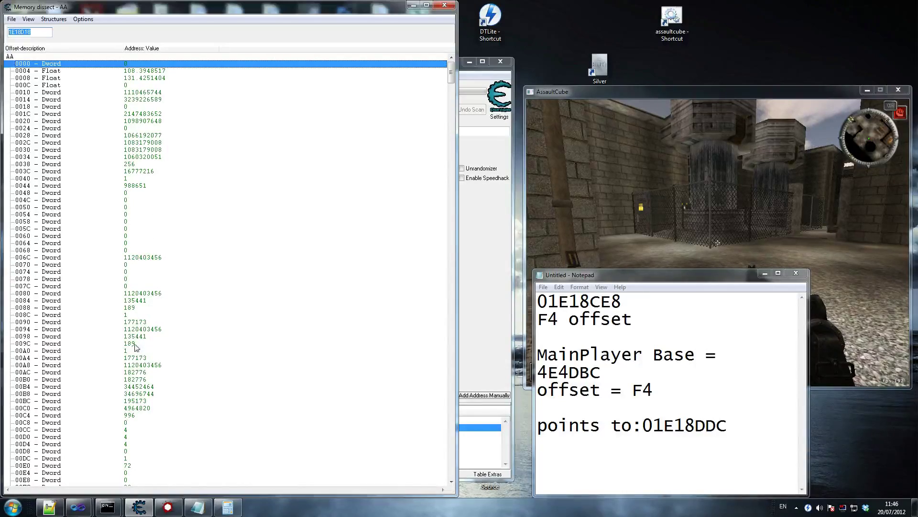
{"action": "scroll", "coordinate": [143, 348], "scroll_direction": "down", "scroll_amount": 2}
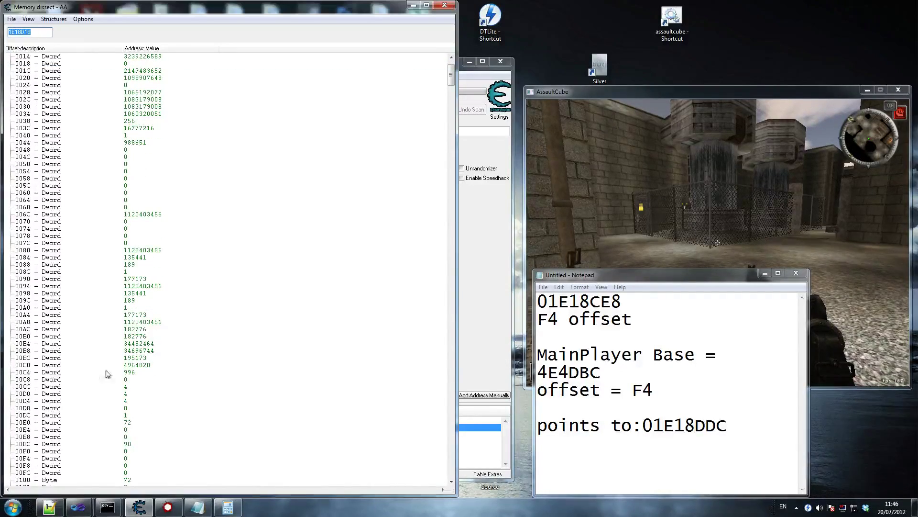
{"action": "left_click", "coordinate": [107, 373]}
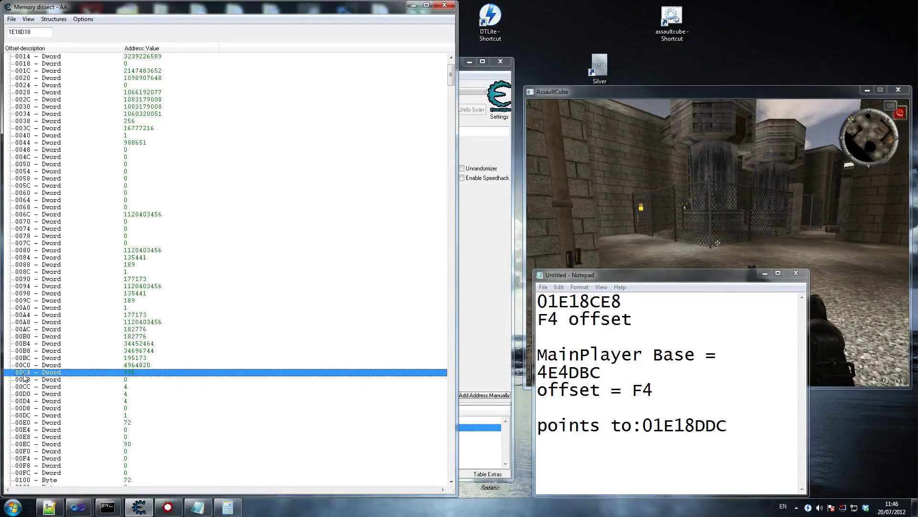
Step: Review the first structure elements at offsets 0000, 0004 and 000C in Memory dissect relative to the structure's start
{"action": "scroll", "coordinate": [60, 369], "scroll_direction": "up", "scroll_amount": 2}
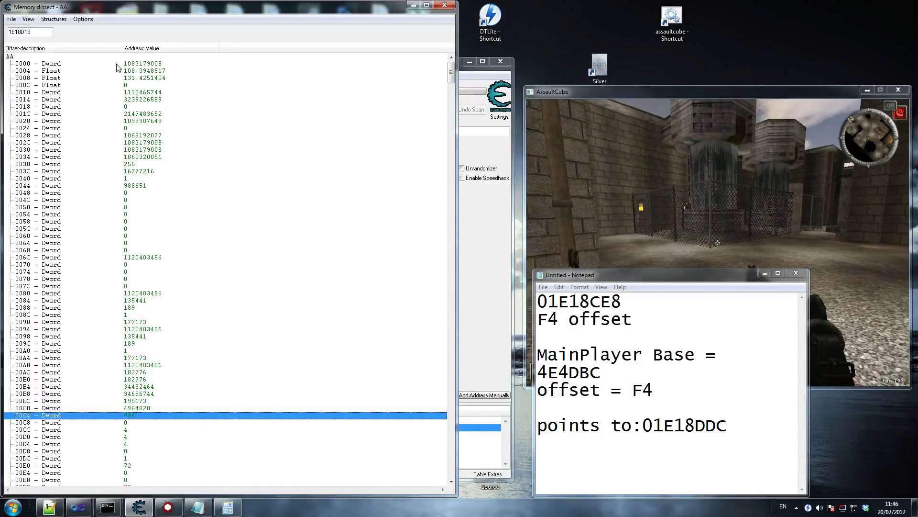
{"action": "left_click", "coordinate": [161, 64]}
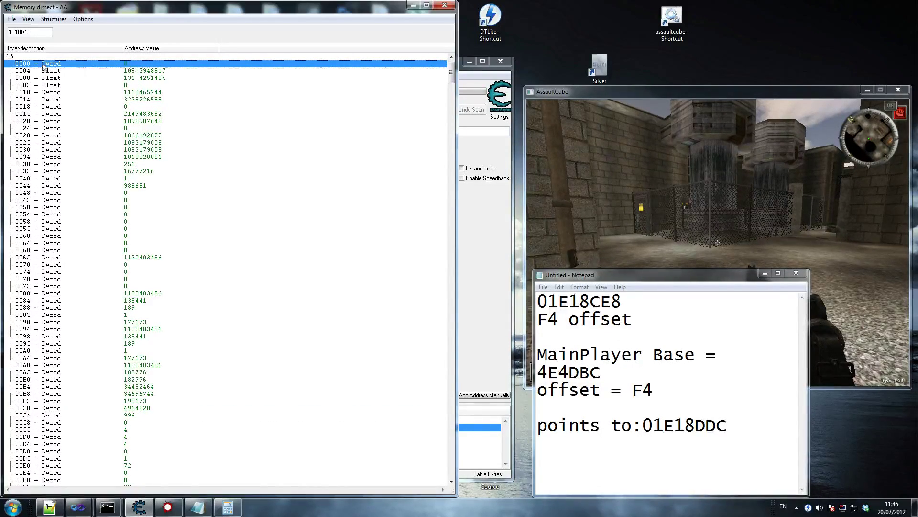
{"action": "left_click", "coordinate": [140, 71]}
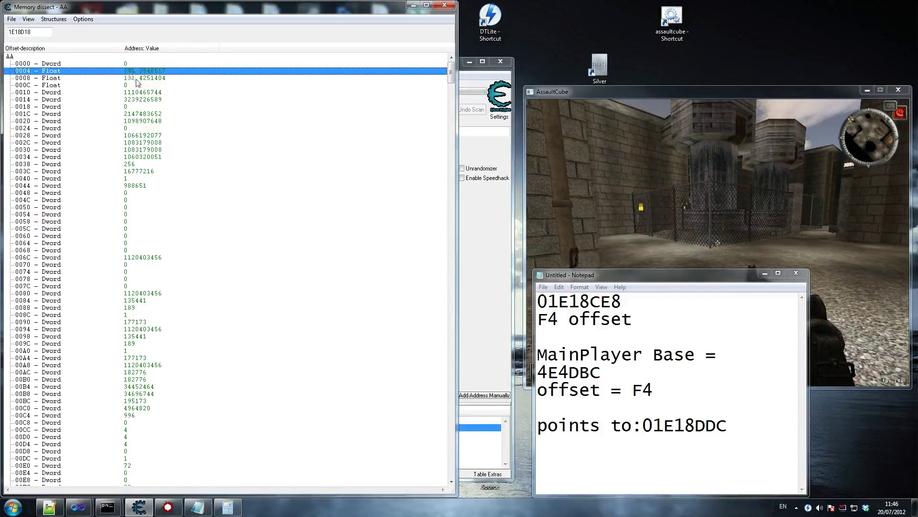
{"action": "left_click", "coordinate": [139, 85]}
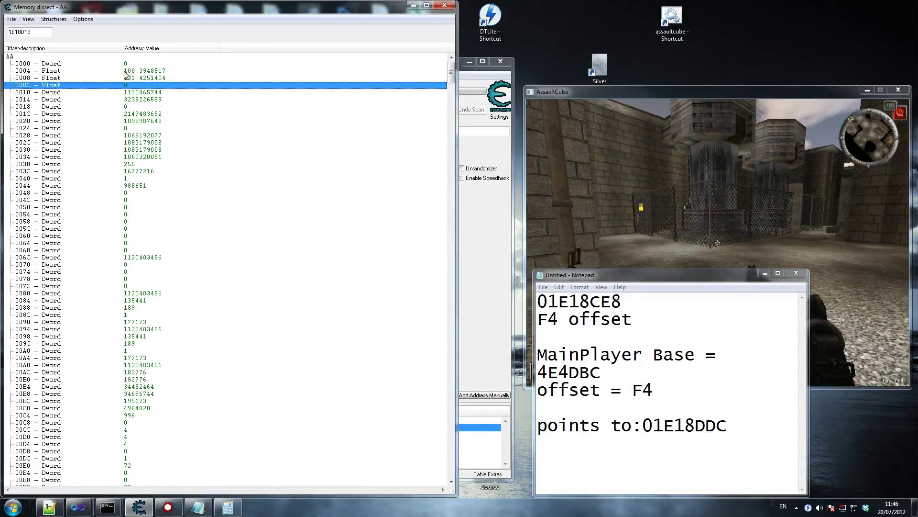
{"action": "left_click", "coordinate": [125, 72]}
{"action": "left_click", "coordinate": [99, 64]}
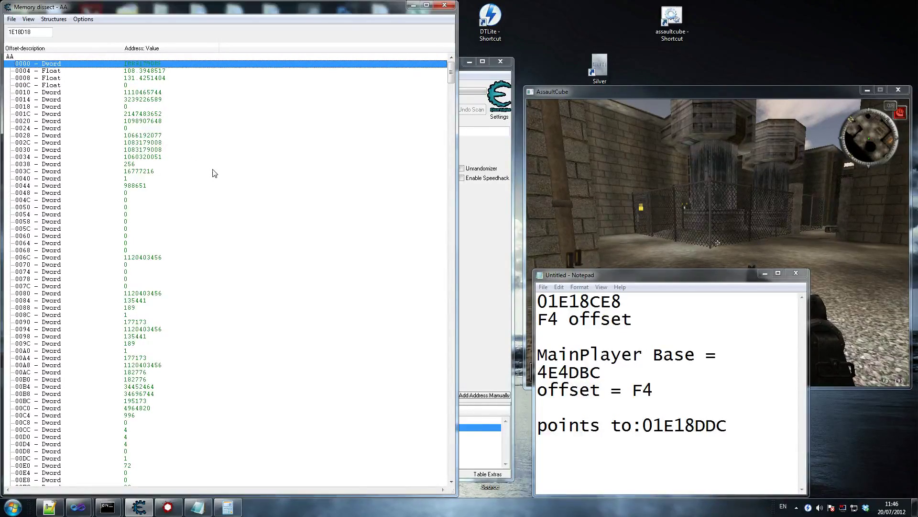
Step: Reopen the pointer record for 01E18DDC in Cheat Engine and place its address dialog clear of the Notepad notes
{"action": "left_click", "coordinate": [480, 428]}
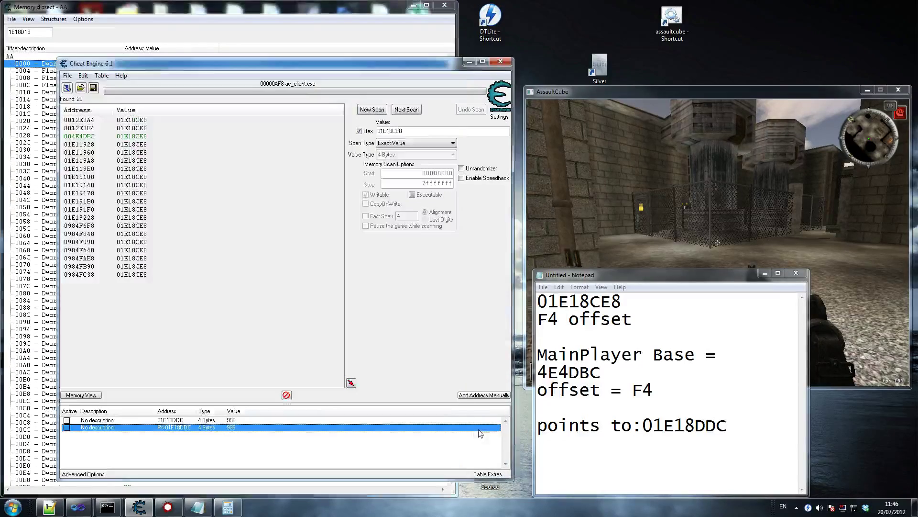
{"action": "double_click", "coordinate": [172, 428]}
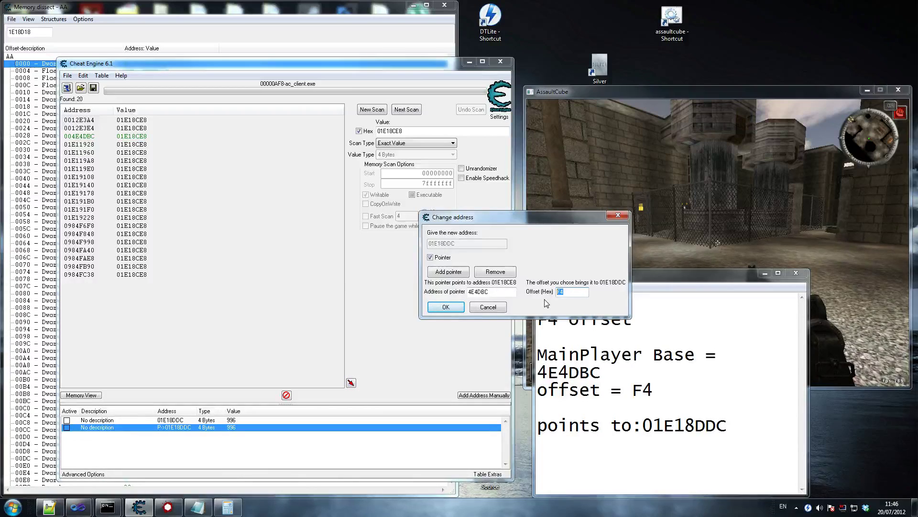
{"action": "left_click_drag", "start_coordinate": [531, 218], "coordinate": [418, 221]}
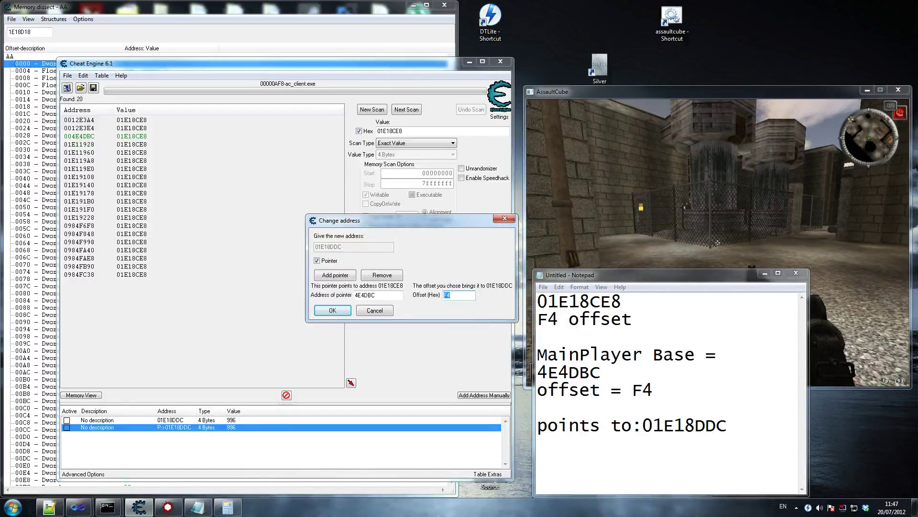
Step: Switch to Calculator, place it clear of the address dialog, and subtract C4 from F4 in hexadecimal
{"action": "left_click", "coordinate": [229, 507]}
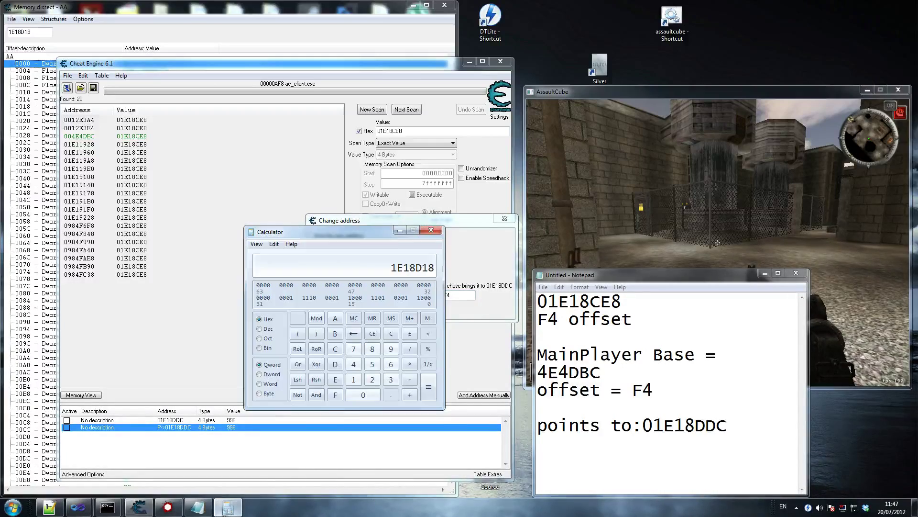
{"action": "left_click", "coordinate": [372, 334]}
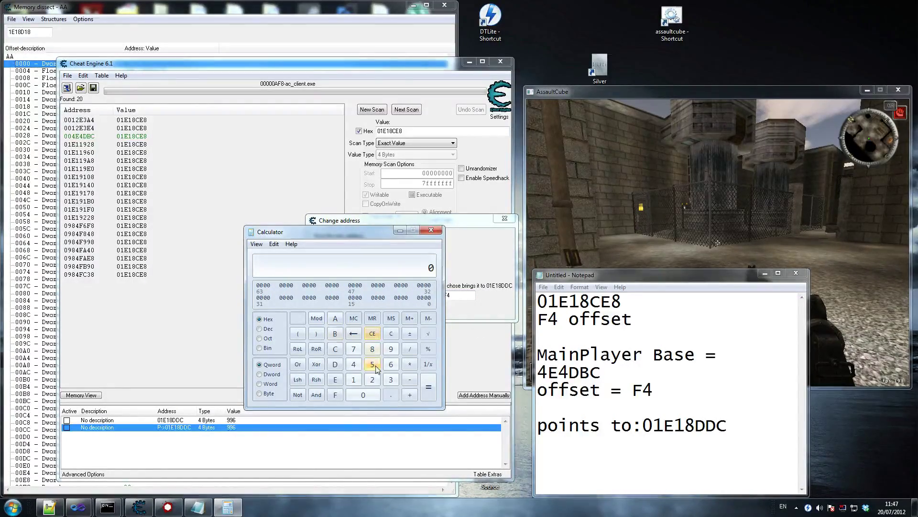
{"action": "left_click_drag", "start_coordinate": [362, 231], "coordinate": [709, 250]}
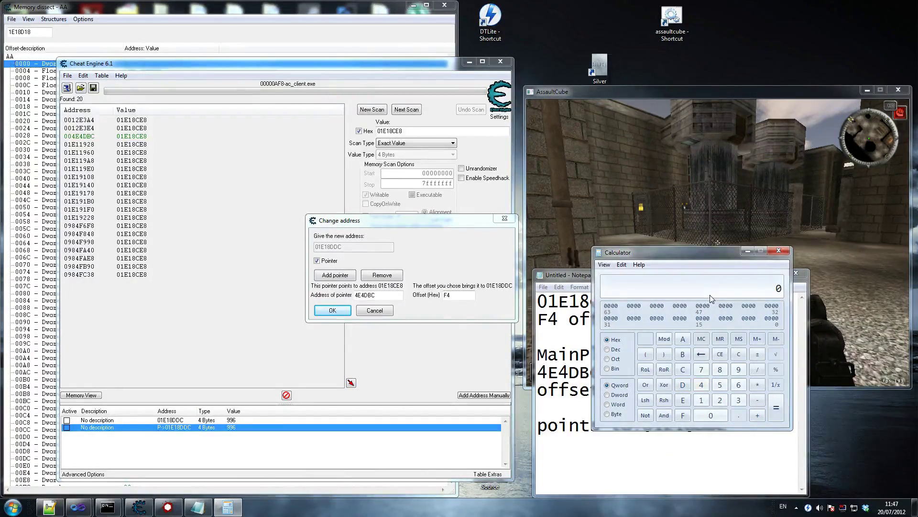
{"action": "left_click", "coordinate": [683, 415]}
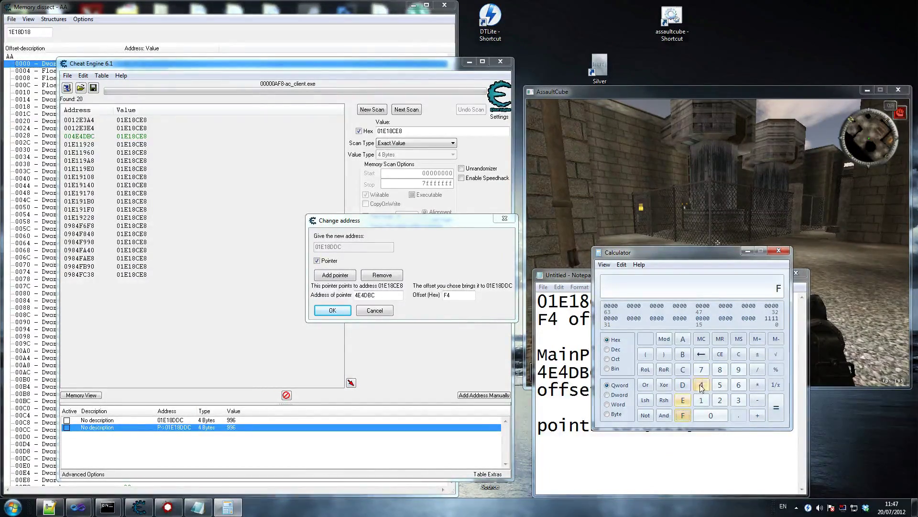
{"action": "left_click", "coordinate": [702, 386]}
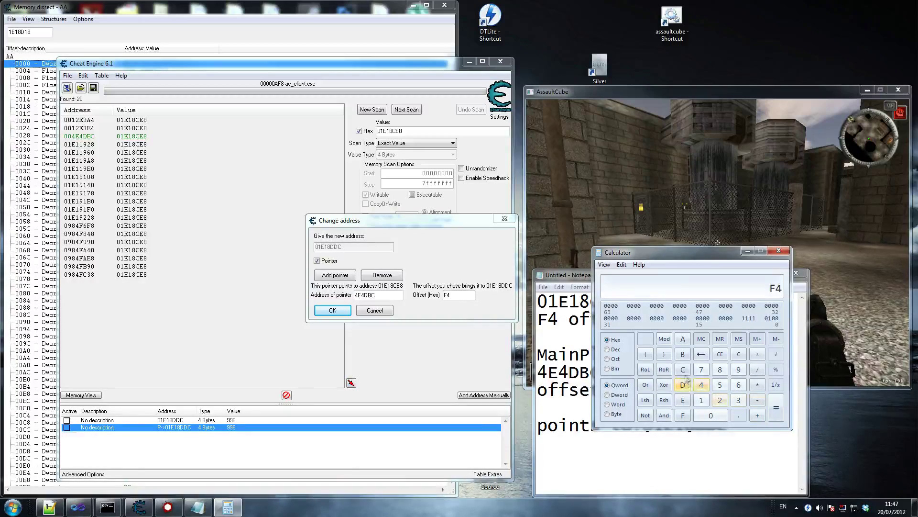
{"action": "key", "text": "minus"}
{"action": "left_click", "coordinate": [682, 370]}
{"action": "left_click", "coordinate": [701, 384]}
{"action": "left_click", "coordinate": [775, 407]}
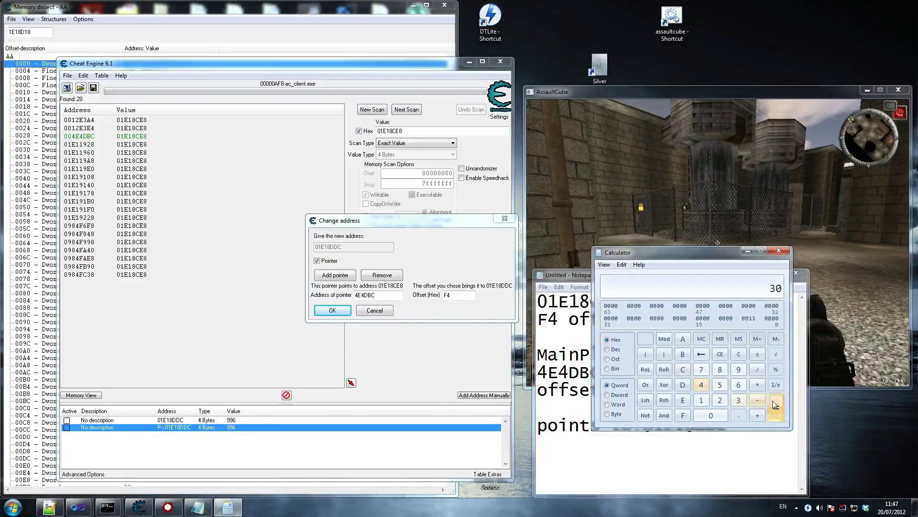
Step: Set the pointer record's hexadecimal offset to 30 in Cheat Engine and apply the new address
{"action": "right_click", "coordinate": [775, 289]}
{"action": "left_click", "coordinate": [790, 295]}
{"action": "double_click", "coordinate": [448, 294]}
{"action": "type", "text": "30"}
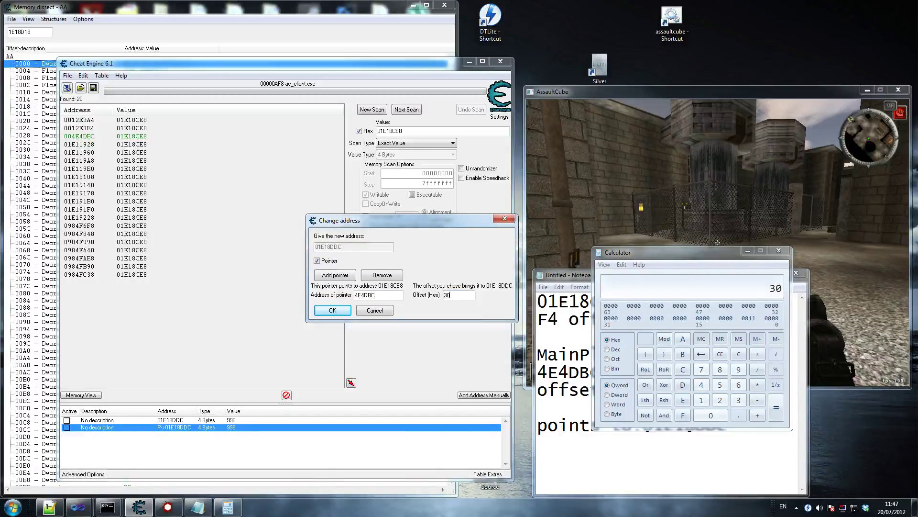
{"action": "left_click", "coordinate": [333, 310]}
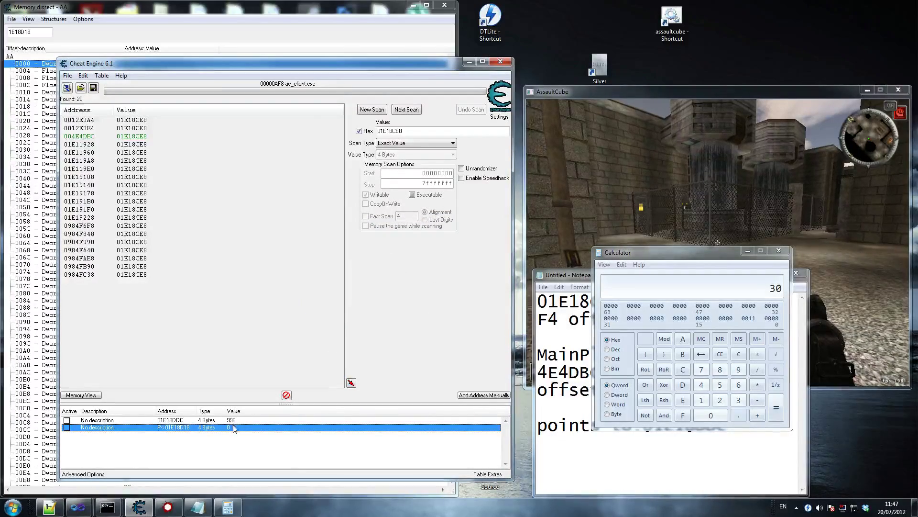
Step: Uncover Memory dissect to compare the pointer record for 01E18D18 with the structure's start, and close its address dialog unchanged
{"action": "left_click_drag", "start_coordinate": [253, 71], "coordinate": [504, 75]}
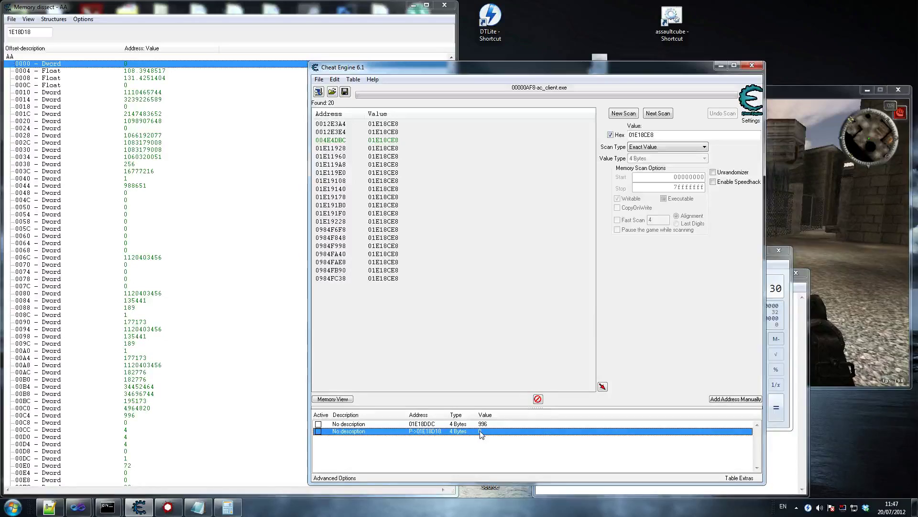
{"action": "double_click", "coordinate": [438, 433]}
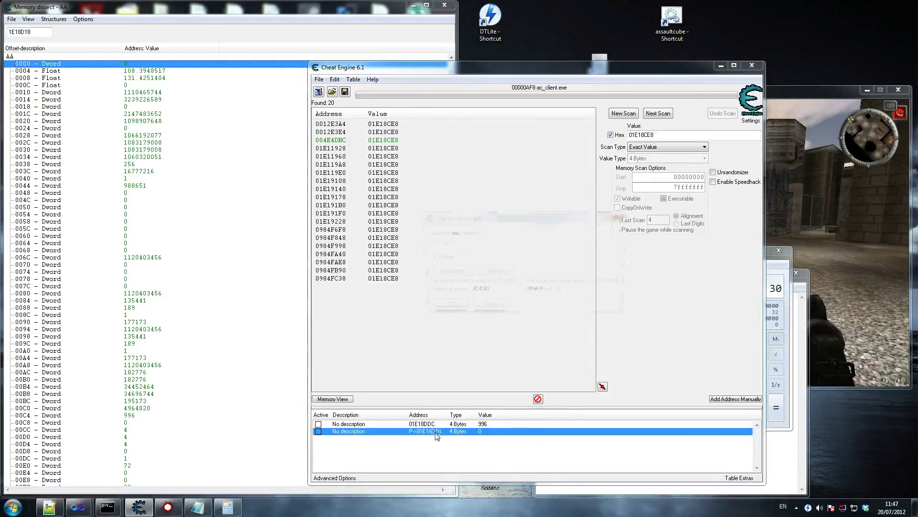
{"action": "left_click", "coordinate": [500, 307]}
Step: Change the MainPlayer Base offset in the Notepad notes to 30, leaving the file unsaved
{"action": "left_click", "coordinate": [786, 457]}
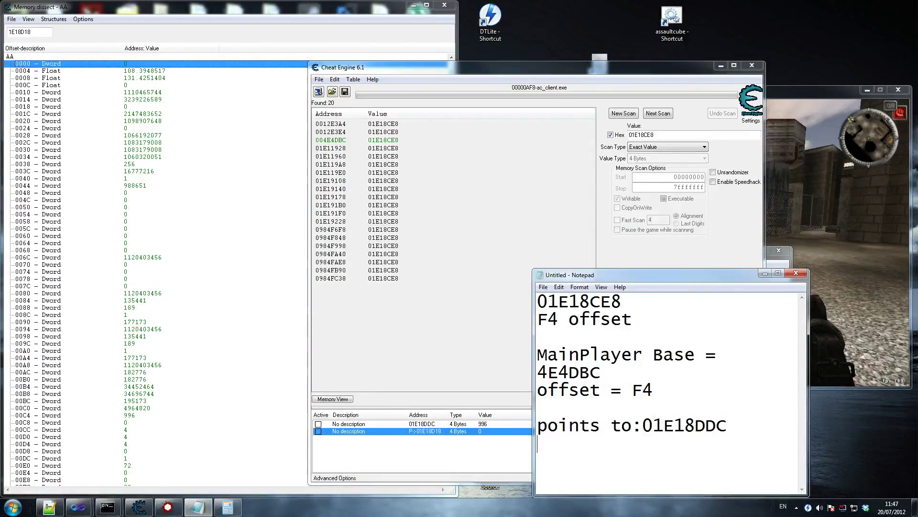
{"action": "double_click", "coordinate": [642, 390]}
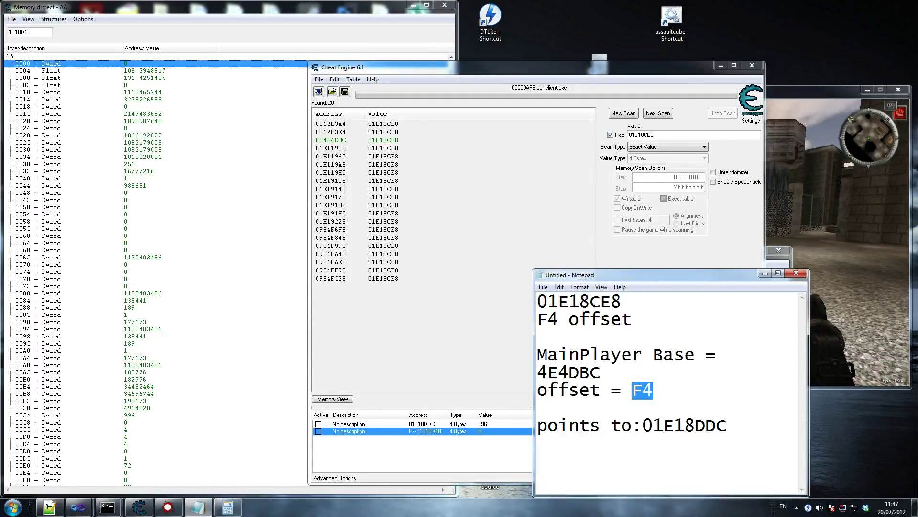
{"action": "type", "text": "30"}
{"action": "key", "text": "ctrl+s"}
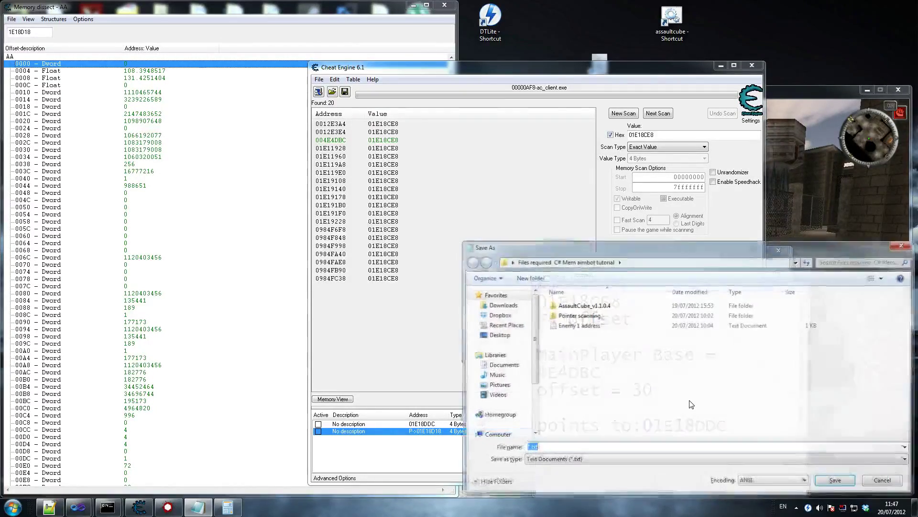
{"action": "key", "text": "Escape"}
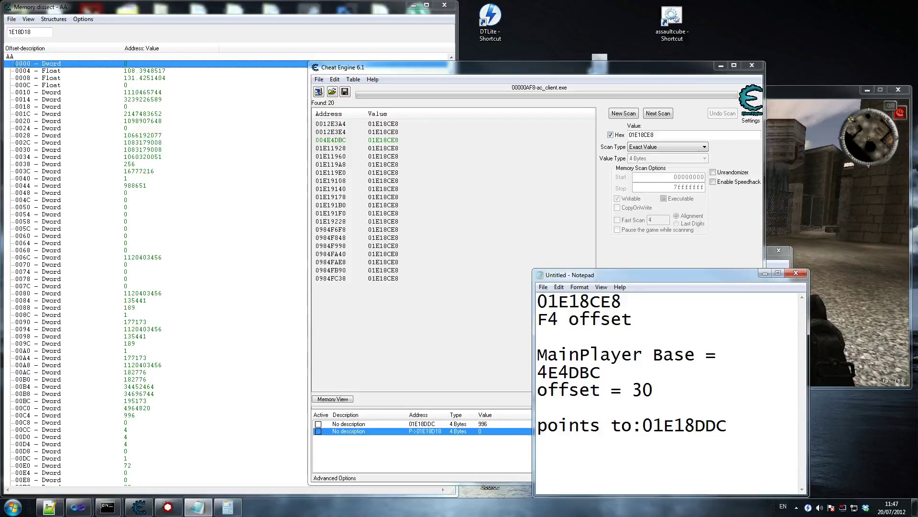
Step: Turn the player's view in AssaultCube, examine the element at offset 0010 in Memory dissect, and move the Cheat Engine window clear of the game
{"action": "key", "text": "alt+Tab"}
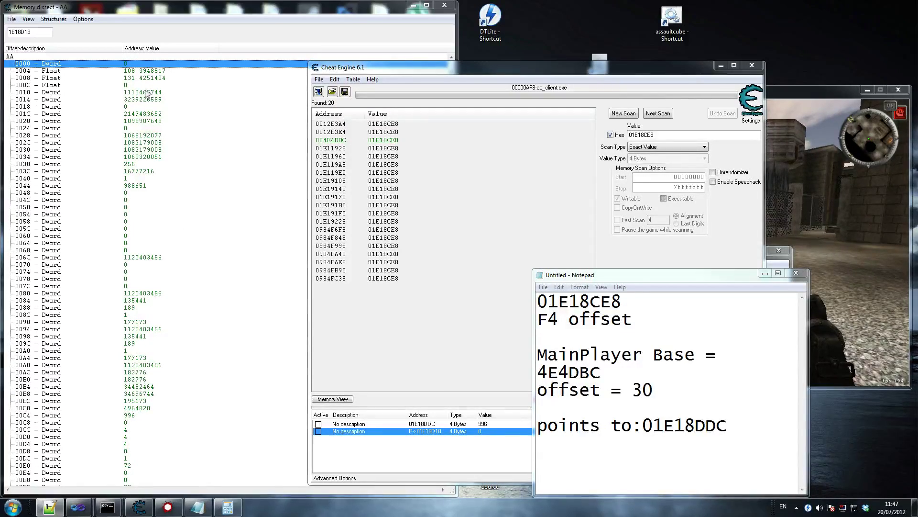
{"action": "key", "text": "alt+Tab"}
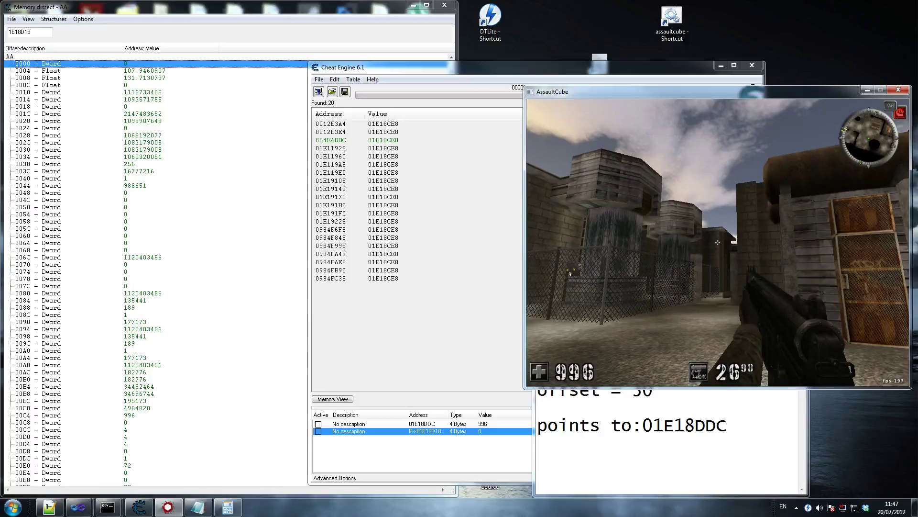
{"action": "key", "text": "super"}
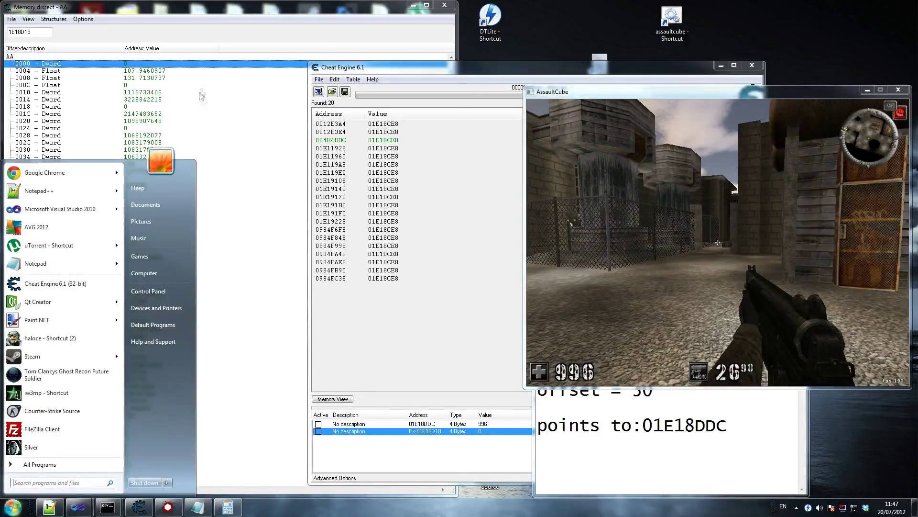
{"action": "left_click", "coordinate": [197, 100]}
{"action": "left_click", "coordinate": [168, 93]}
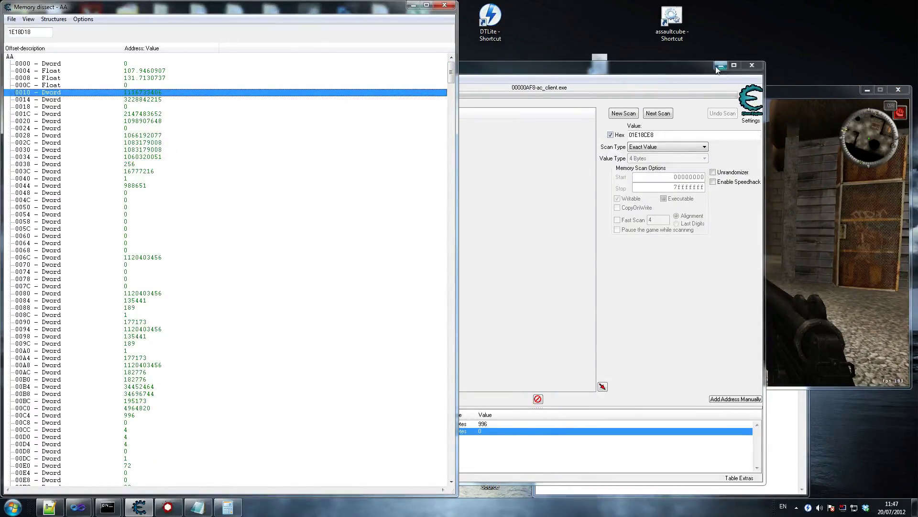
{"action": "left_click_drag", "start_coordinate": [696, 69], "coordinate": [826, 424]}
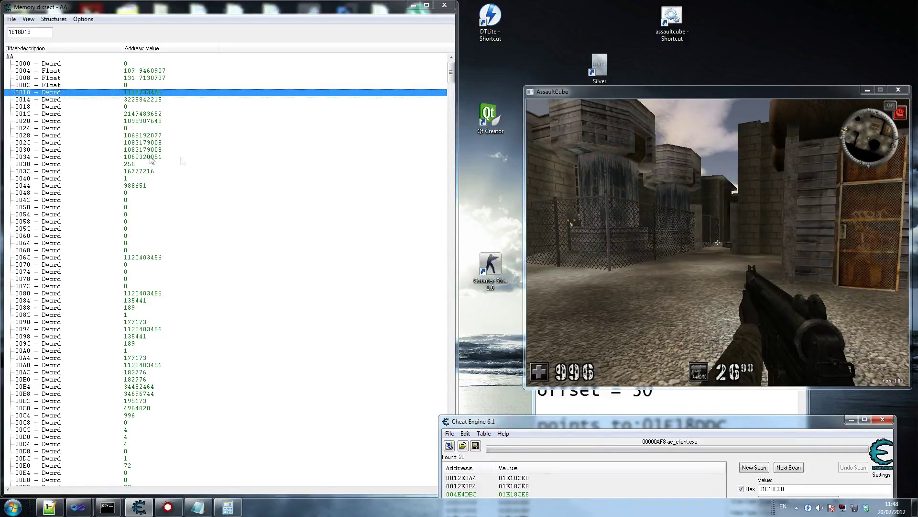
Step: Change the type of the structure elements at offsets 0010 and 0014 from 4 Bytes to Float
{"action": "double_click", "coordinate": [47, 93]}
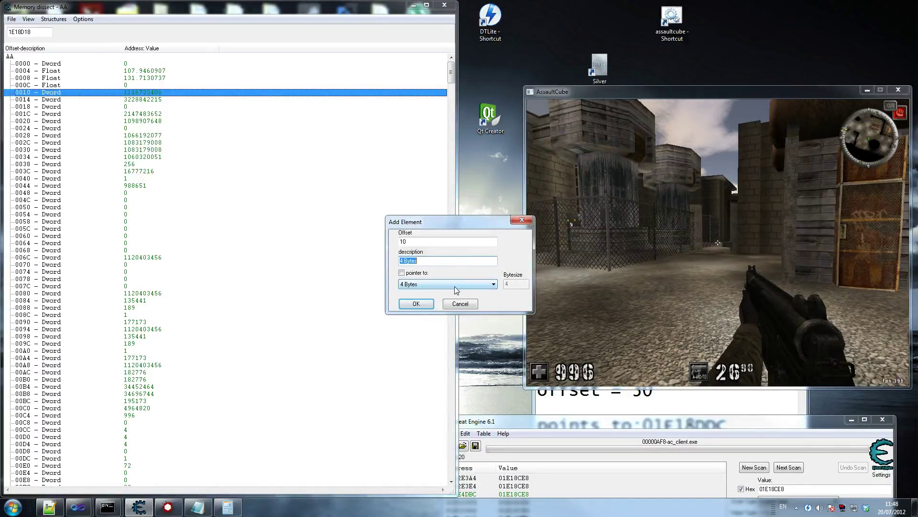
{"action": "left_click", "coordinate": [455, 286]}
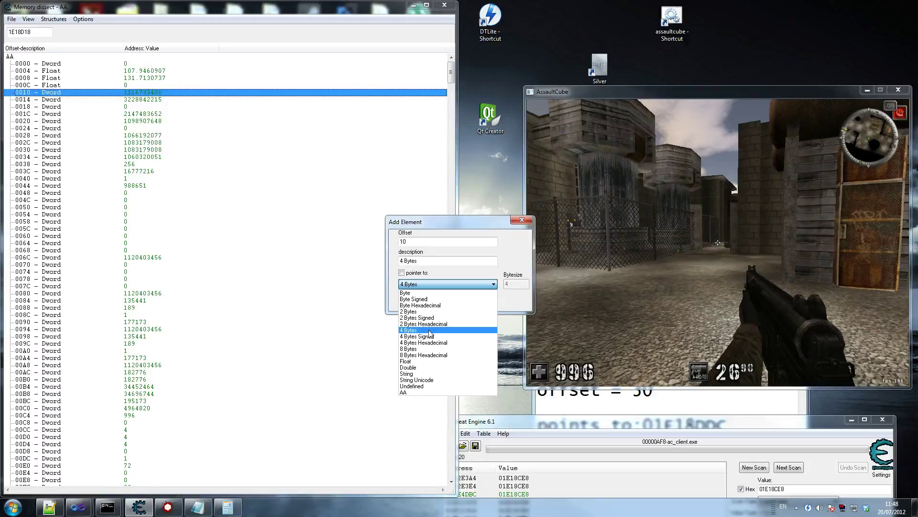
{"action": "left_click", "coordinate": [406, 361]}
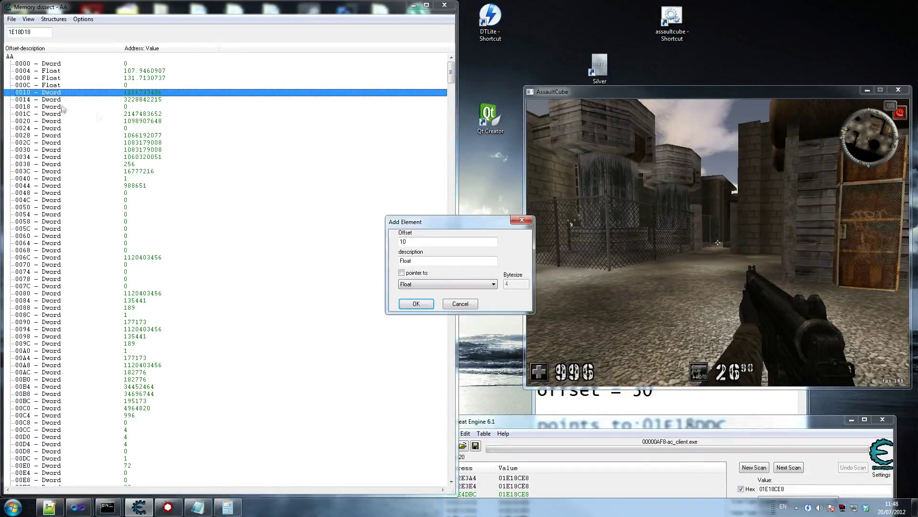
{"action": "left_click", "coordinate": [414, 303]}
{"action": "double_click", "coordinate": [69, 100]}
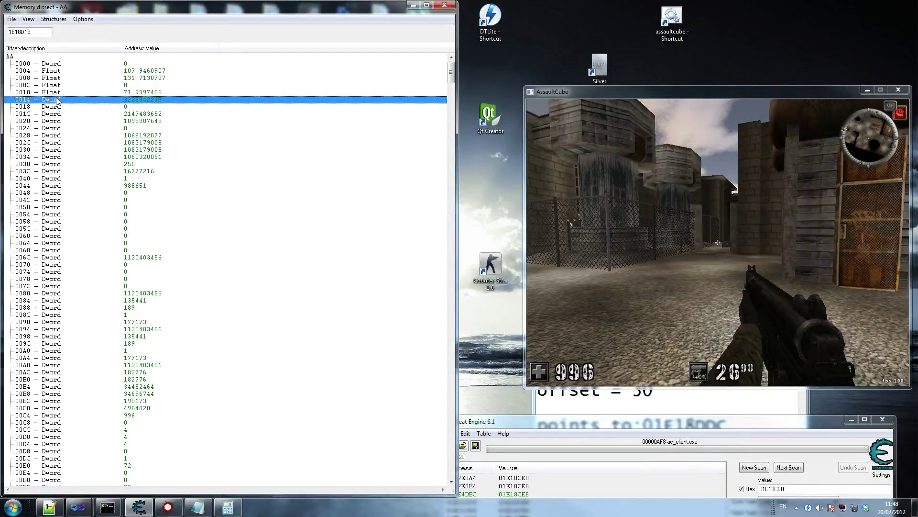
{"action": "left_click", "coordinate": [448, 284]}
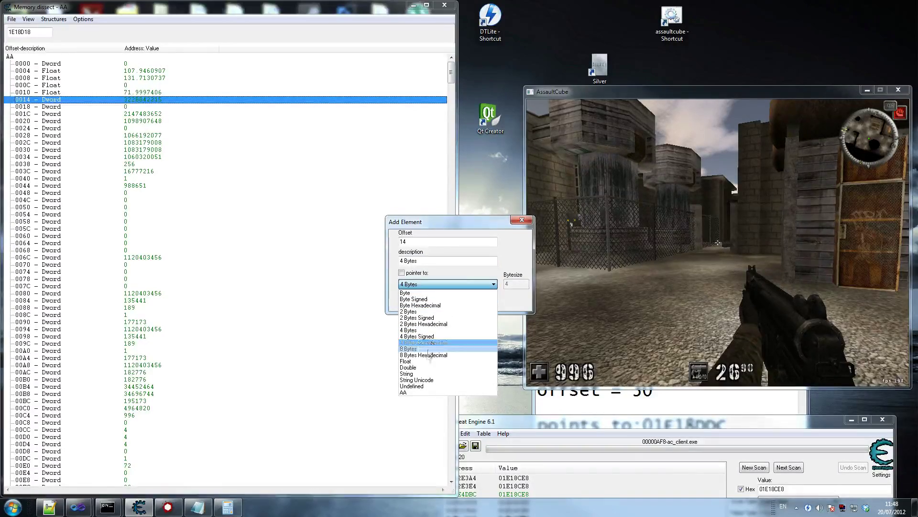
{"action": "left_click", "coordinate": [406, 361]}
{"action": "left_click", "coordinate": [414, 303]}
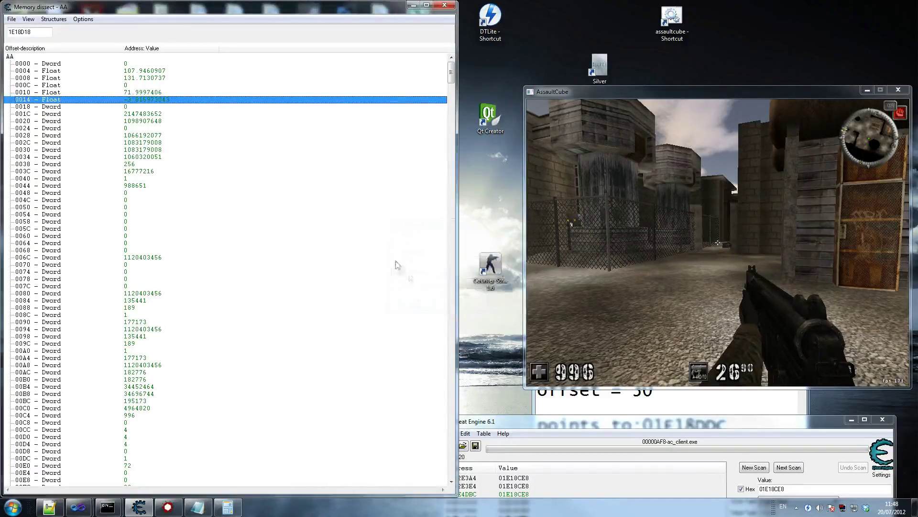
Step: Set the float value at offset 0010 to 75.9997406 in Memory dissect
{"action": "left_click", "coordinate": [150, 92]}
{"action": "double_click", "coordinate": [150, 92]}
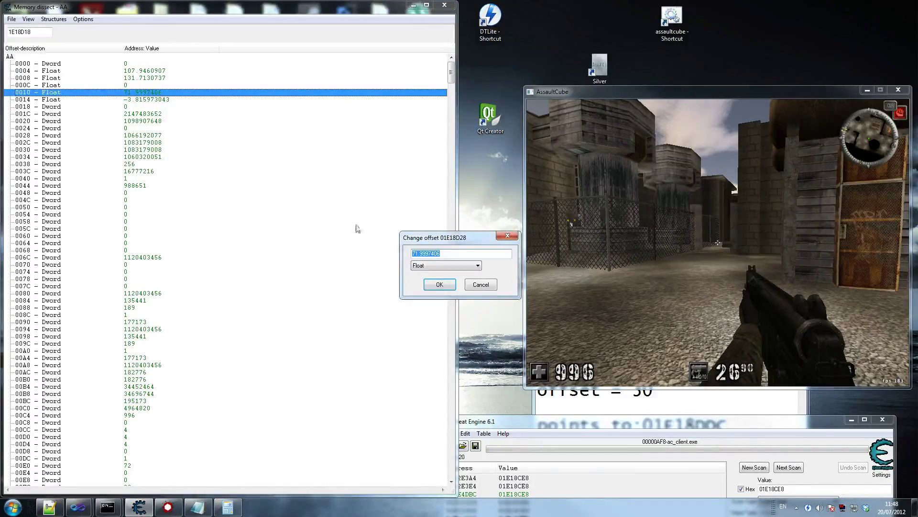
{"action": "left_click", "coordinate": [414, 253]}
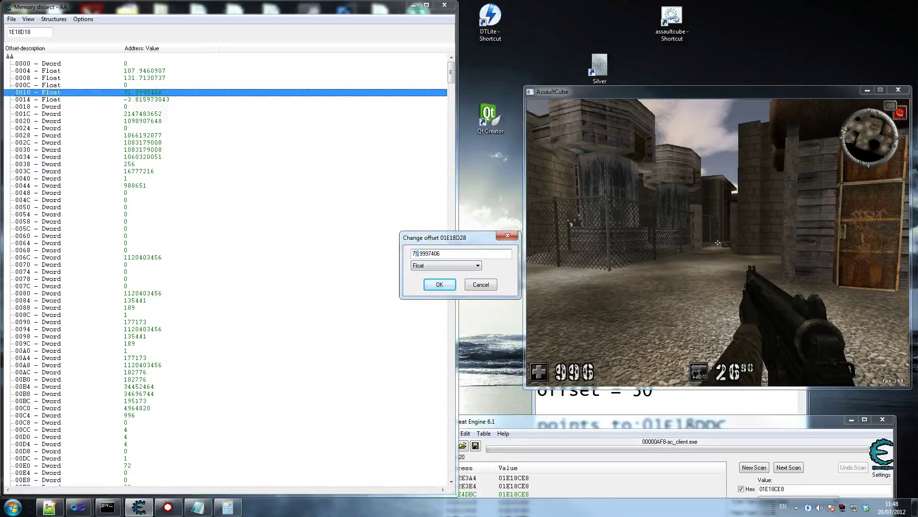
{"action": "left_click", "coordinate": [437, 284]}
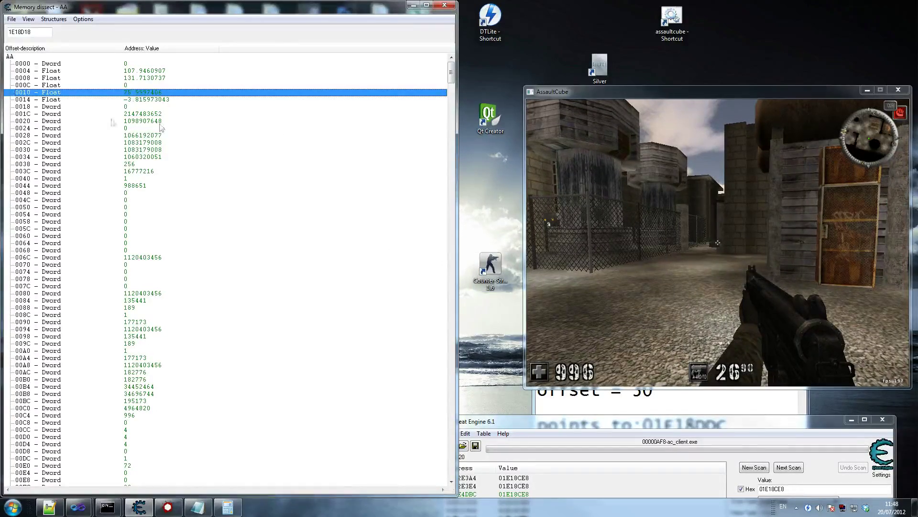
Step: Set the float value at offset 0010 to 15.9997406 in Memory dissect
{"action": "double_click", "coordinate": [126, 94]}
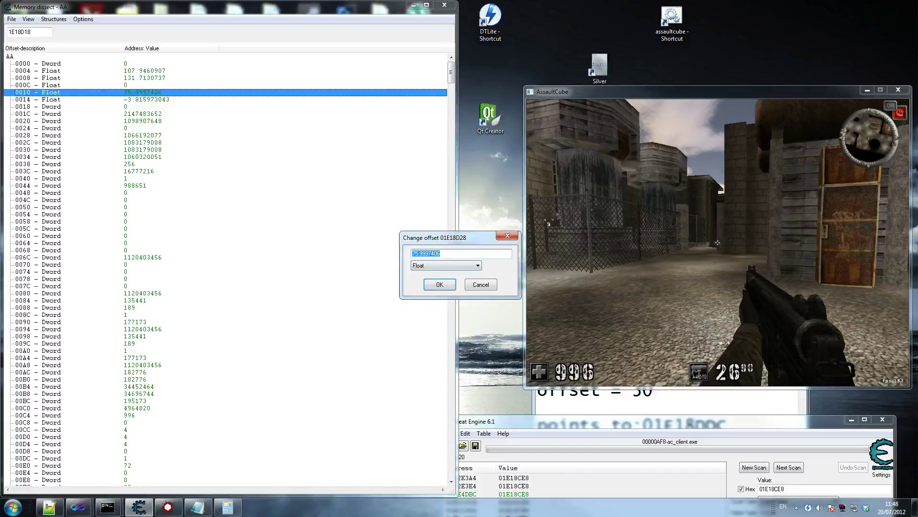
{"action": "left_click", "coordinate": [415, 253]}
{"action": "key", "text": "BackSpace"}
{"action": "type", "text": "1"}
{"action": "left_click", "coordinate": [438, 284]}
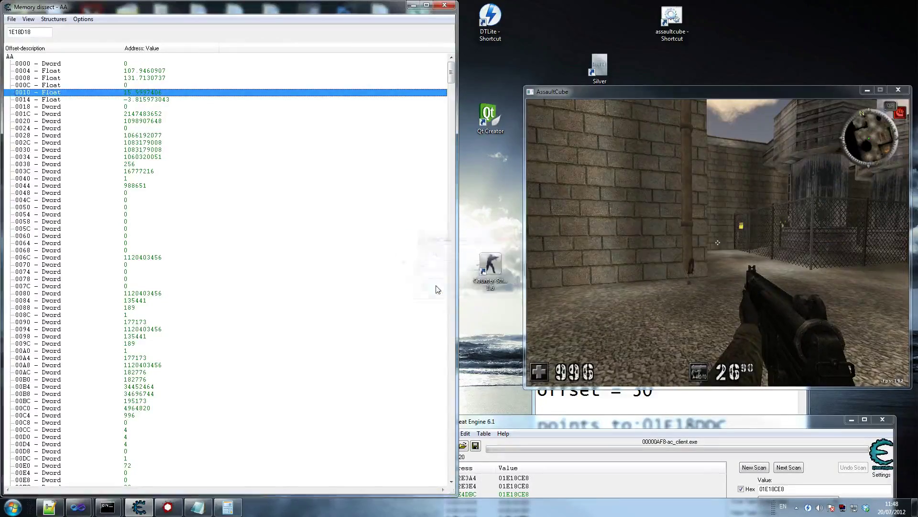
Step: Set the float value at offset 0014 to 33.815973043 in Memory dissect
{"action": "double_click", "coordinate": [125, 100]}
{"action": "left_click_drag", "start_coordinate": [417, 253], "coordinate": [412, 253]}
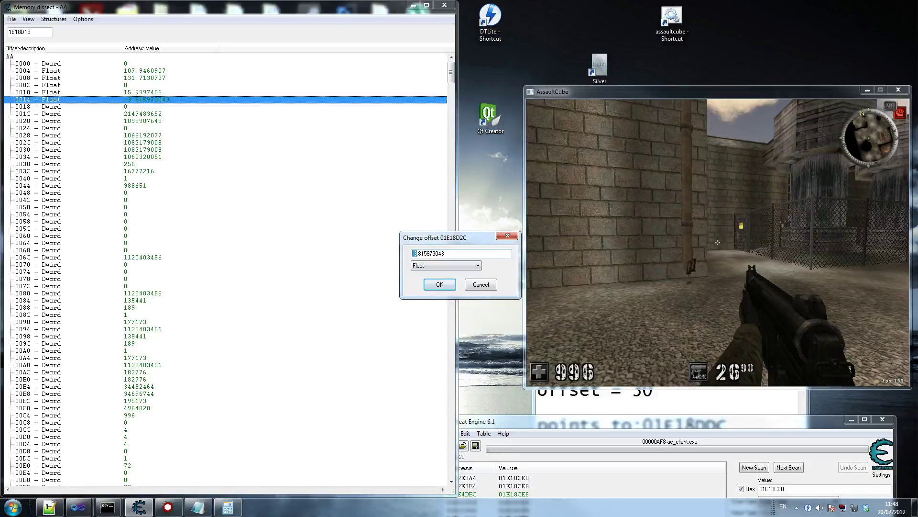
{"action": "type", "text": "33."}
{"action": "left_click", "coordinate": [438, 286]}
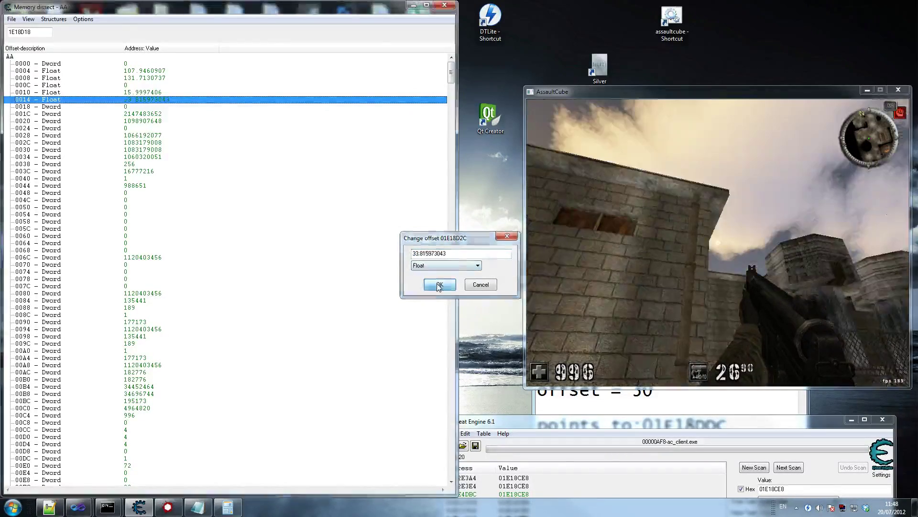
Step: Turn the player's view in AssaultCube and review the elements at offsets 0010 and 0004 in Memory dissect
{"action": "left_click", "coordinate": [738, 285]}
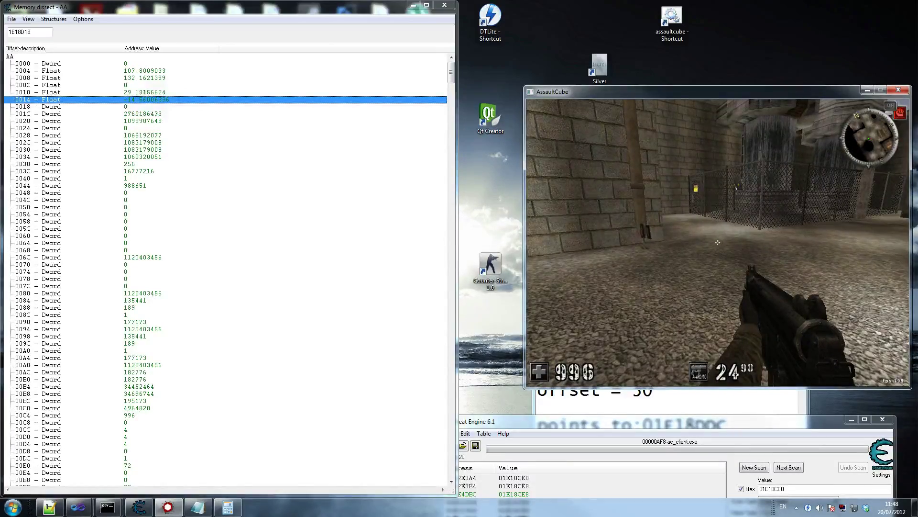
{"action": "key", "text": "super"}
{"action": "left_click", "coordinate": [123, 92]}
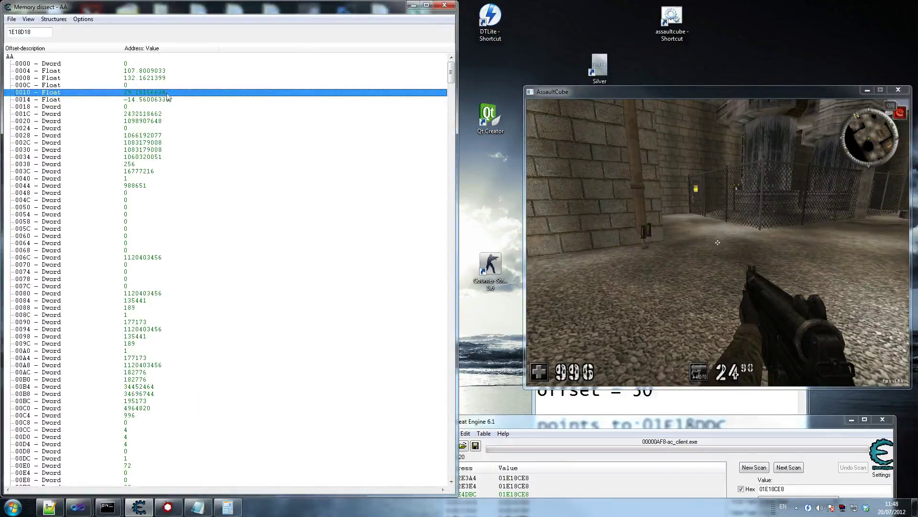
{"action": "left_click", "coordinate": [102, 73]}
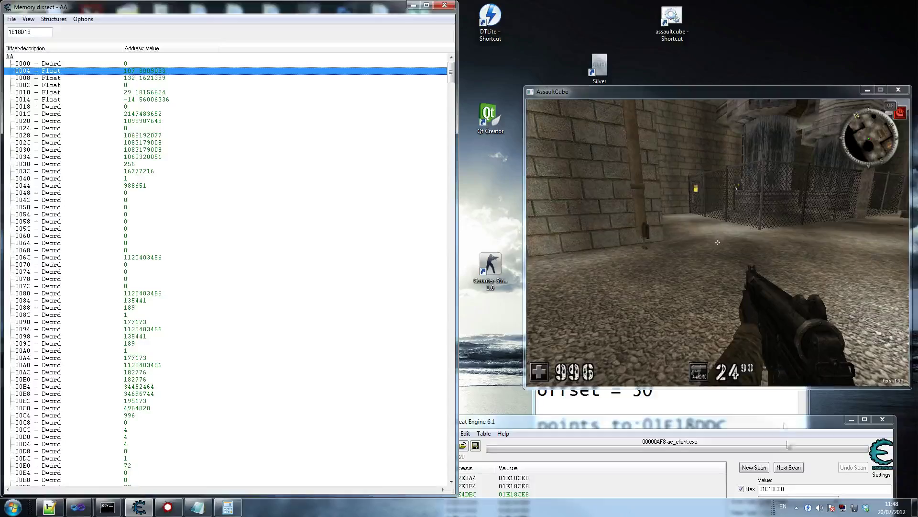
Step: Switch to the Notepad notes and add a line reading 4 below the "points to" entry
{"action": "left_click", "coordinate": [779, 396]}
{"action": "left_click_drag", "start_coordinate": [650, 279], "coordinate": [640, 27]}
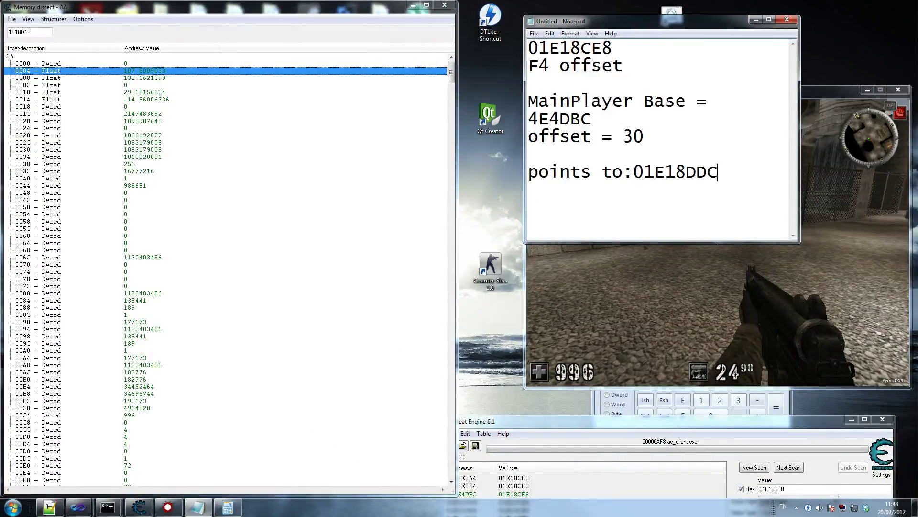
{"action": "key", "text": "Return"}
{"action": "key", "text": "Return"}
{"action": "key", "text": "Return"}
{"action": "key", "text": "Return"}
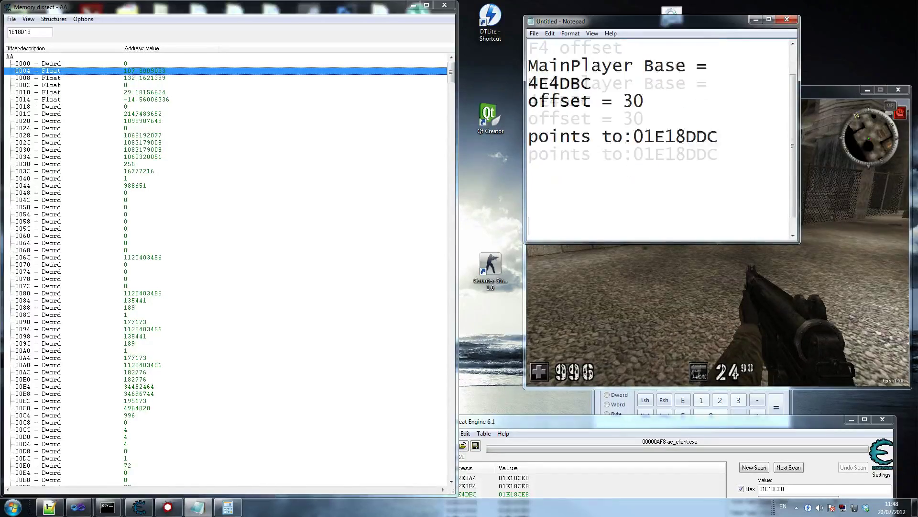
{"action": "key", "text": "Up"}
{"action": "key", "text": "Up"}
{"action": "key", "text": "Up"}
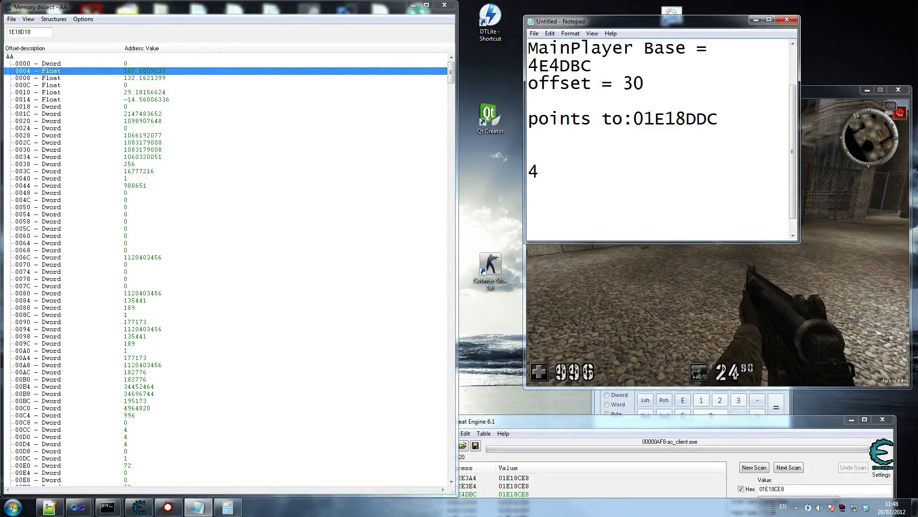
Step: Insert the heading "PlayerBase+" directly above the offset 4 in the notes
{"action": "type", "text": "pLAYER"}
{"action": "key", "text": "BackSpace"}
{"action": "key", "text": "BackSpace"}
{"action": "key", "text": "BackSpace"}
{"action": "key", "text": "BackSpace"}
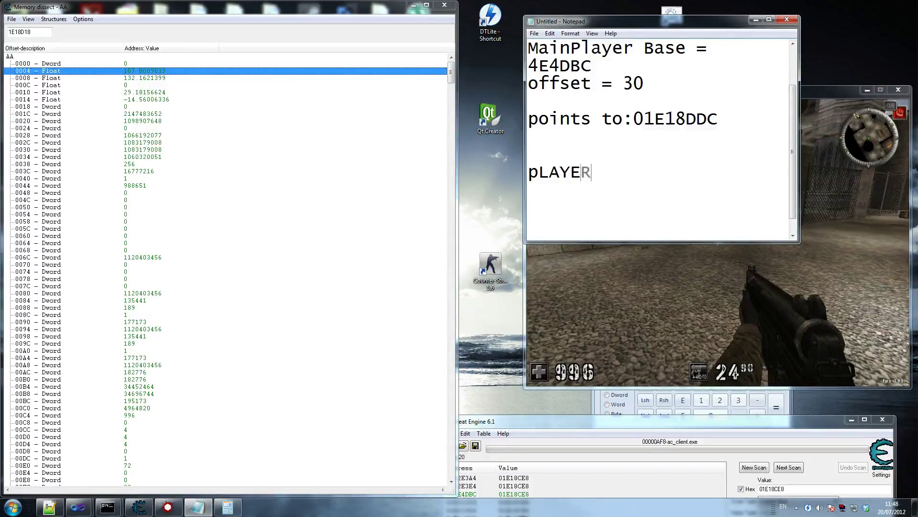
{"action": "type", "text": "layerBase+"}
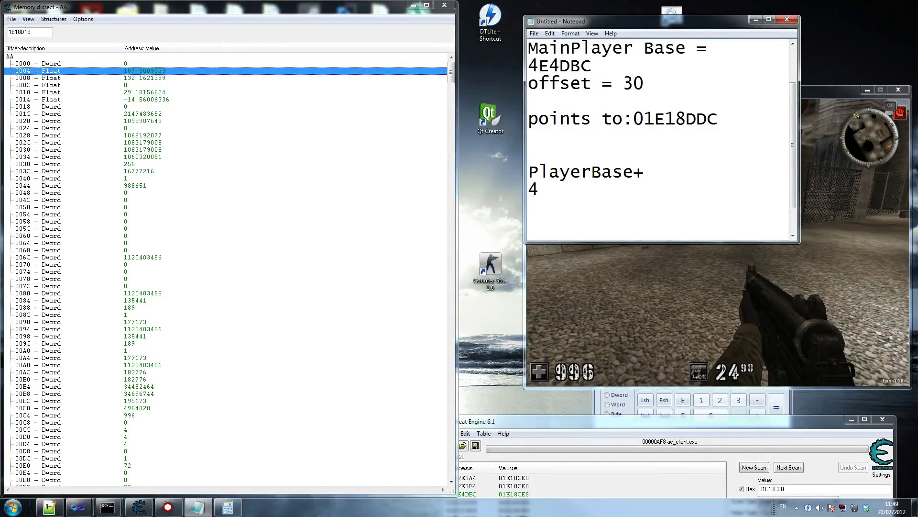
Step: Label offset 4 as mouseX and add the line "8 mouseY" below it
{"action": "type", "text": "X"}
{"action": "type", "text": "mou"}
{"action": "type", "text": "seX"}
{"action": "key", "text": "Return"}
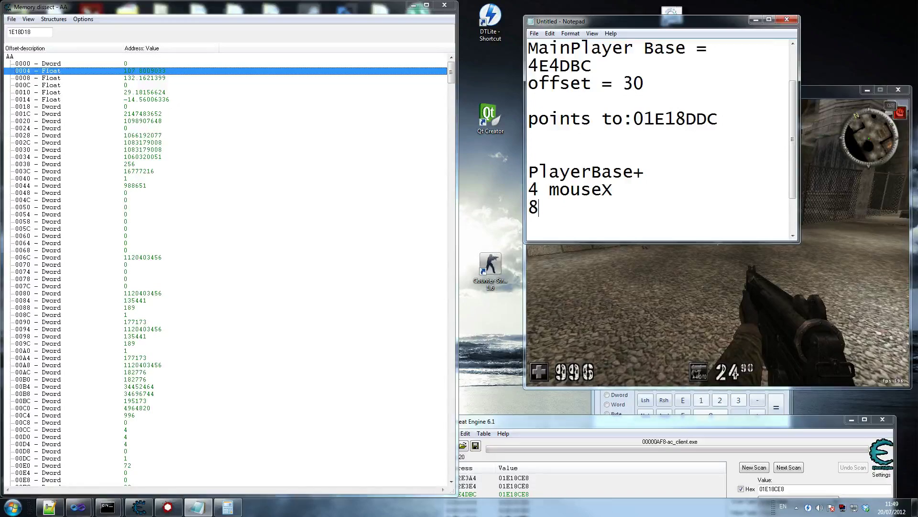
{"action": "type", "text": "mouseY"}
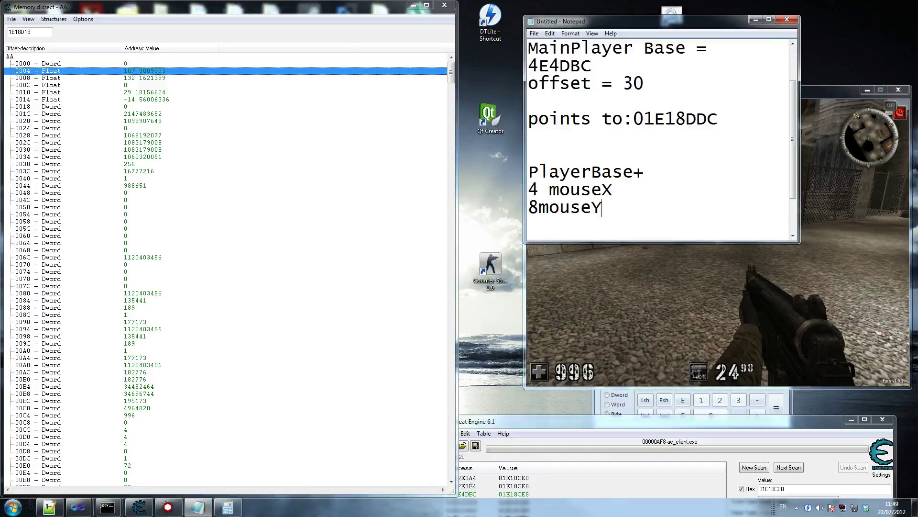
{"action": "key", "text": "Left"}
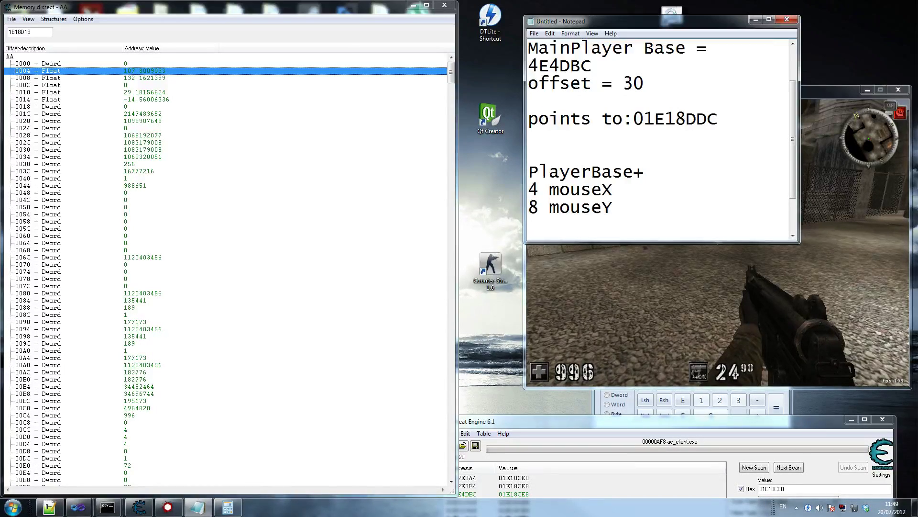
Step: Turn the player's view in AssaultCube and compare the Memory dissect offsets 0004 to 0014 with the noted mouse offsets
{"action": "left_click", "coordinate": [121, 86]}
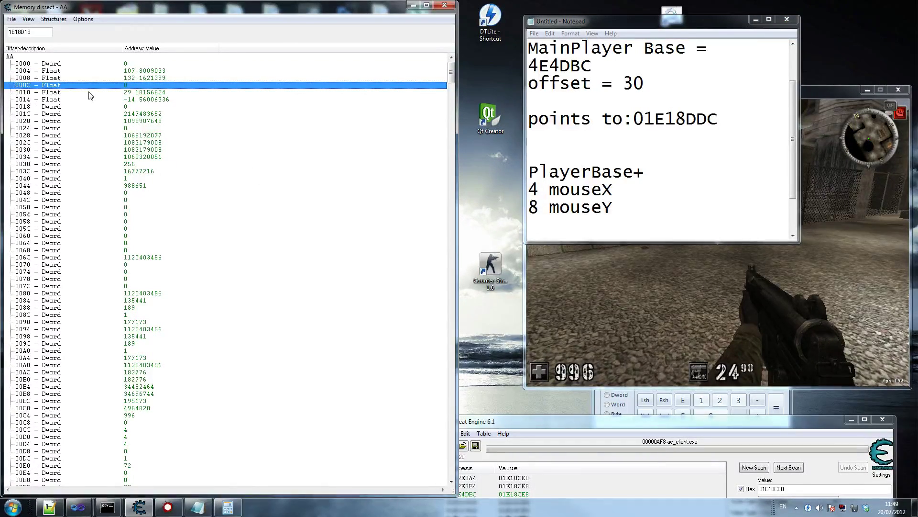
{"action": "left_click", "coordinate": [717, 287]}
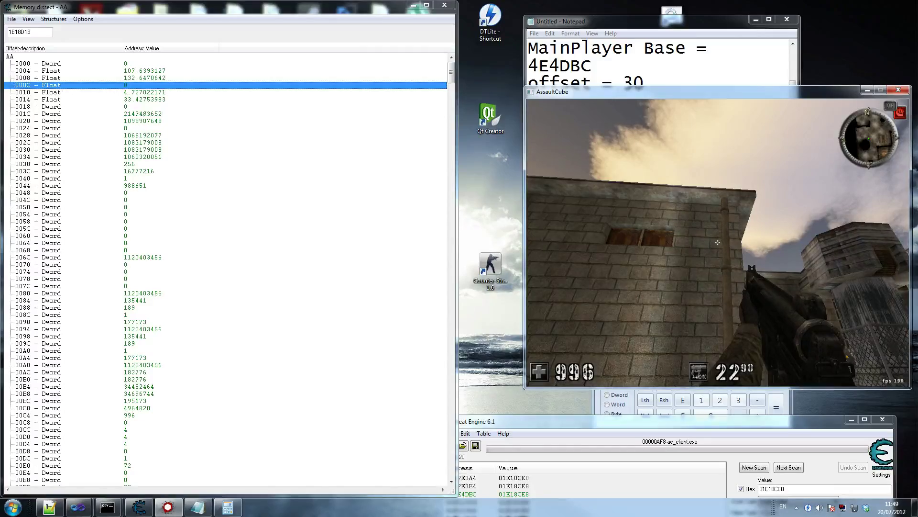
{"action": "key", "text": "super"}
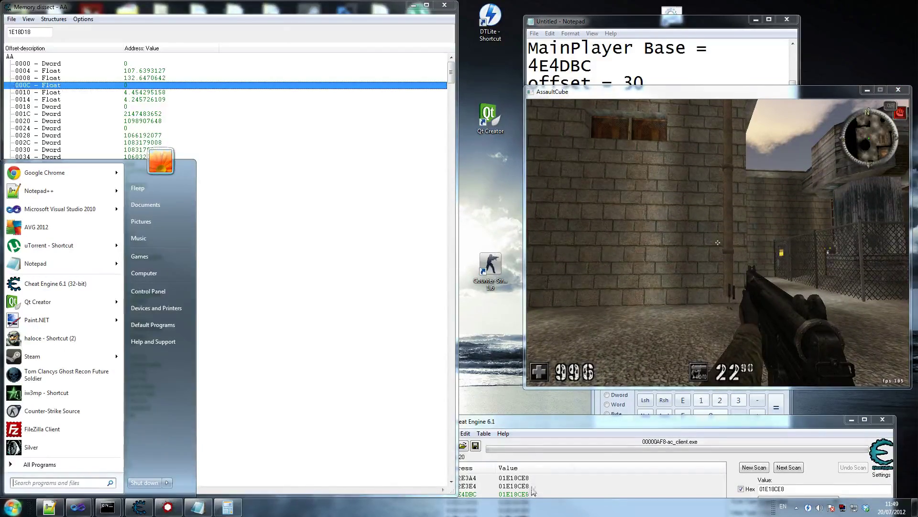
{"action": "left_click", "coordinate": [503, 397]}
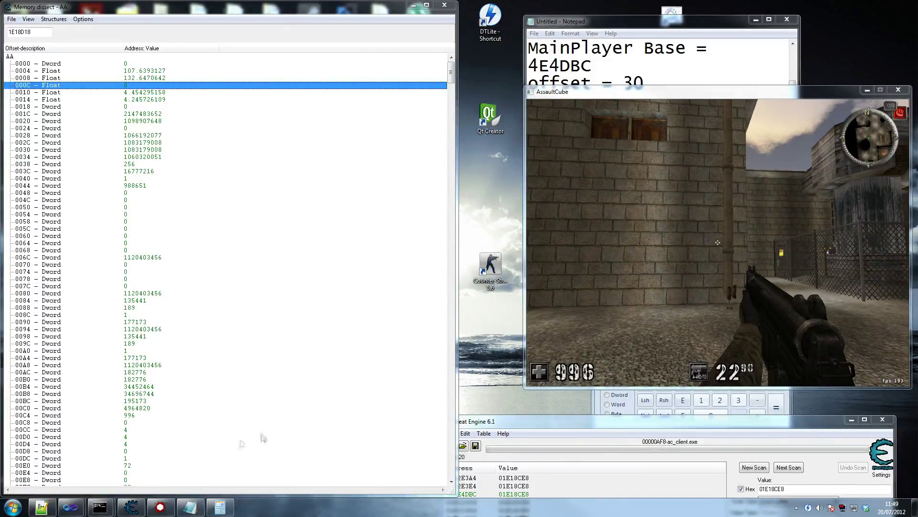
{"action": "left_click", "coordinate": [207, 508]}
{"action": "left_click_drag", "start_coordinate": [613, 207], "coordinate": [539, 190]}
{"action": "left_click", "coordinate": [580, 207]}
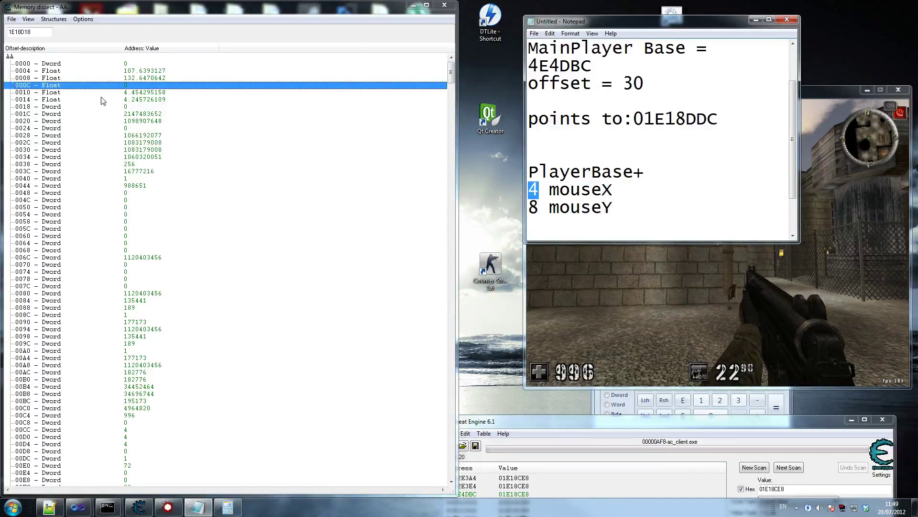
{"action": "left_click", "coordinate": [100, 71]}
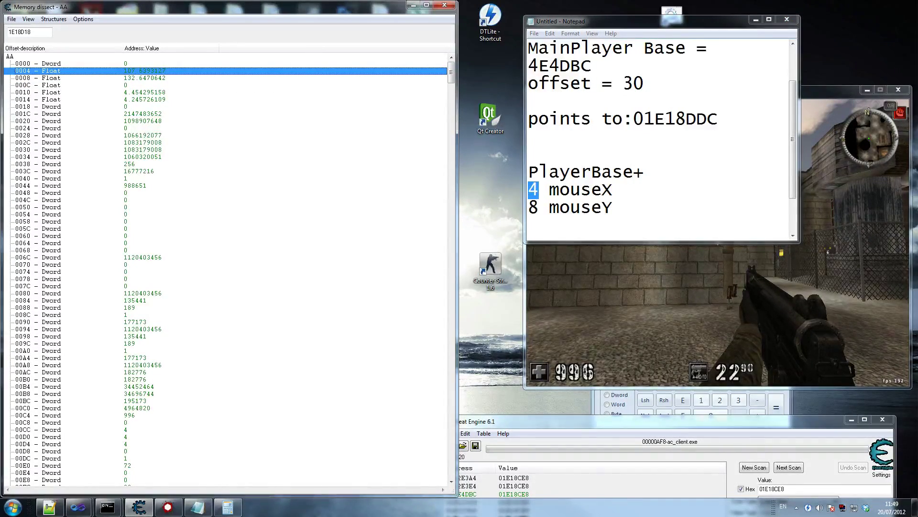
Step: Add the line "4 xPos" under PlayerBase+, with blank lines separating it from the mouse entries
{"action": "left_click", "coordinate": [646, 172]}
{"action": "key", "text": "Return"}
{"action": "key", "text": "Return"}
{"action": "key", "text": "Return"}
{"action": "key", "text": "Up"}
{"action": "key", "text": "Up"}
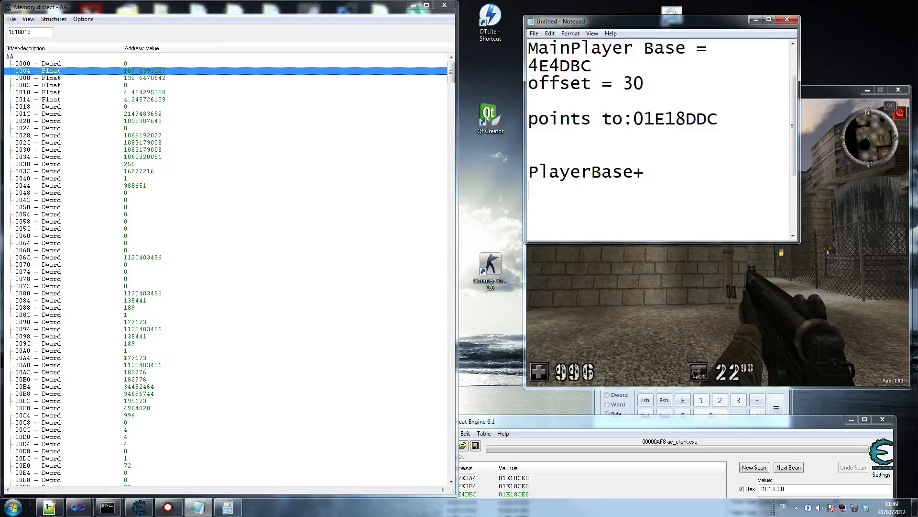
{"action": "type", "text": "xC"}
{"action": "key", "text": "BackSpace"}
{"action": "type", "text": "Pos"}
{"action": "key", "text": "Return"}
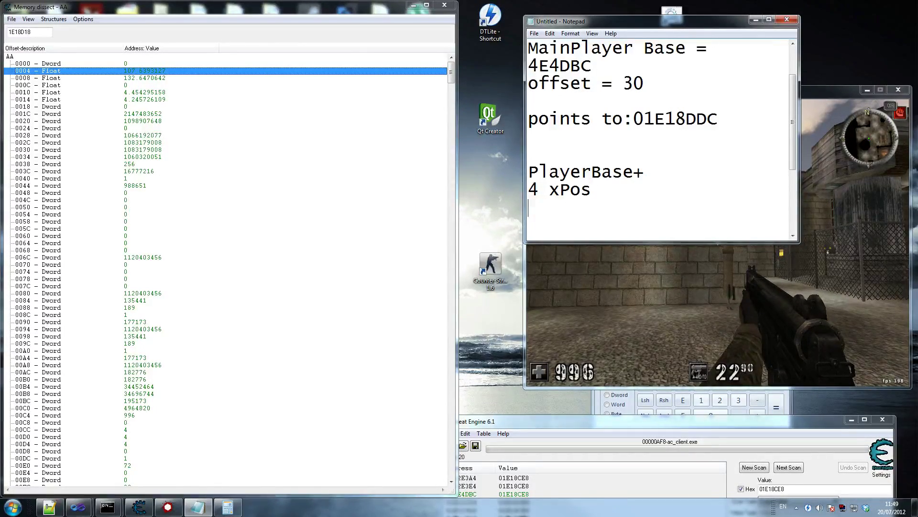
Step: Add the lines "8 zpos" and "c ypos" below xPos and make the Notepad window taller
{"action": "type", "text": "8Zpos"}
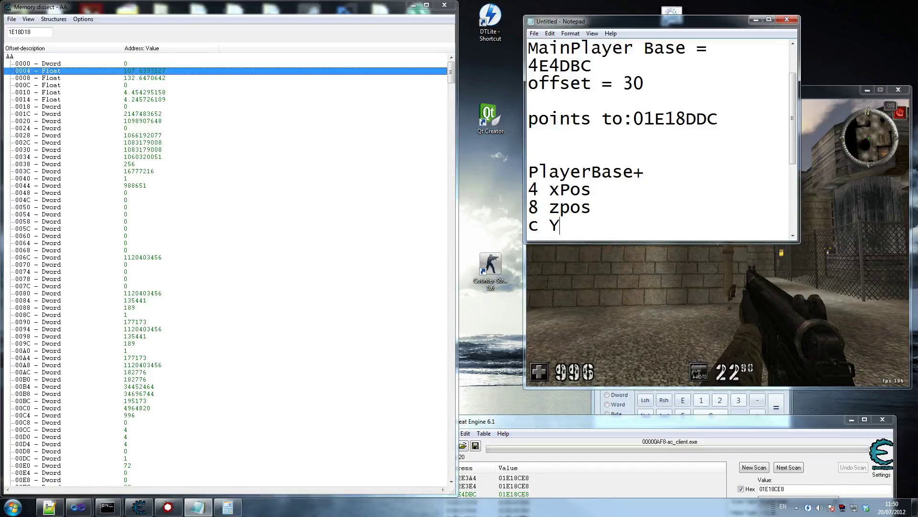
{"action": "type", "text": "ypos"}
{"action": "key", "text": "ctrl+s"}
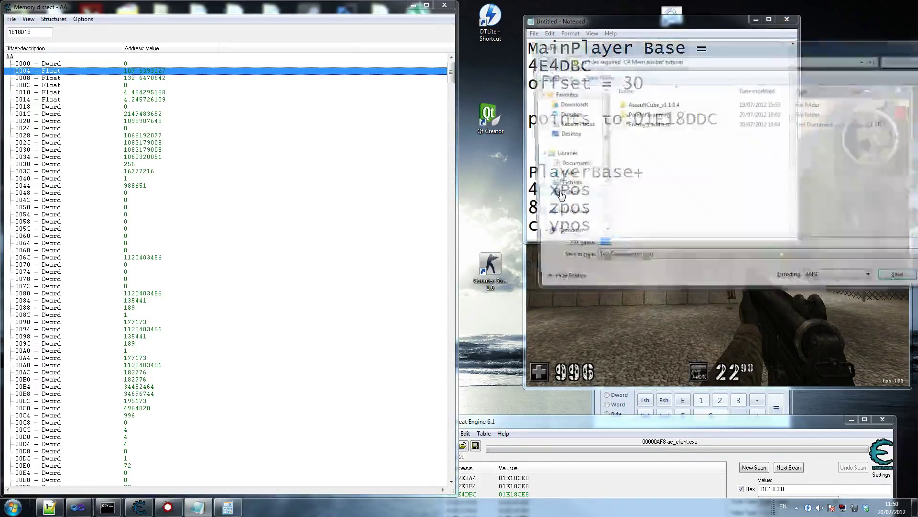
{"action": "key", "text": "Escape"}
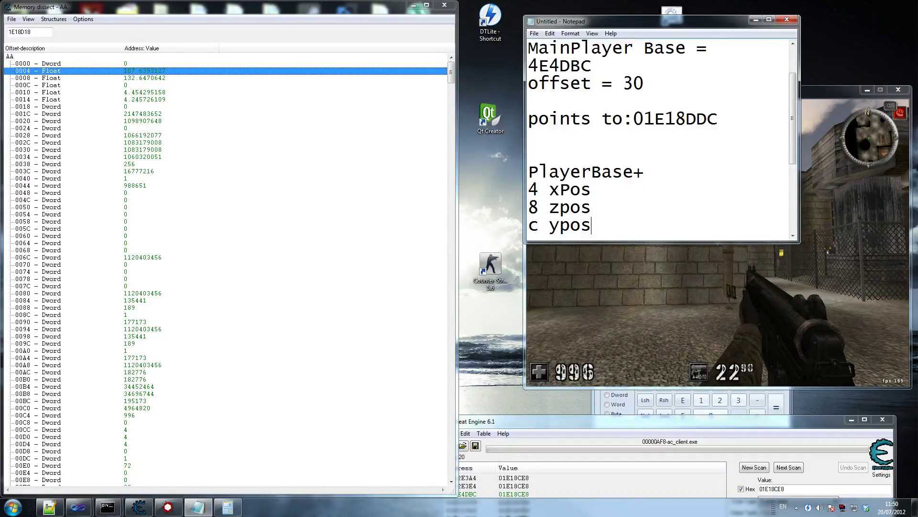
{"action": "left_click_drag", "start_coordinate": [598, 242], "coordinate": [598, 348]}
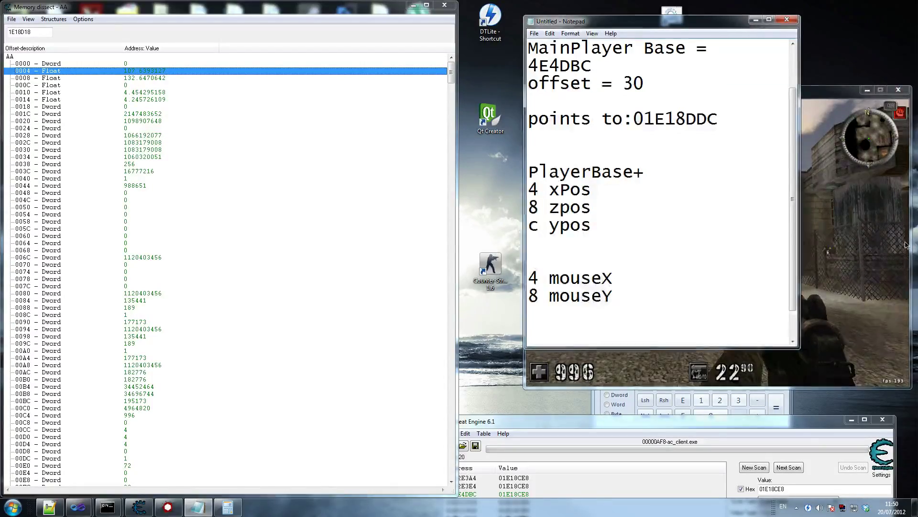
Step: Turn the player's view in AssaultCube and watch the values at offsets 0010 and 0014 in Memory dissect
{"action": "left_click", "coordinate": [665, 363]}
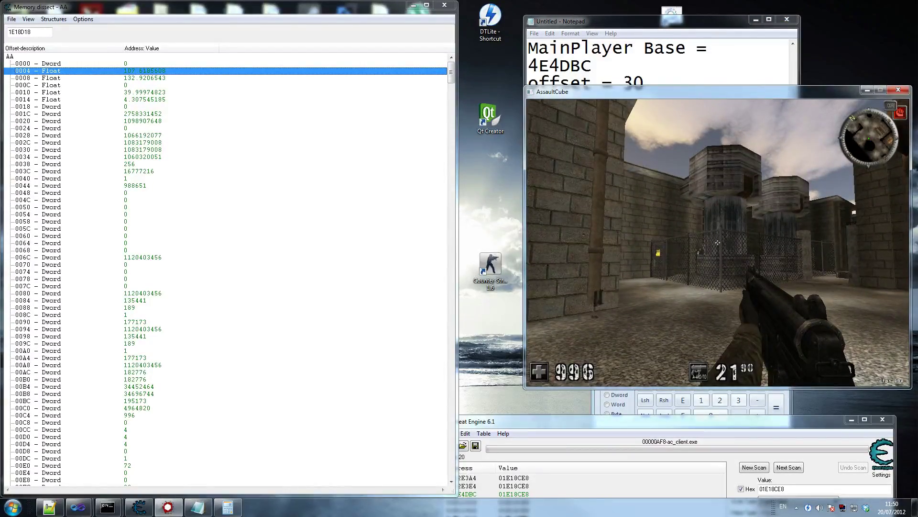
{"action": "mouse_move", "coordinate": [718, 242]}
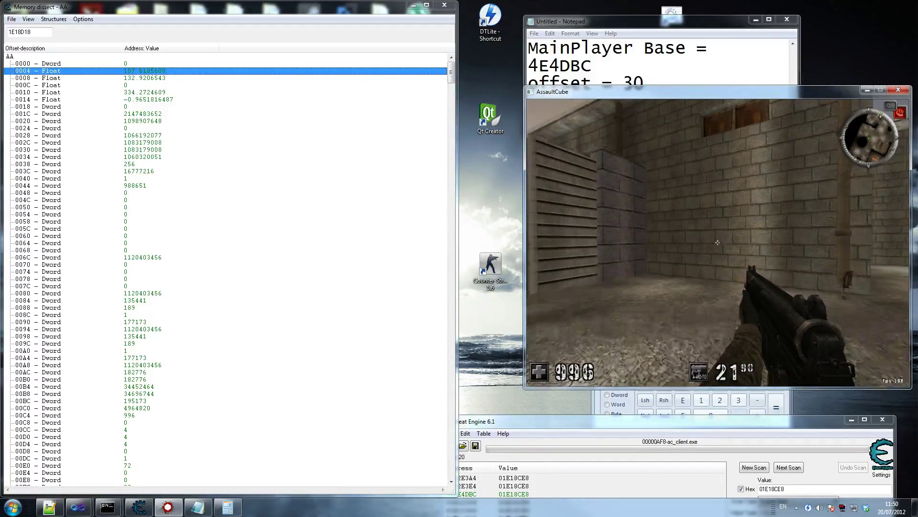
{"action": "key", "text": "super"}
{"action": "key", "text": "super"}
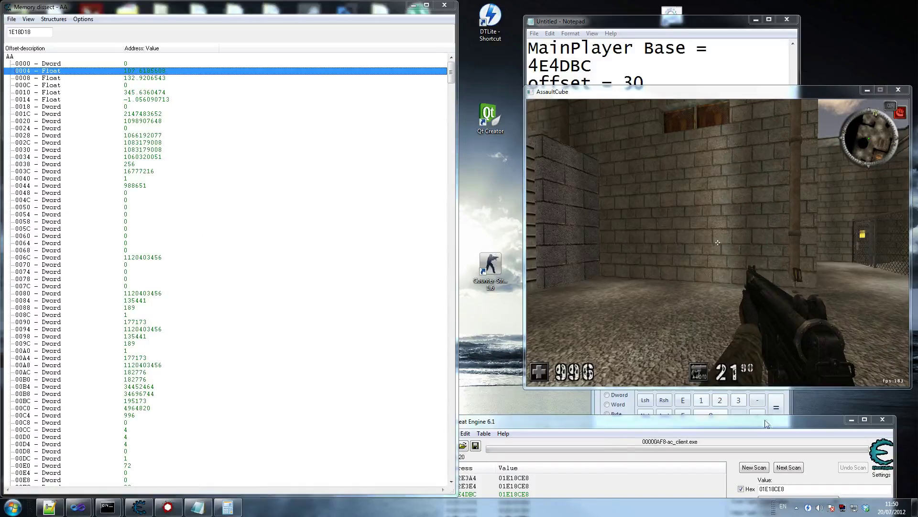
Step: Correct the noted offsets in Notepad to 10 for mouseX and 14 for mouseY
{"action": "left_click_drag", "start_coordinate": [765, 423], "coordinate": [801, 352]}
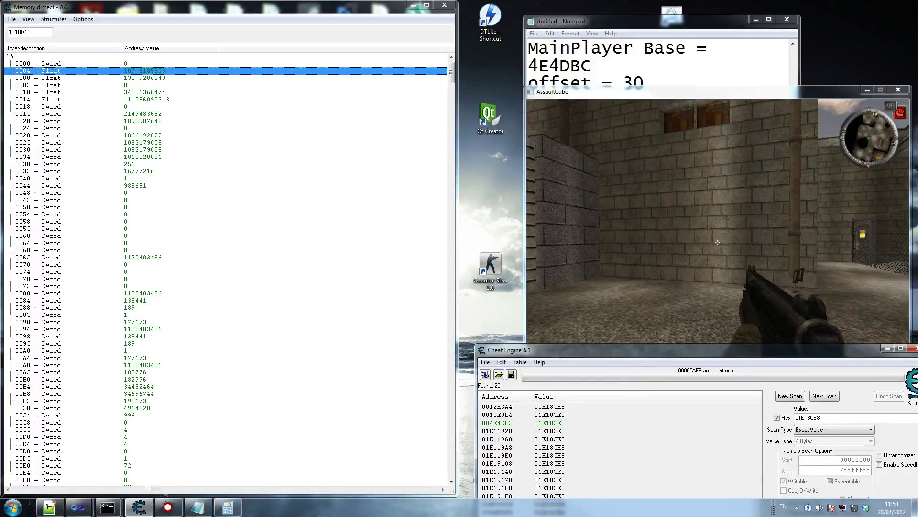
{"action": "left_click", "coordinate": [198, 507]}
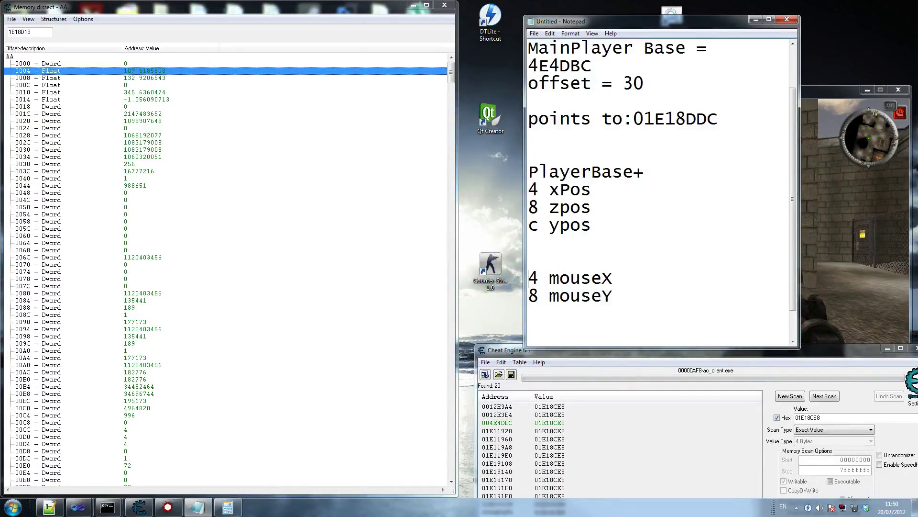
{"action": "key", "text": "shift+Right"}
{"action": "type", "text": "10"}
{"action": "key", "text": "Down"}
{"action": "key", "text": "Home"}
{"action": "key", "text": "shift+Right"}
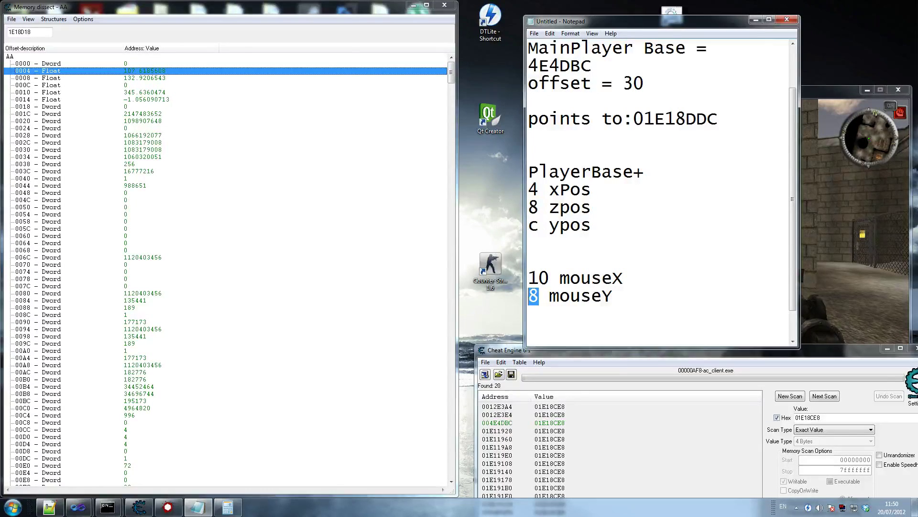
{"action": "type", "text": "14"}
Step: Set the float value at offset 0014 to 11.056090713 in Memory dissect
{"action": "left_click", "coordinate": [136, 99]}
{"action": "double_click", "coordinate": [137, 99]}
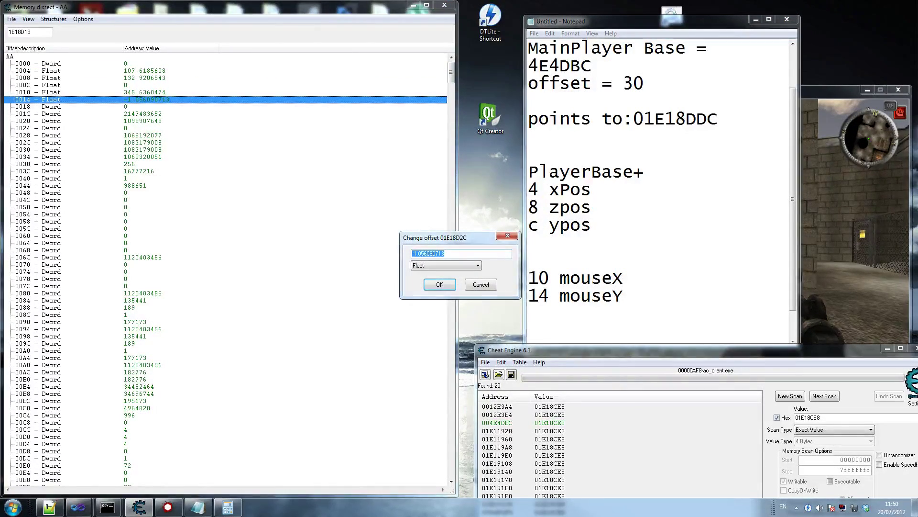
{"action": "left_click", "coordinate": [857, 191]}
{"action": "key", "text": "super"}
{"action": "left_click_drag", "start_coordinate": [416, 253], "coordinate": [409, 253]}
{"action": "type", "text": "11"}
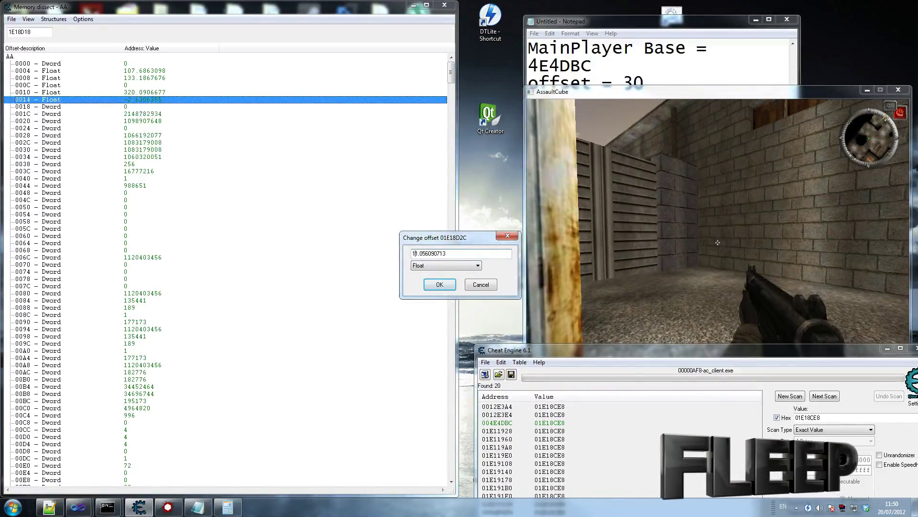
{"action": "key", "text": "Return"}
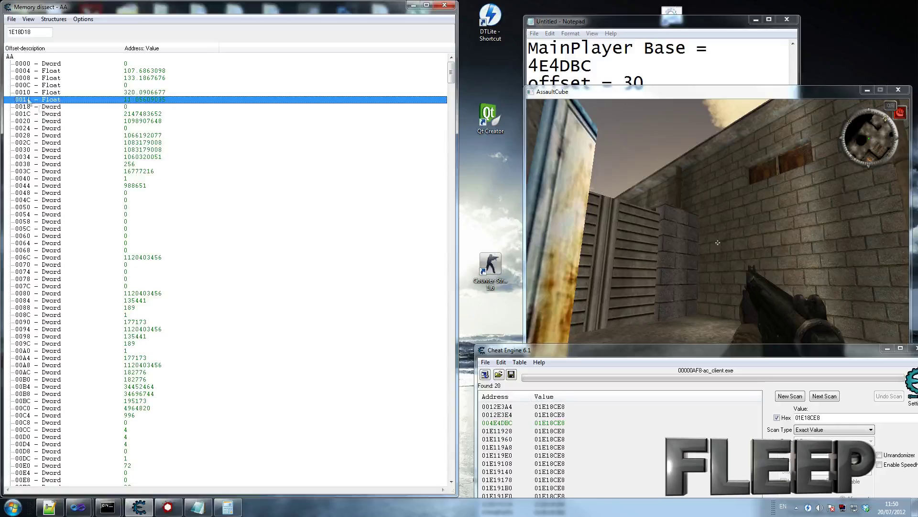
Step: Add the line "C4 HEALTH" below the mouseY entry in the Notepad notes
{"action": "left_click", "coordinate": [215, 506]}
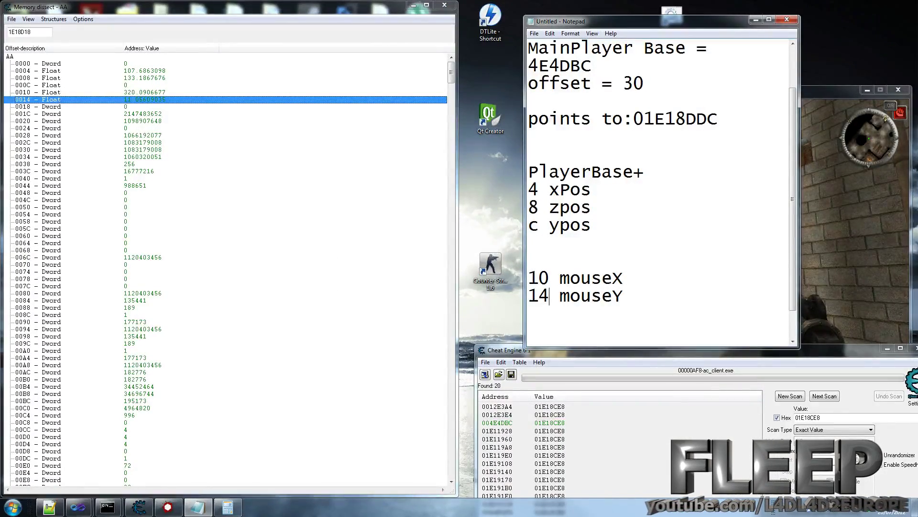
{"action": "key", "text": "Return"}
{"action": "key", "text": "Return"}
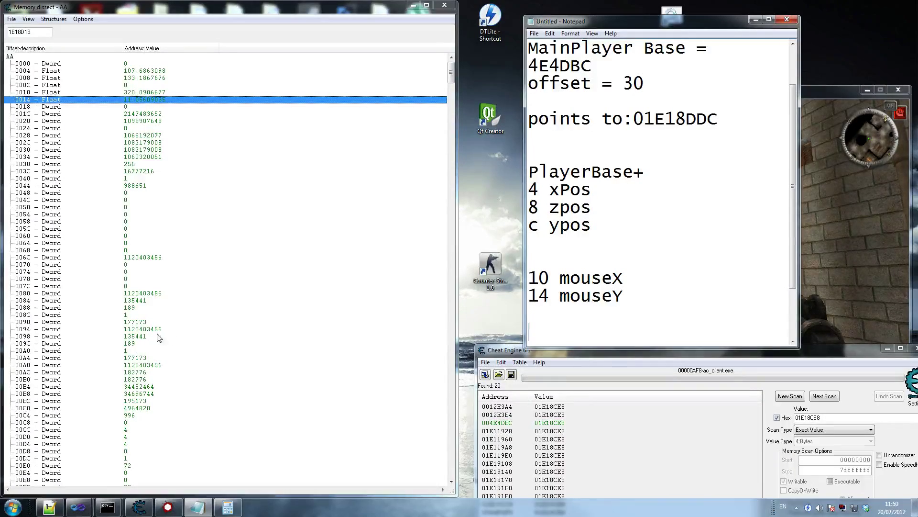
{"action": "type", "text": "c"}
{"action": "key", "text": "BackSpace"}
{"action": "type", "text": "C4 HEALTH"}
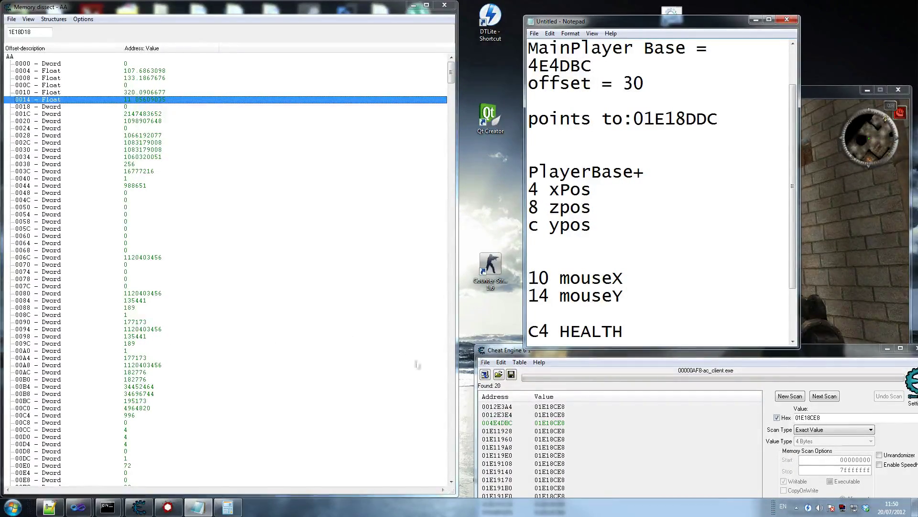
Step: Save the Notepad notes over the existing "Enemy 1 address" text file in the Files required C# Mem aimbot tutorial folder
{"action": "key", "text": "ctrl+s"}
{"action": "key", "text": "Escape"}
{"action": "scroll", "coordinate": [637, 337], "scroll_direction": "down", "scroll_amount": 1}
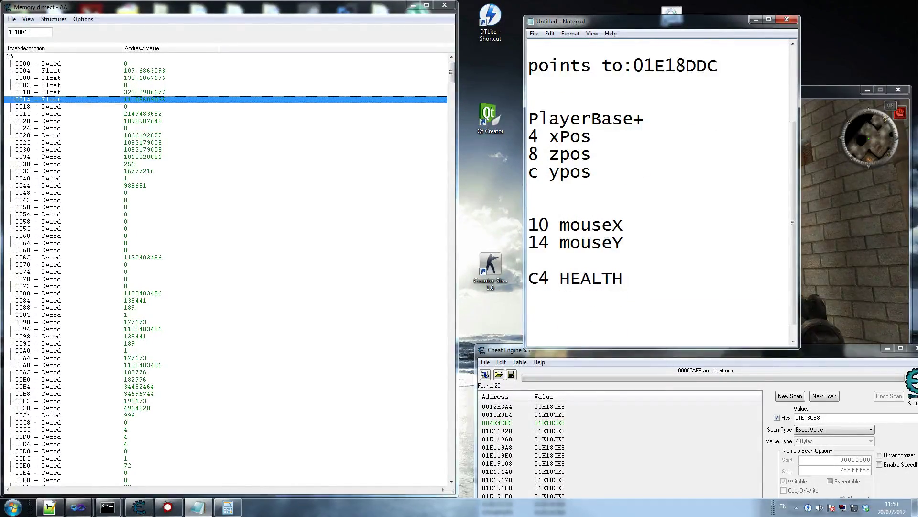
{"action": "key", "text": "ctrl+s"}
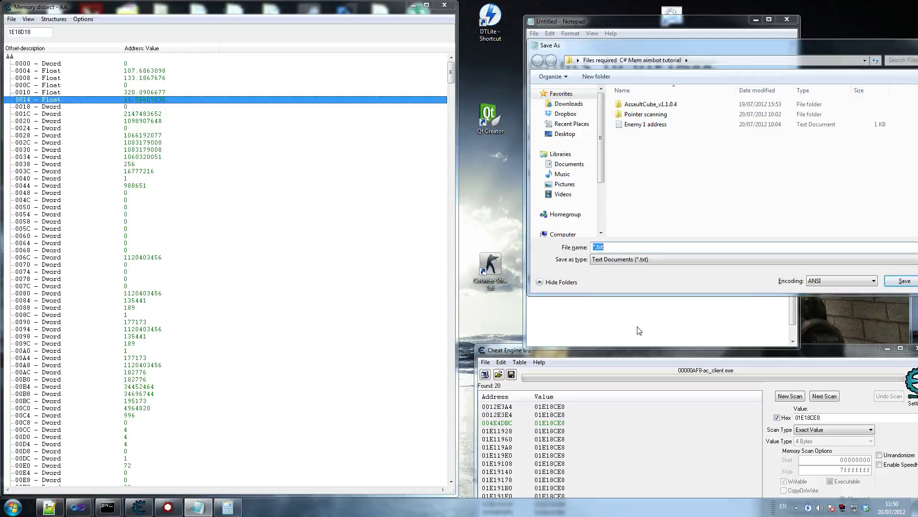
{"action": "left_click", "coordinate": [677, 126]}
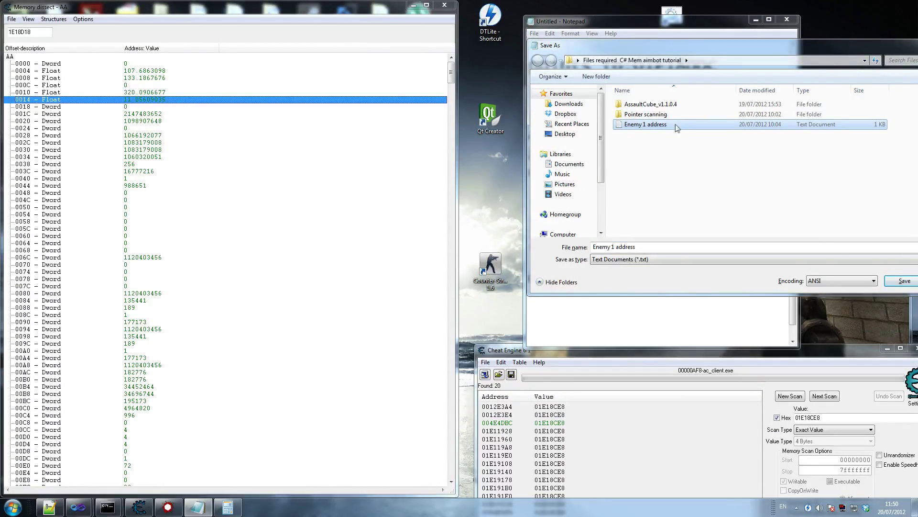
{"action": "left_click", "coordinate": [904, 281]}
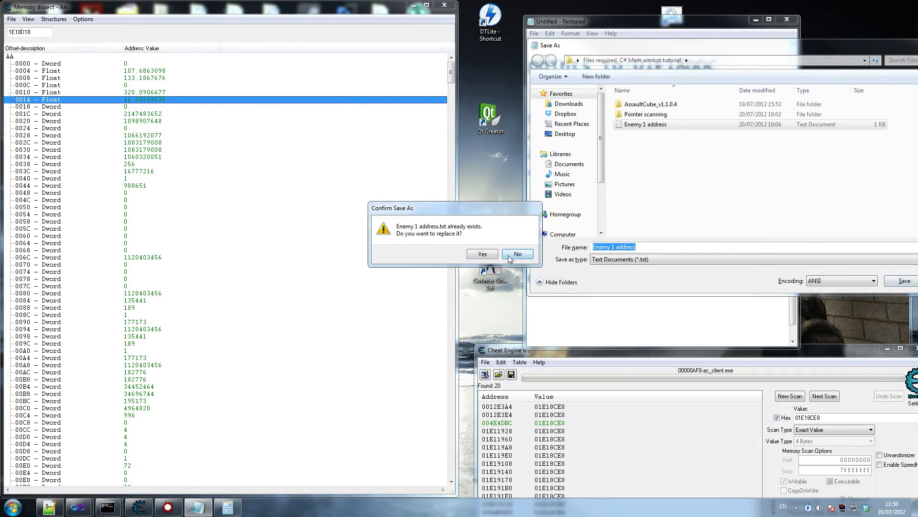
{"action": "left_click", "coordinate": [486, 254]}
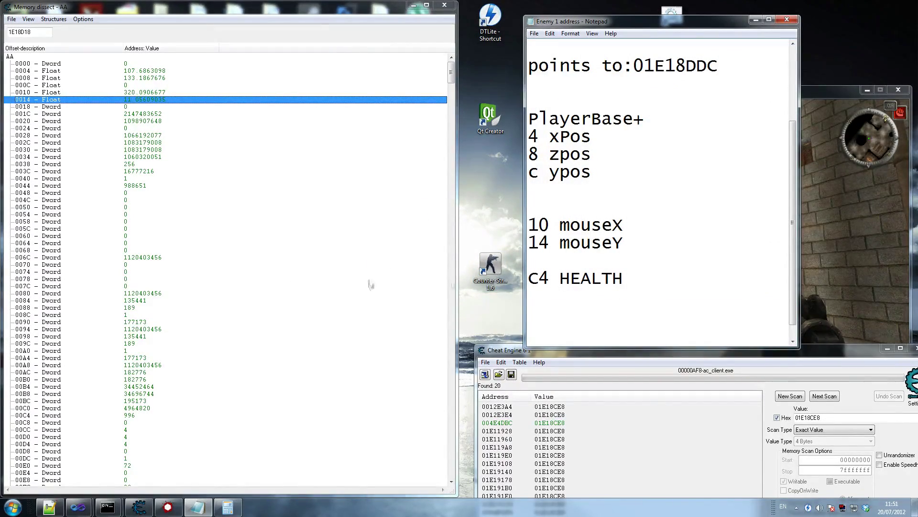
Step: Remove the extra blank line between the ypos and mouseX entries in the Notepad notes
{"action": "left_click", "coordinate": [134, 259]}
{"action": "scroll", "coordinate": [134, 267], "scroll_direction": "down", "scroll_amount": 7}
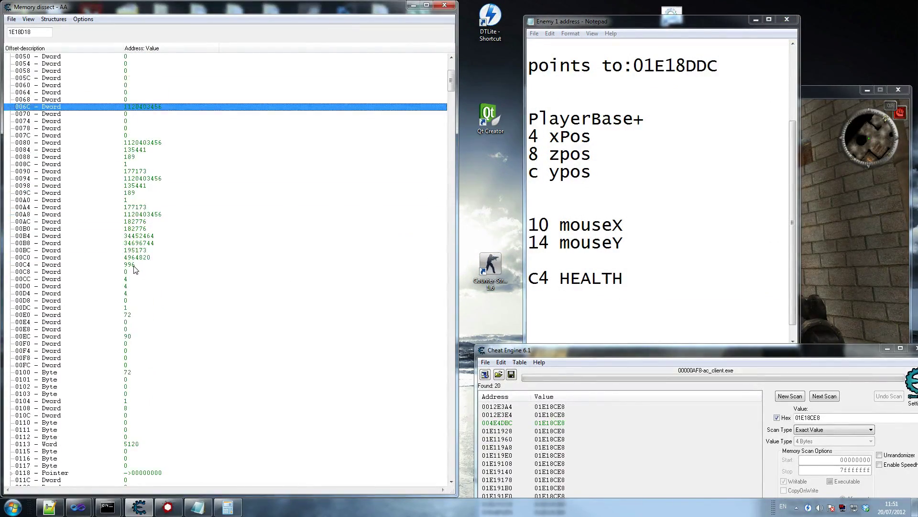
{"action": "scroll", "coordinate": [134, 266], "scroll_direction": "down", "scroll_amount": 6}
{"action": "left_click", "coordinate": [528, 190]}
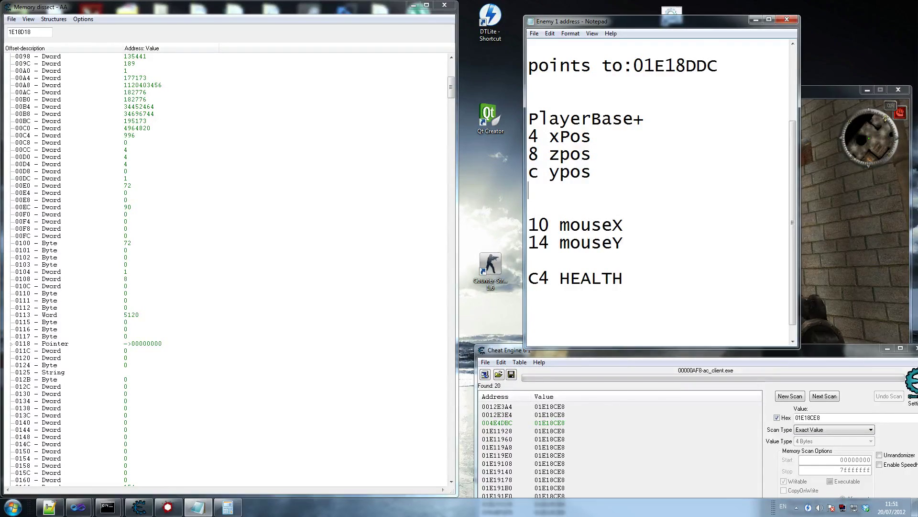
{"action": "left_click_drag", "start_coordinate": [732, 16], "coordinate": [732, 79]}
{"action": "scroll", "coordinate": [660, 220], "scroll_direction": "up", "scroll_amount": 1}
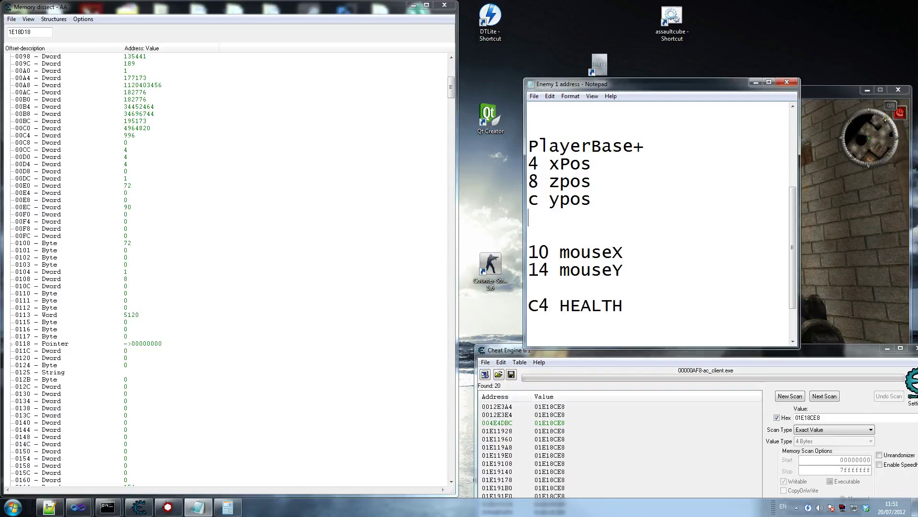
{"action": "key", "text": "BackSpace"}
{"action": "left_click_drag", "start_coordinate": [624, 253], "coordinate": [529, 235]}
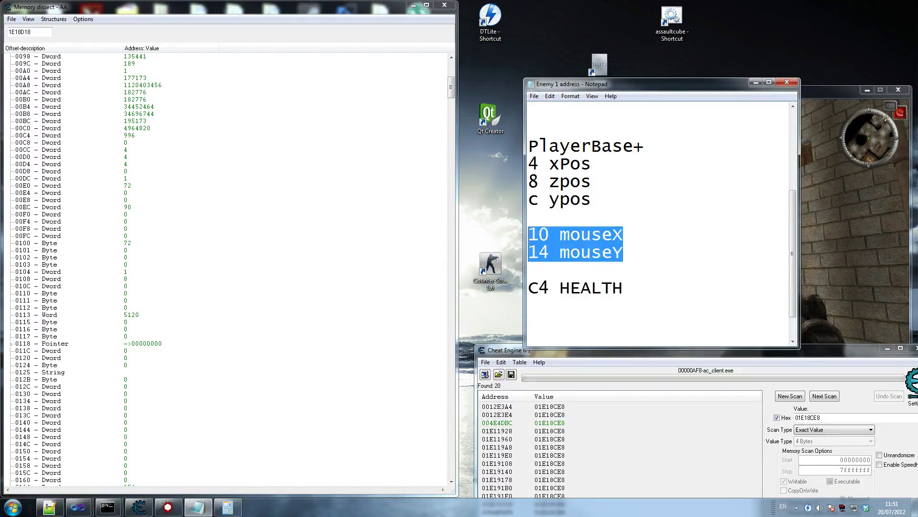
{"action": "key", "text": "End"}
Step: Move the Notepad and AssaultCube windows apart, then close the Memory dissect window
{"action": "key", "text": "alt+Tab"}
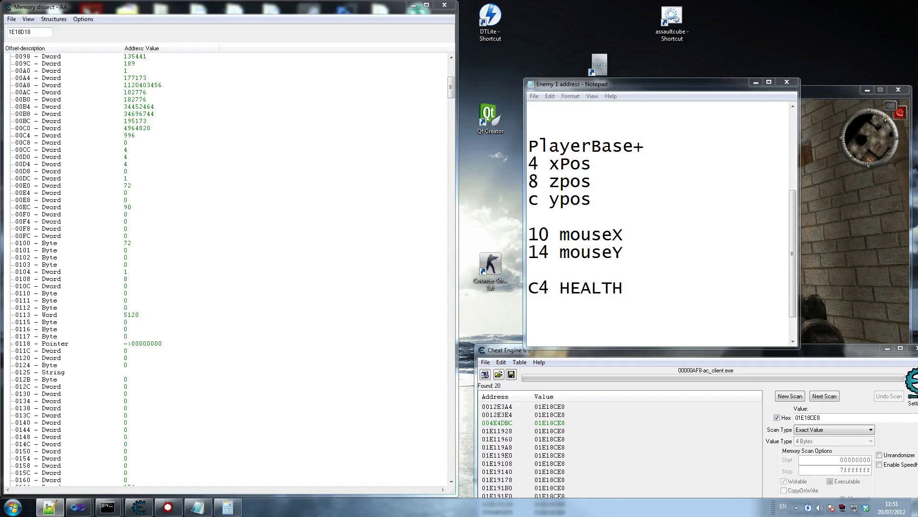
{"action": "left_click_drag", "start_coordinate": [708, 85], "coordinate": [330, 215]}
{"action": "left_click_drag", "start_coordinate": [708, 90], "coordinate": [652, 73]}
{"action": "key", "text": "super"}
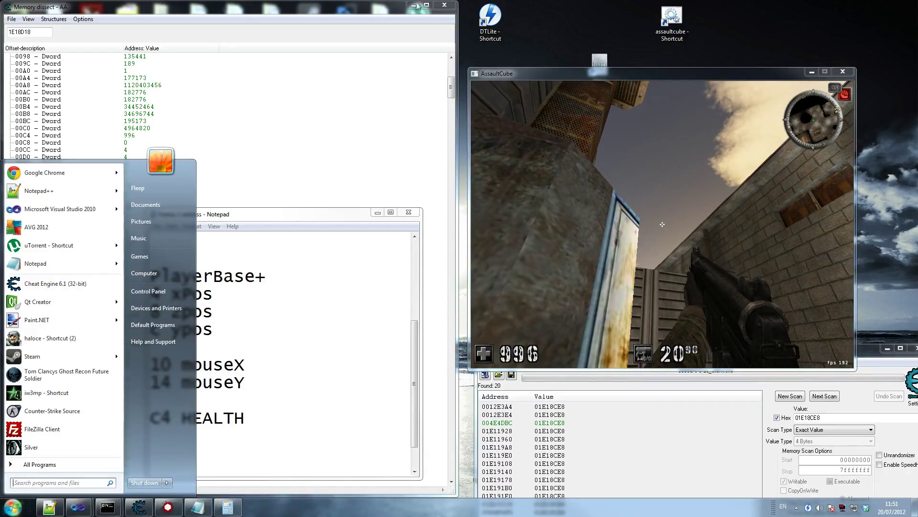
{"action": "left_click", "coordinate": [444, 5]}
{"action": "left_click", "coordinate": [445, 5]}
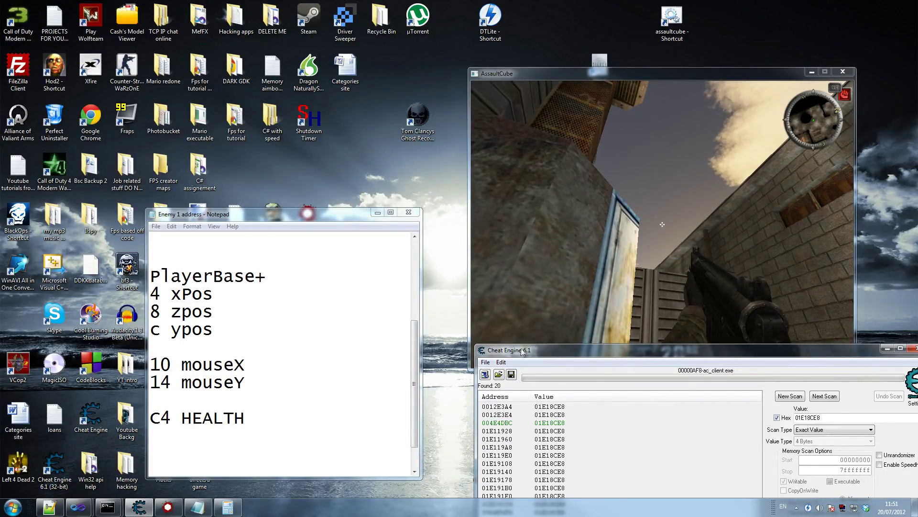
Step: Reposition and narrow the main Cheat Engine window, and close the running AssaultCube game
{"action": "left_click_drag", "start_coordinate": [549, 353], "coordinate": [123, 64]}
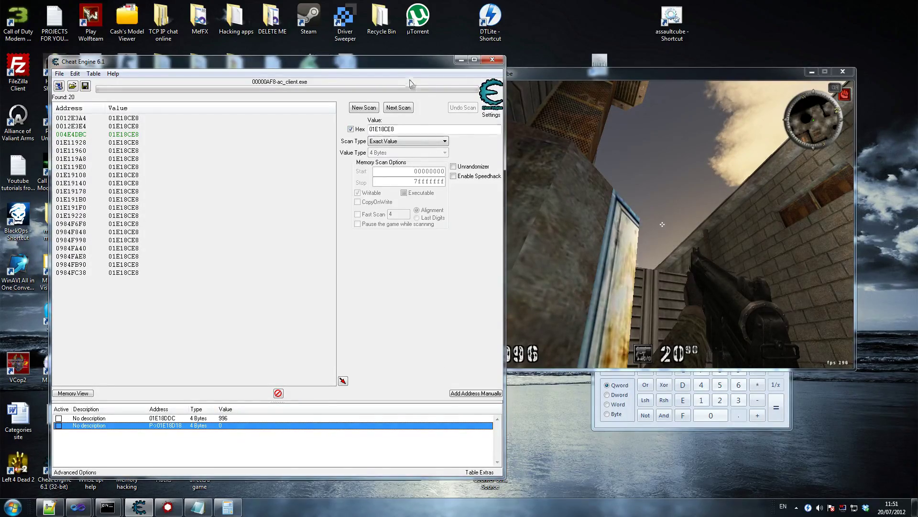
{"action": "left_click_drag", "start_coordinate": [385, 66], "coordinate": [359, 62]}
{"action": "left_click_drag", "start_coordinate": [480, 132], "coordinate": [432, 131]}
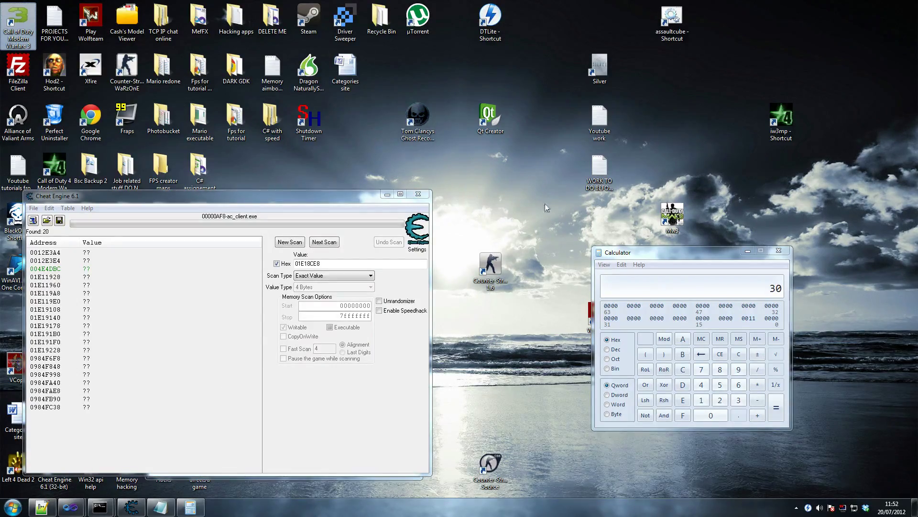
Step: Rearrange the Calculator, Notepad and Cheat Engine windows to free up space on the desktop
{"action": "left_click_drag", "start_coordinate": [636, 252], "coordinate": [597, 395]}
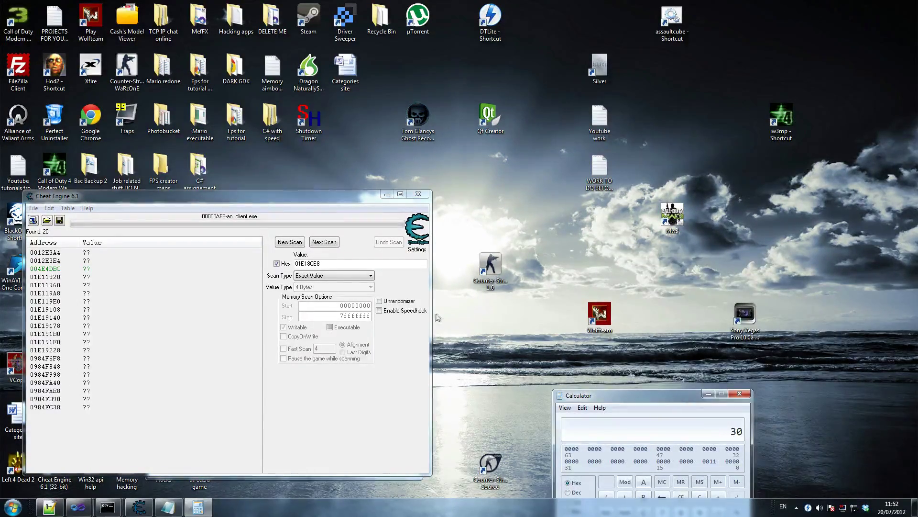
{"action": "left_click_drag", "start_coordinate": [432, 214], "coordinate": [337, 208]}
{"action": "left_click", "coordinate": [336, 208]}
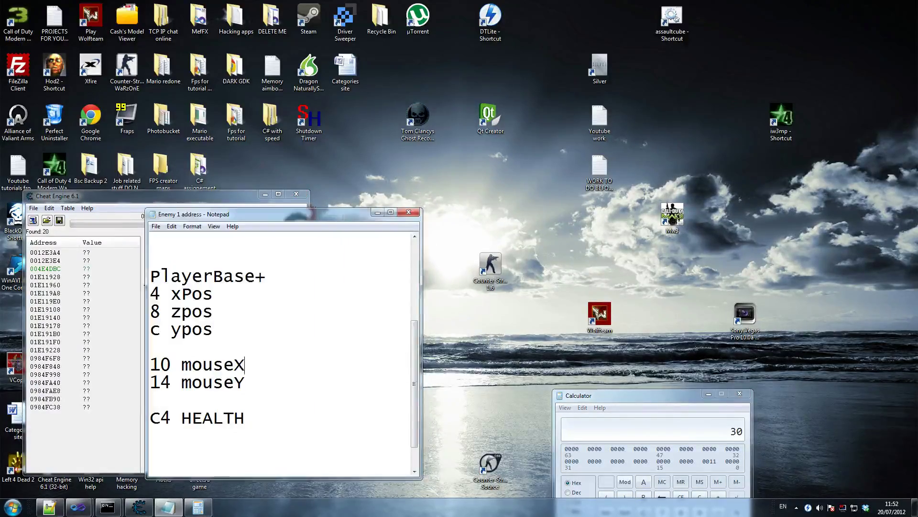
{"action": "left_click", "coordinate": [390, 211]}
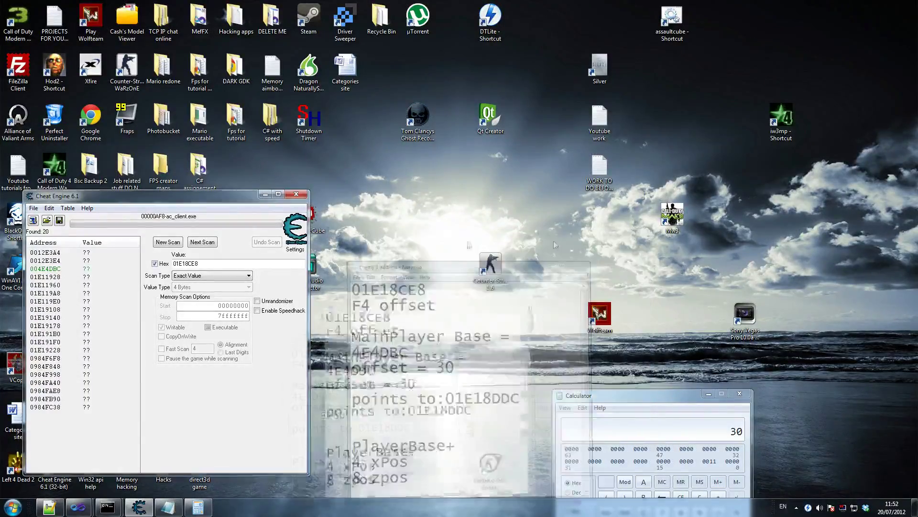
{"action": "left_click_drag", "start_coordinate": [217, 199], "coordinate": [360, 272]}
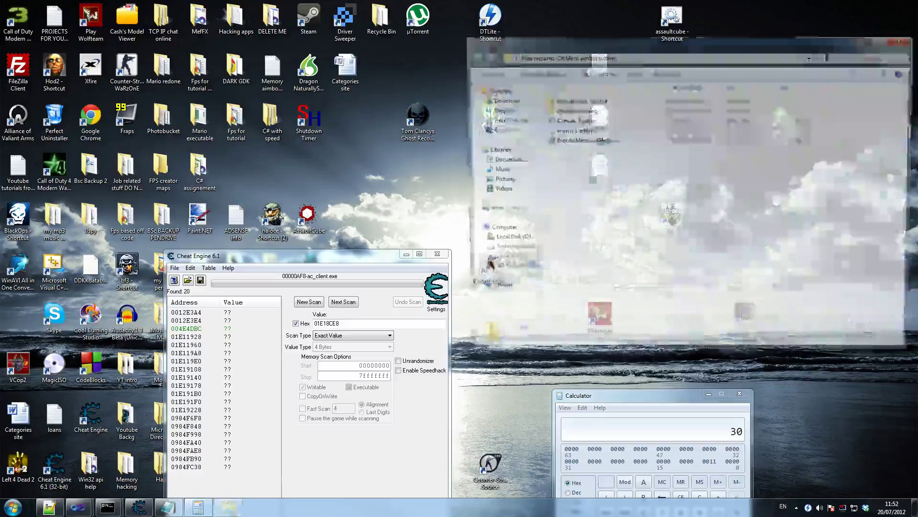
Step: Close the leftover console window and relaunch AssaultCube from its batch file in the AssaultCube_v1.1.0.4 folder
{"action": "double_click", "coordinate": [572, 100]}
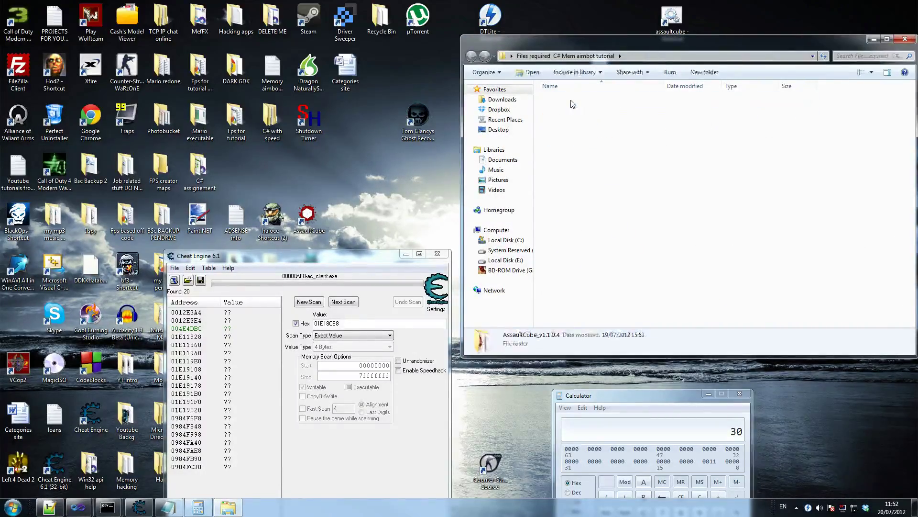
{"action": "right_click", "coordinate": [109, 507]}
{"action": "left_click", "coordinate": [95, 482]}
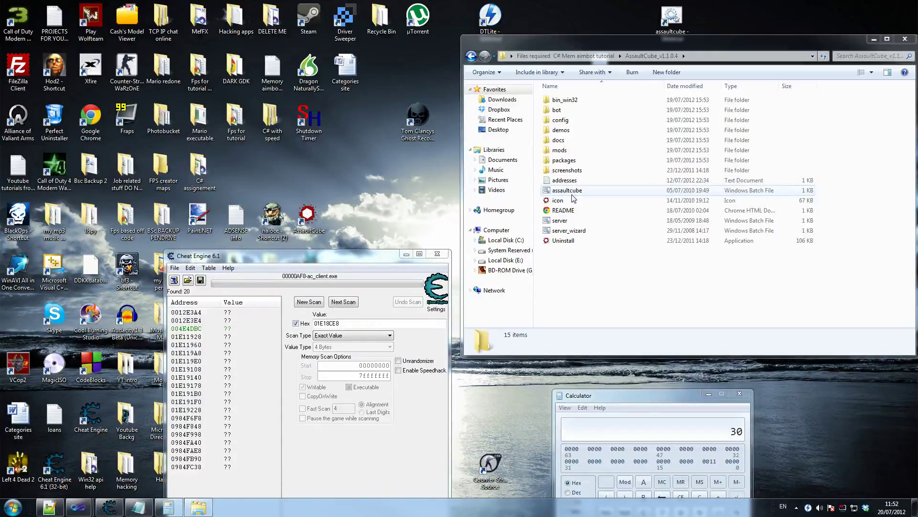
{"action": "double_click", "coordinate": [567, 190]}
{"action": "left_click", "coordinate": [905, 39]}
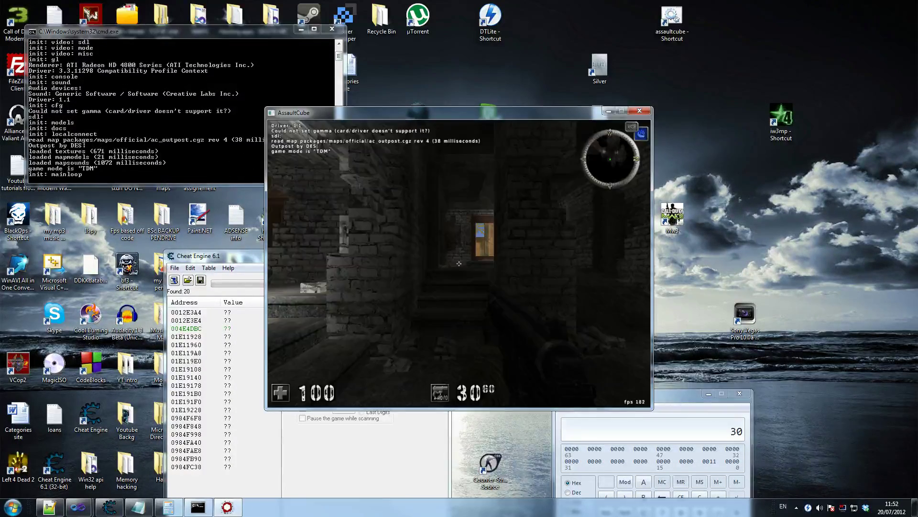
Step: Move the AssaultCube window clear of Cheat Engine and open the game's singleplayer menu
{"action": "key", "text": "super"}
{"action": "left_click_drag", "start_coordinate": [367, 117], "coordinate": [547, 78]}
{"action": "key", "text": "Escape"}
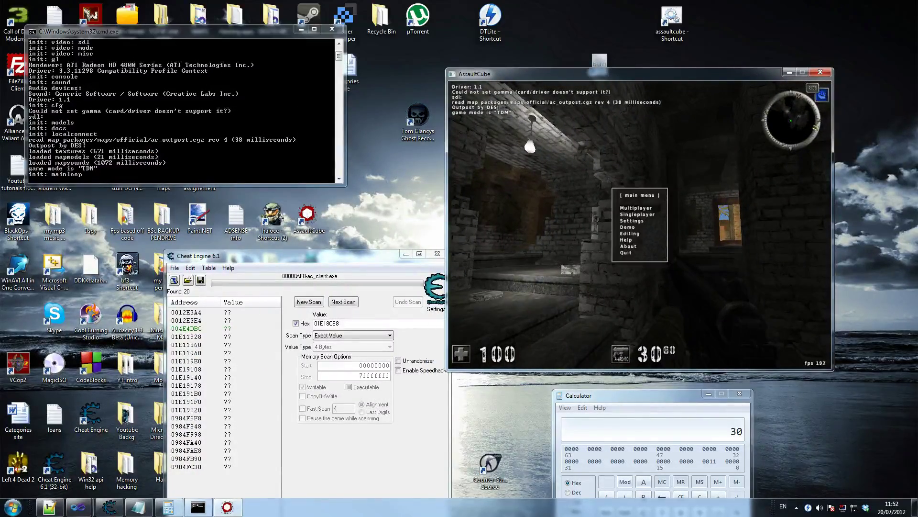
{"action": "key", "text": "Down"}
{"action": "key", "text": "Return"}
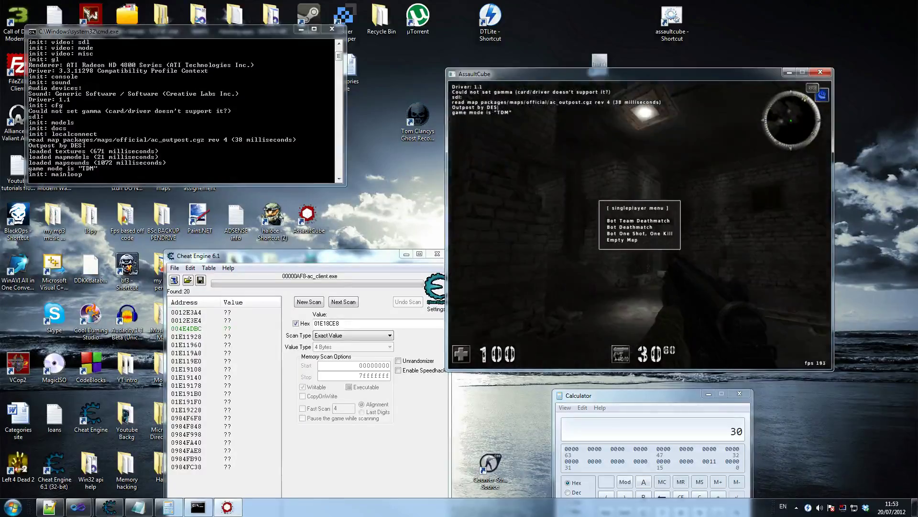
Step: Attach Cheat Engine to the new ac_client.exe process, keeping the current address list, and dock its window beside the game
{"action": "key", "text": "super"}
{"action": "left_click", "coordinate": [329, 261]}
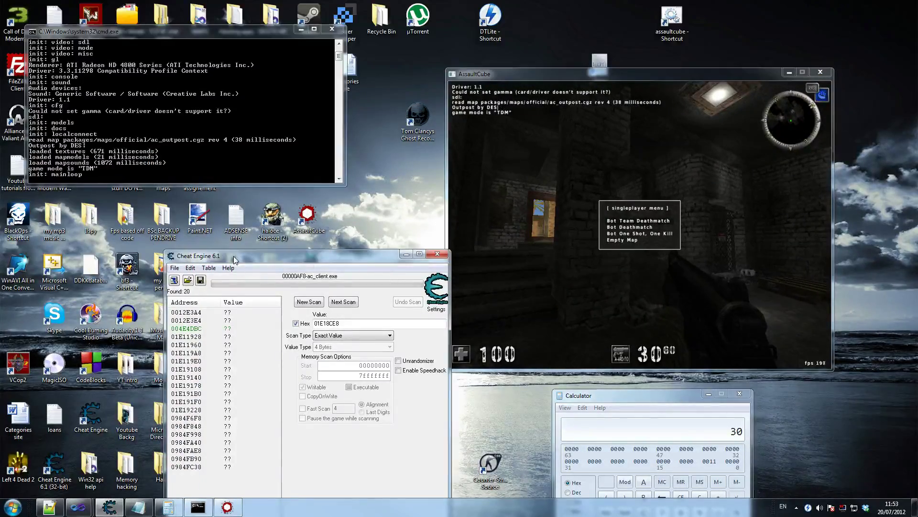
{"action": "left_click_drag", "start_coordinate": [330, 261], "coordinate": [296, 212]}
{"action": "left_click", "coordinate": [140, 231]}
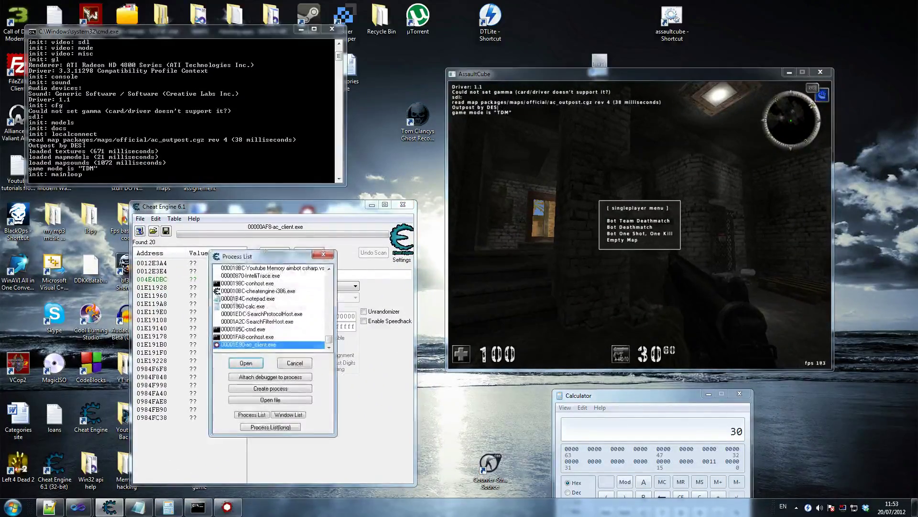
{"action": "double_click", "coordinate": [311, 235]}
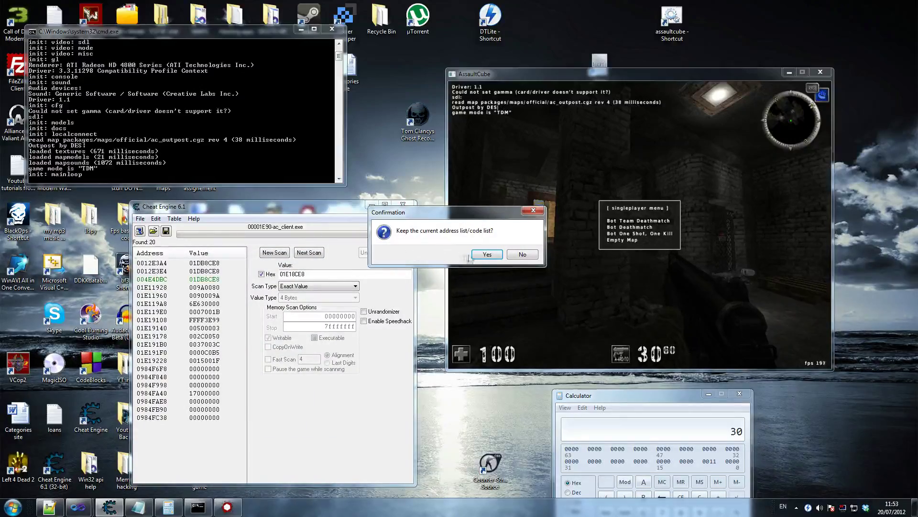
{"action": "left_click", "coordinate": [483, 259]}
{"action": "left_click_drag", "start_coordinate": [342, 211], "coordinate": [1, 120]}
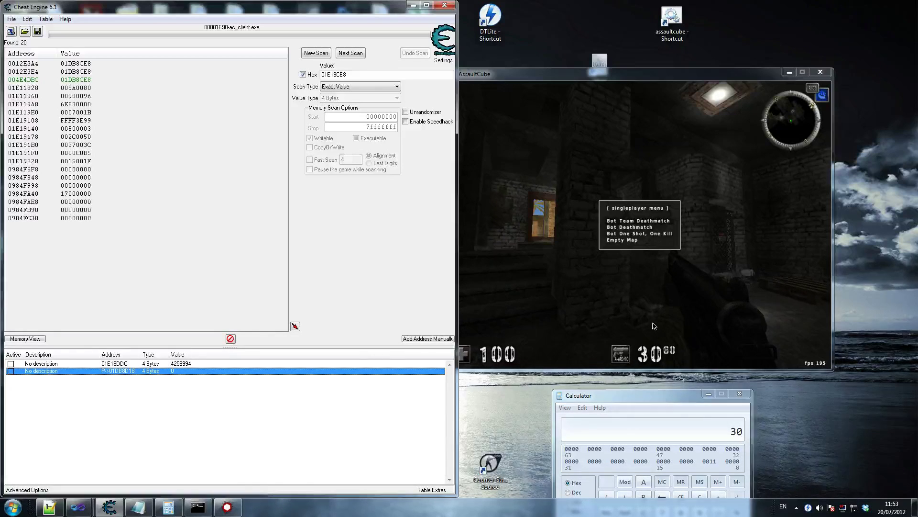
Step: Leave the singleplayer menu in AssaultCube and bring up the game's main menu
{"action": "left_click", "coordinate": [580, 315]}
{"action": "key", "text": "Escape"}
{"action": "key", "text": "Escape"}
{"action": "key", "text": "Escape"}
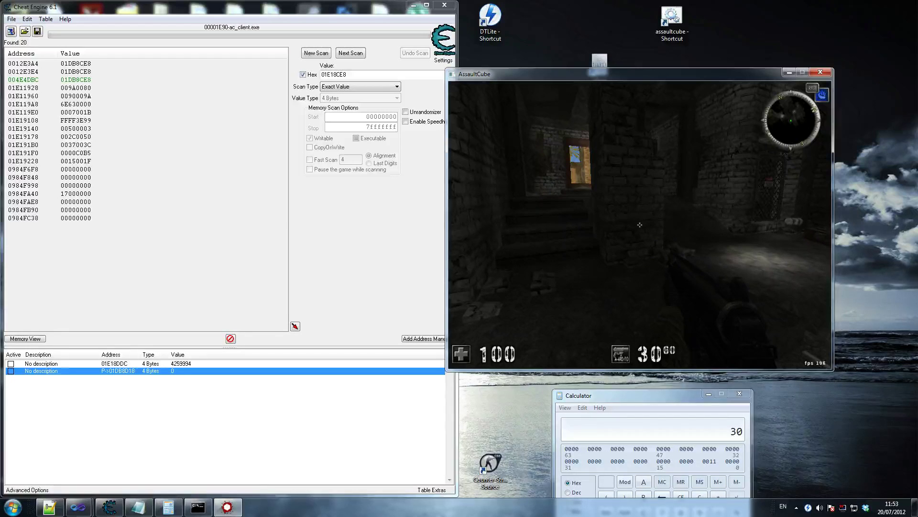
{"action": "key", "text": "Escape"}
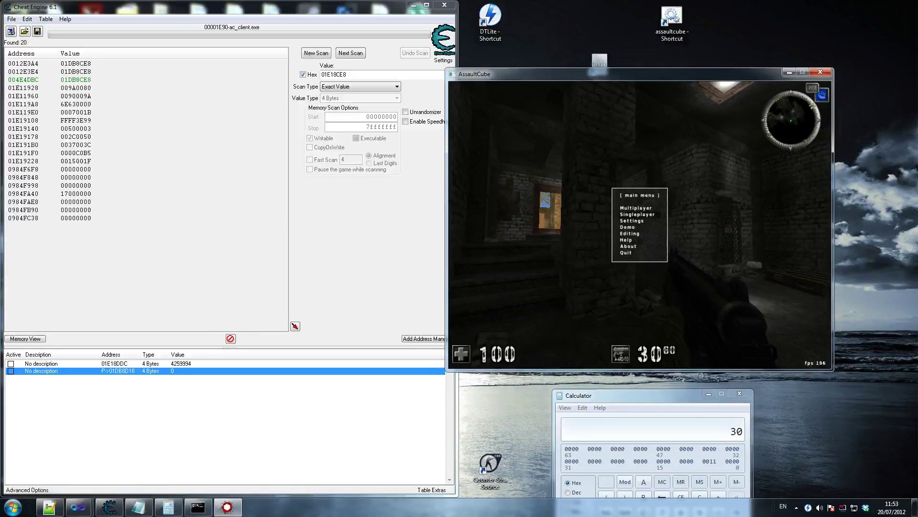
Step: Set the offset of the 4E4DBC pointer entry in Cheat Engine's address list to F4
{"action": "key", "text": "super"}
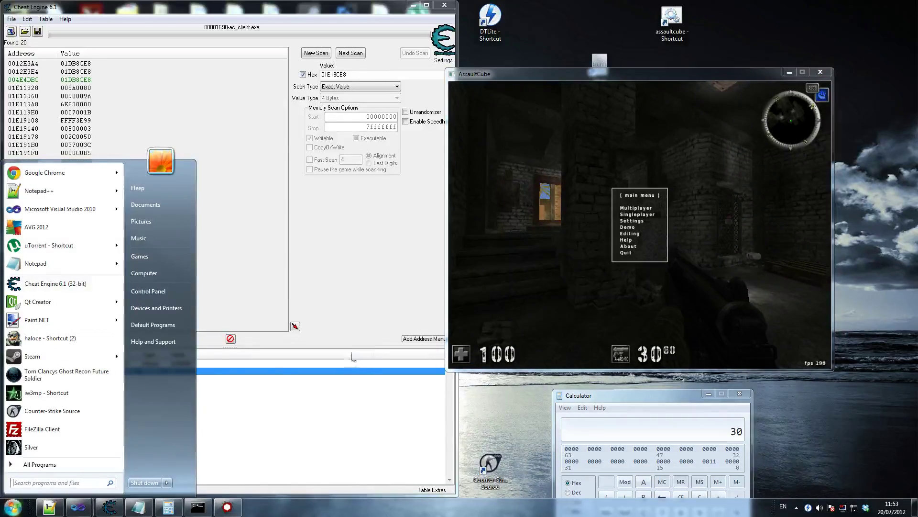
{"action": "left_click", "coordinate": [127, 375]}
{"action": "double_click", "coordinate": [157, 374]}
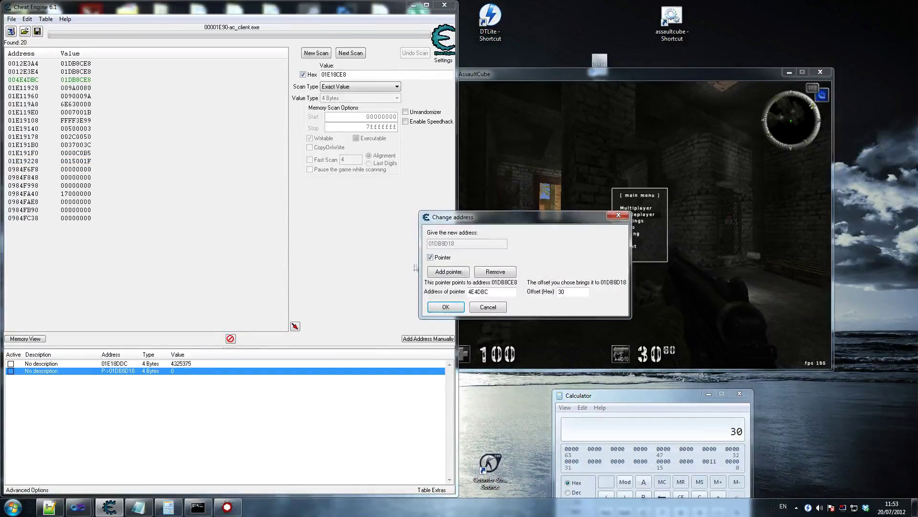
{"action": "type", "text": "f"}
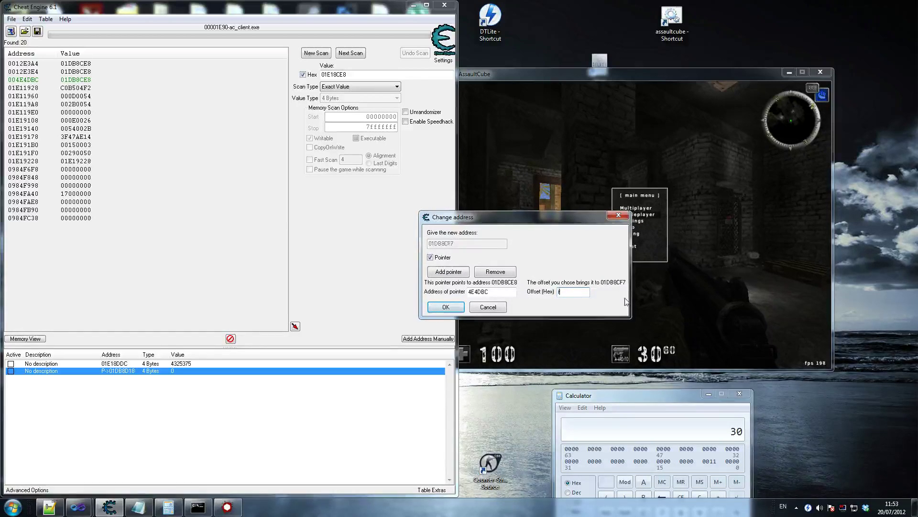
{"action": "key", "text": "BackSpace"}
{"action": "type", "text": "F"}
{"action": "key", "text": "Return"}
Step: Set the health pointer entry's value to 111 in Cheat Engine's address list
{"action": "double_click", "coordinate": [177, 372]}
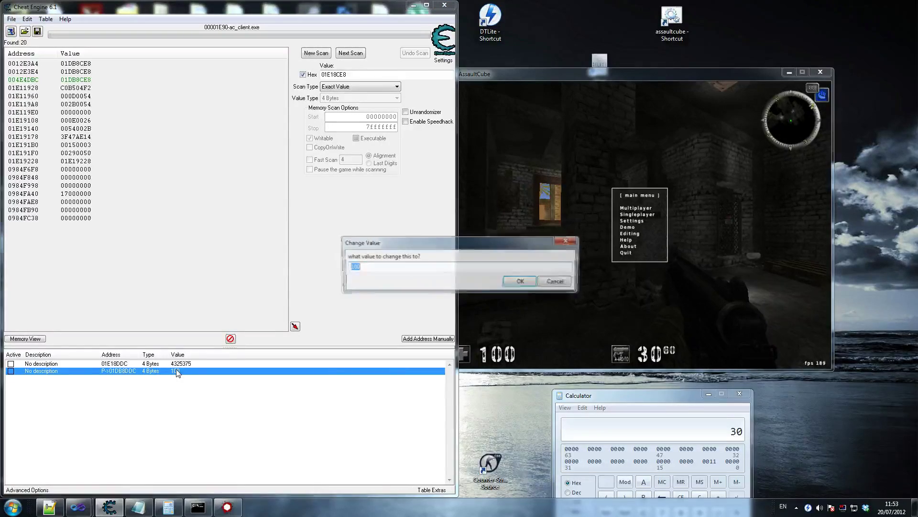
{"action": "type", "text": "111"}
{"action": "left_click", "coordinate": [534, 284]}
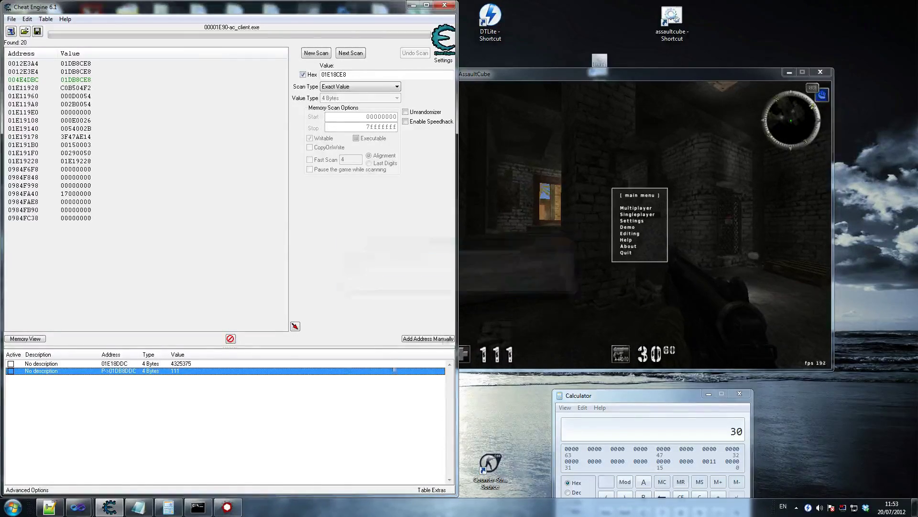
{"action": "double_click", "coordinate": [177, 371]}
{"action": "key", "text": "Escape"}
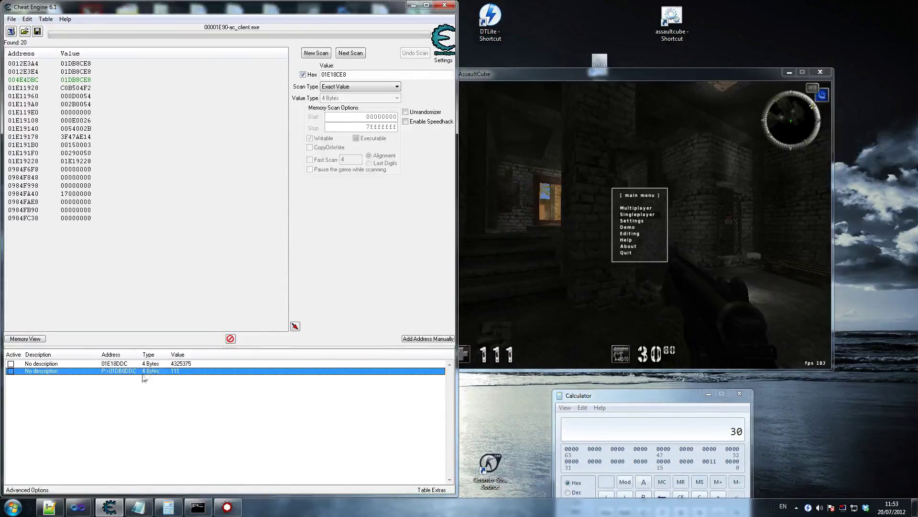
Step: Set the offset of the 4E4DBC pointer entry in the address list to 30
{"action": "double_click", "coordinate": [122, 371]}
{"action": "type", "text": "30"}
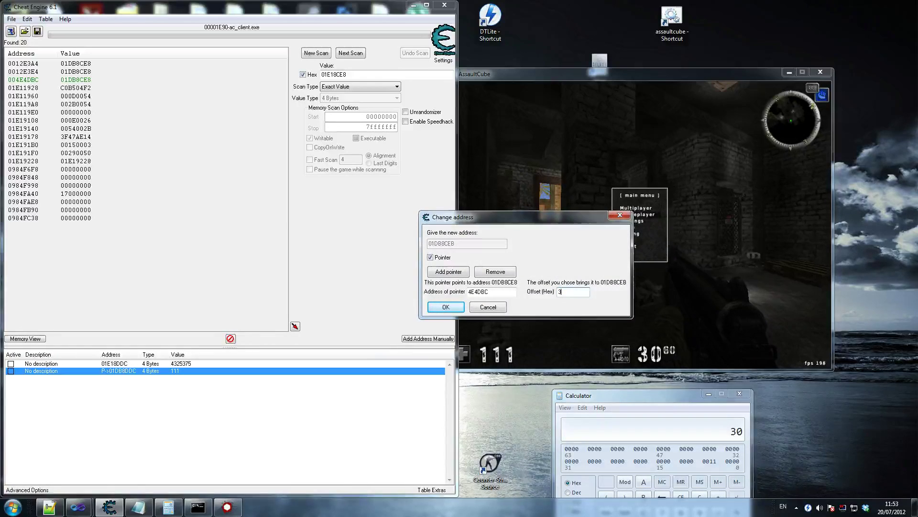
{"action": "left_click", "coordinate": [446, 307]}
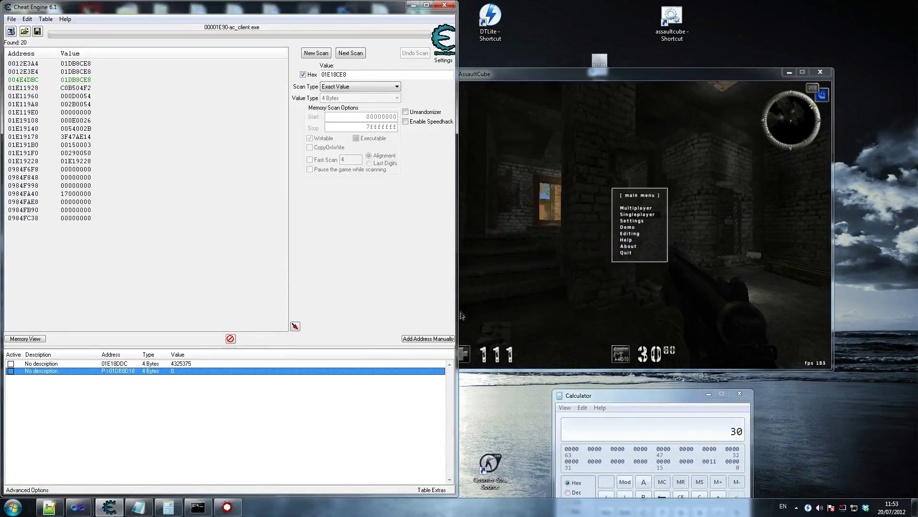
{"action": "left_click", "coordinate": [697, 294]}
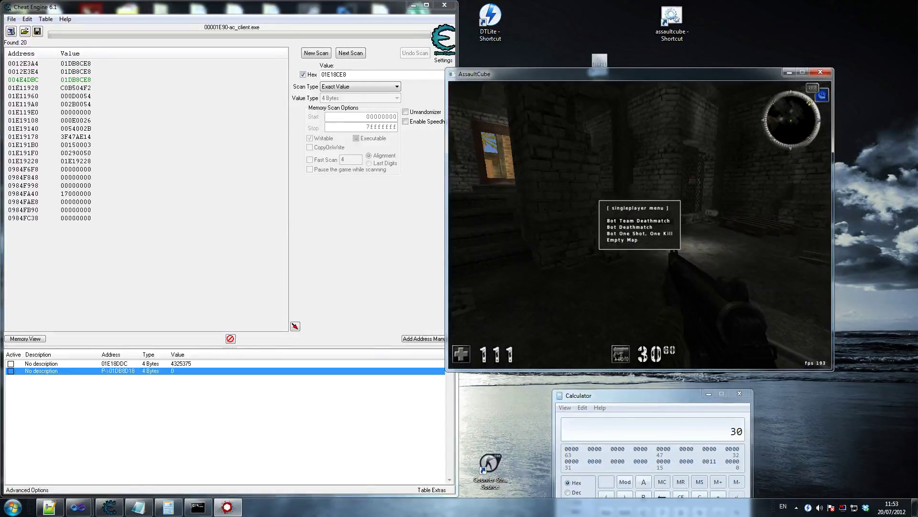
{"action": "key", "text": "Return"}
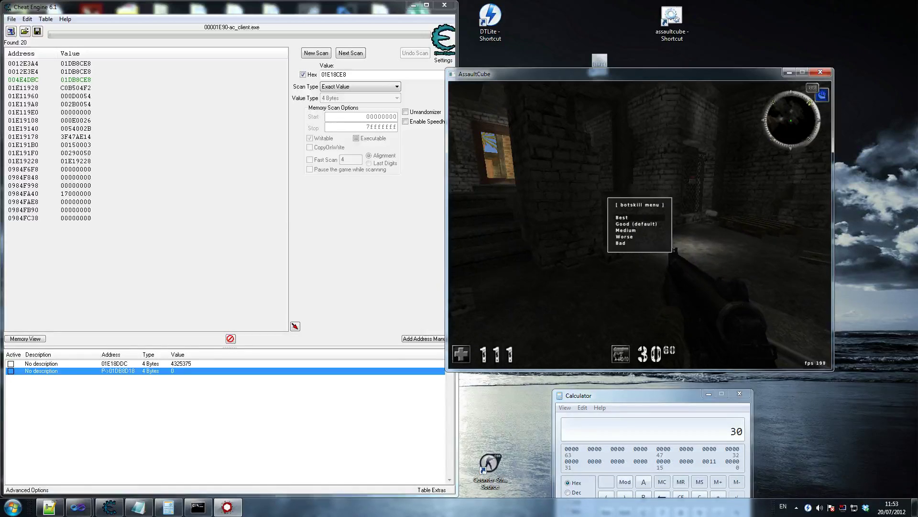
{"action": "key", "text": "Up"}
{"action": "key", "text": "Return"}
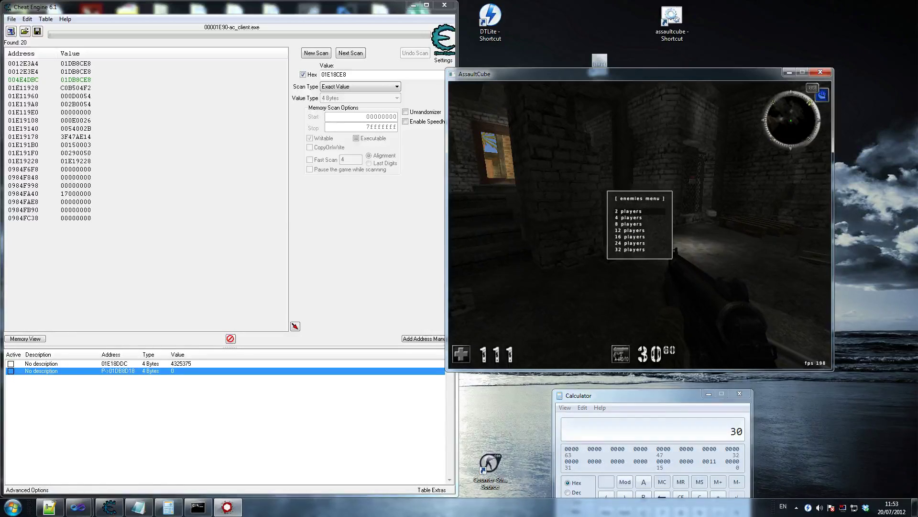
{"action": "key", "text": "Escape"}
{"action": "key", "text": "Escape"}
{"action": "key", "text": "Escape"}
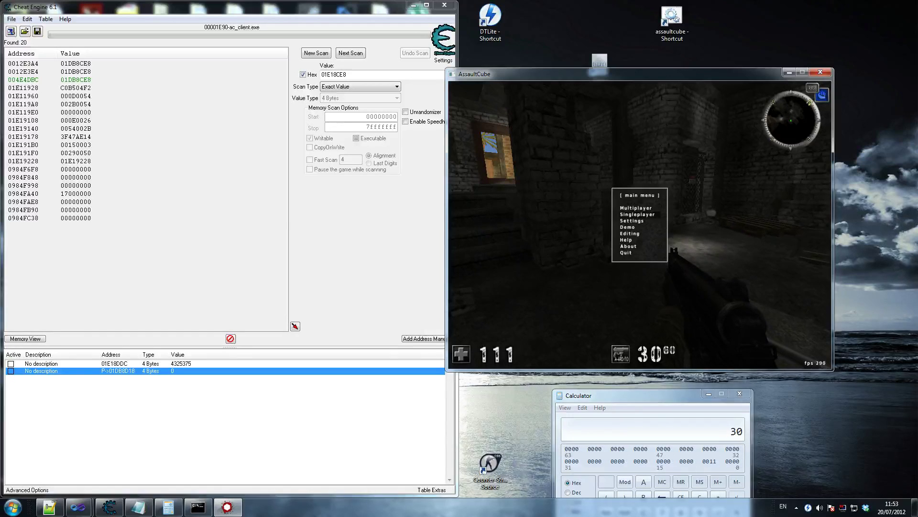
Step: Start a singleplayer bot match in AssaultCube with Bad bot skill and 2 players on the ac_douze map
{"action": "key", "text": "Return"}
{"action": "key", "text": "Return"}
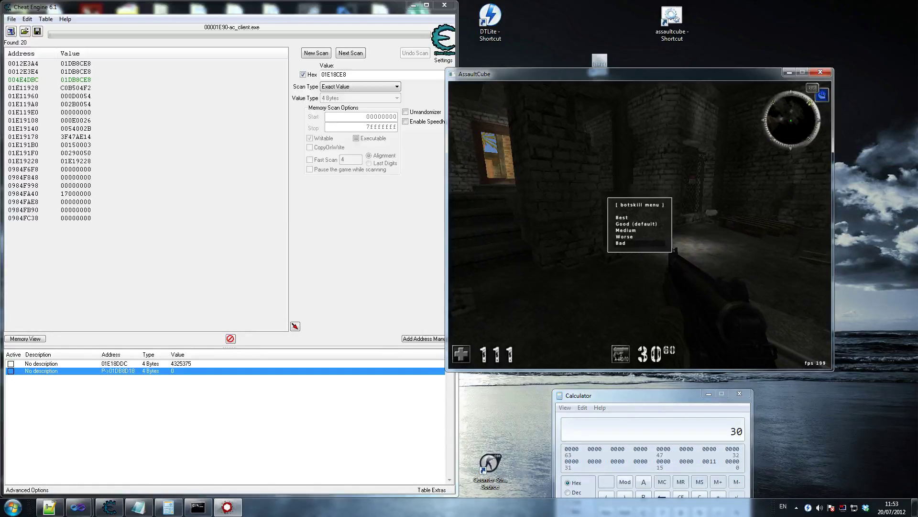
{"action": "key", "text": "Return"}
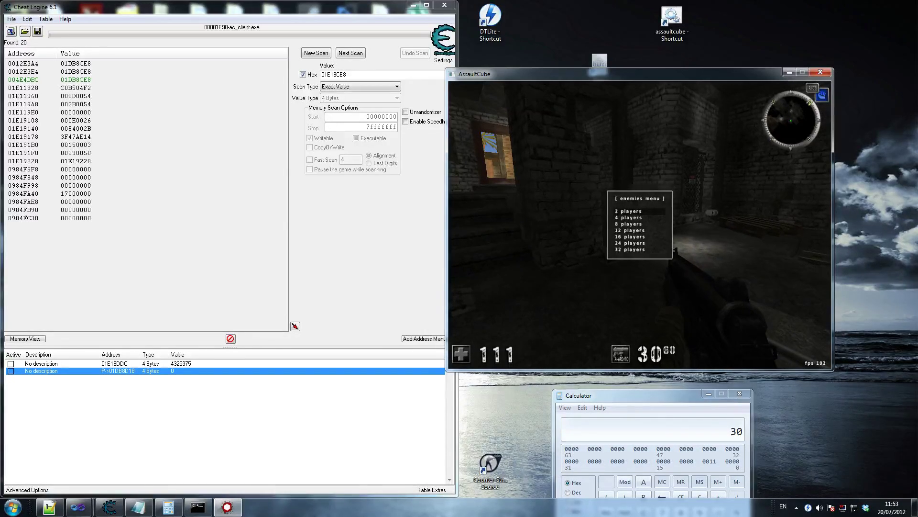
{"action": "key", "text": "Return"}
{"action": "key", "text": "Down"}
{"action": "key", "text": "Down"}
{"action": "key", "text": "Down"}
{"action": "key", "text": "Down"}
{"action": "key", "text": "Down"}
{"action": "key", "text": "Down"}
{"action": "key", "text": "Down"}
{"action": "key", "text": "Down"}
{"action": "key", "text": "Down"}
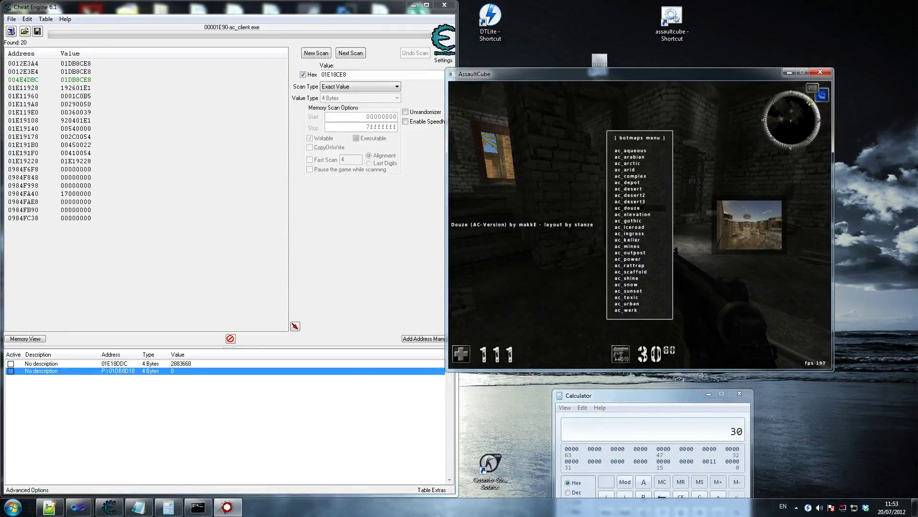
{"action": "key", "text": "Return"}
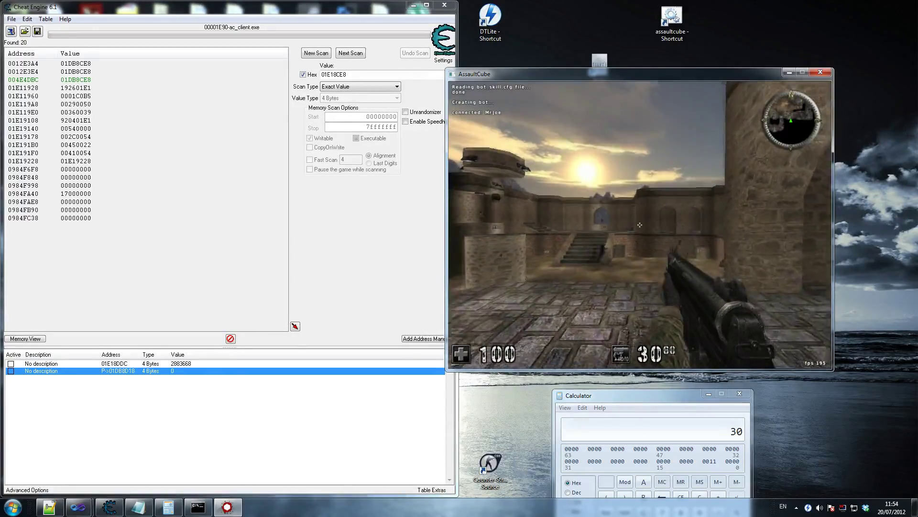
Step: Run a new exact-value first scan in Cheat Engine for the decimal 4-byte value 100
{"action": "key", "text": "super"}
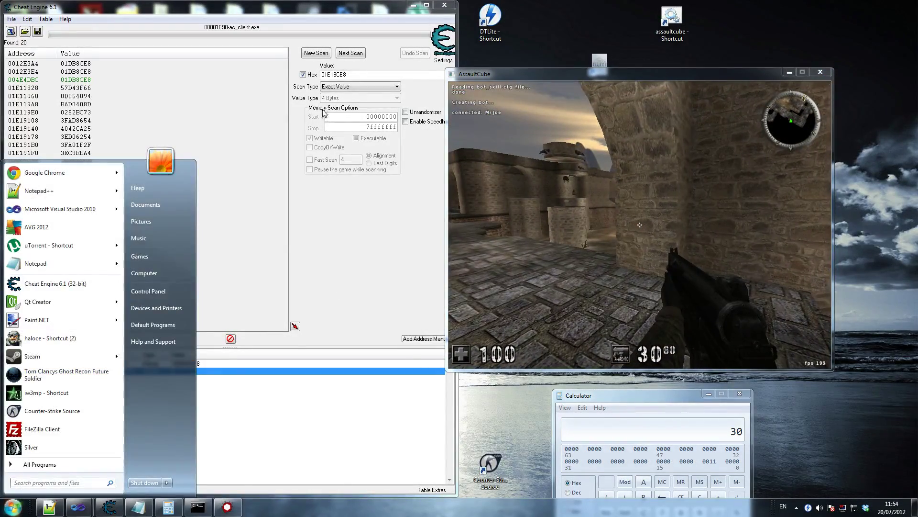
{"action": "left_click", "coordinate": [302, 74]}
{"action": "double_click", "coordinate": [335, 74]}
{"action": "type", "text": "100"}
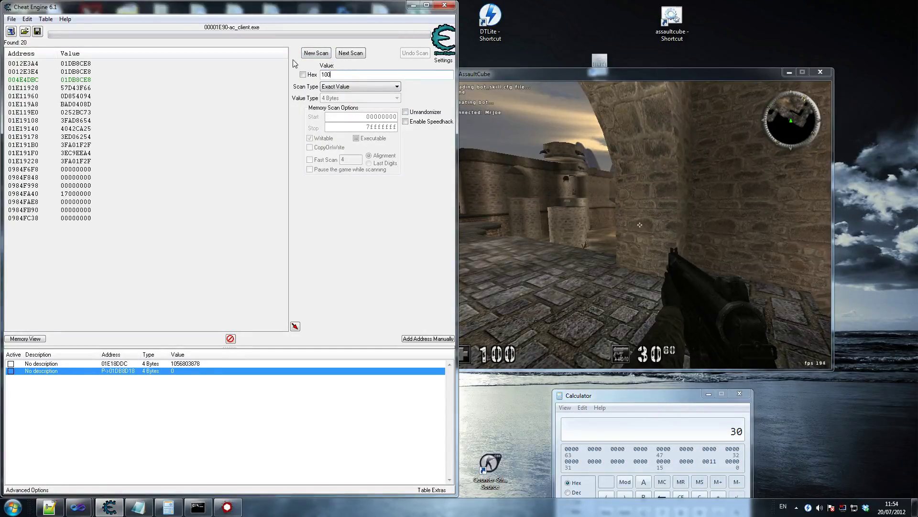
{"action": "left_click", "coordinate": [315, 52]}
{"action": "left_click", "coordinate": [315, 53]}
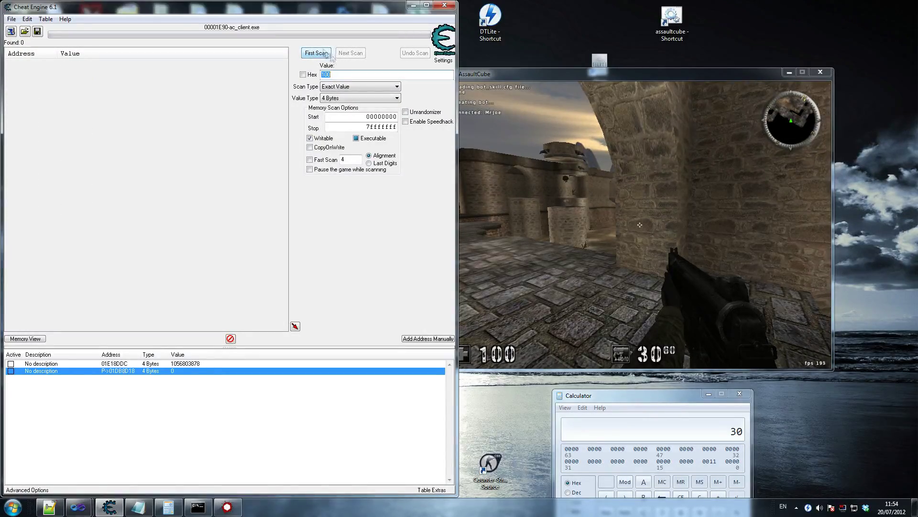
Step: Shoot the enemy bot in the AssaultCube match to lower its health
{"action": "left_click", "coordinate": [585, 195]}
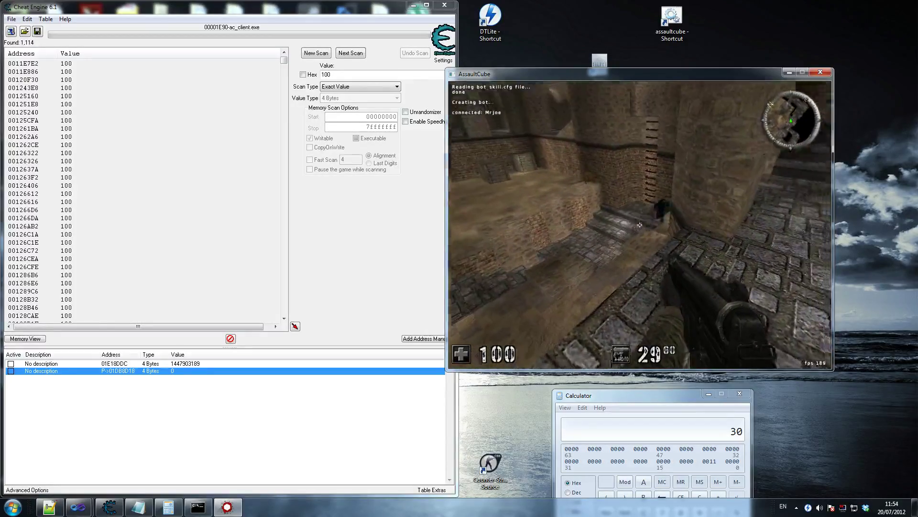
{"action": "left_click", "coordinate": [640, 225]}
{"action": "left_click", "coordinate": [640, 225]}
{"action": "left_click", "coordinate": [640, 225]}
{"action": "left_click", "coordinate": [640, 225]}
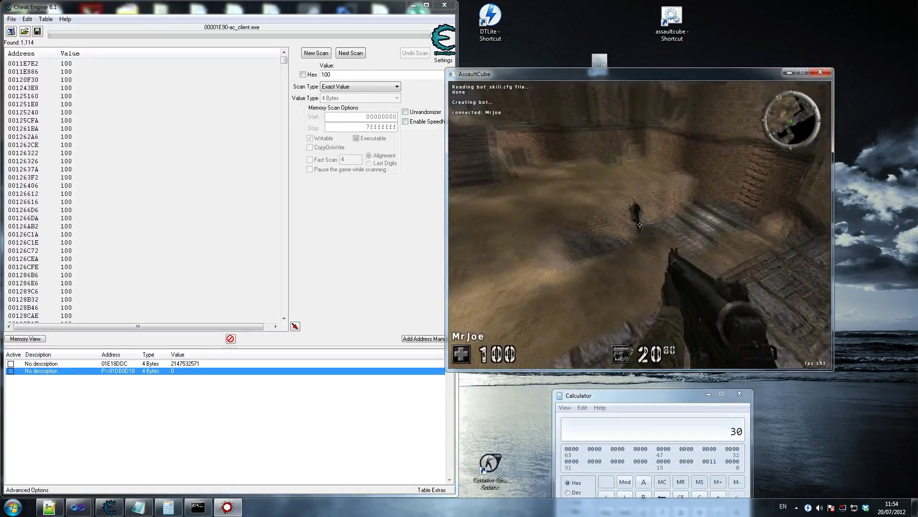
{"action": "left_click", "coordinate": [640, 225]}
Step: Narrow the Cheat Engine scan results to addresses with a decreased value
{"action": "key", "text": "super"}
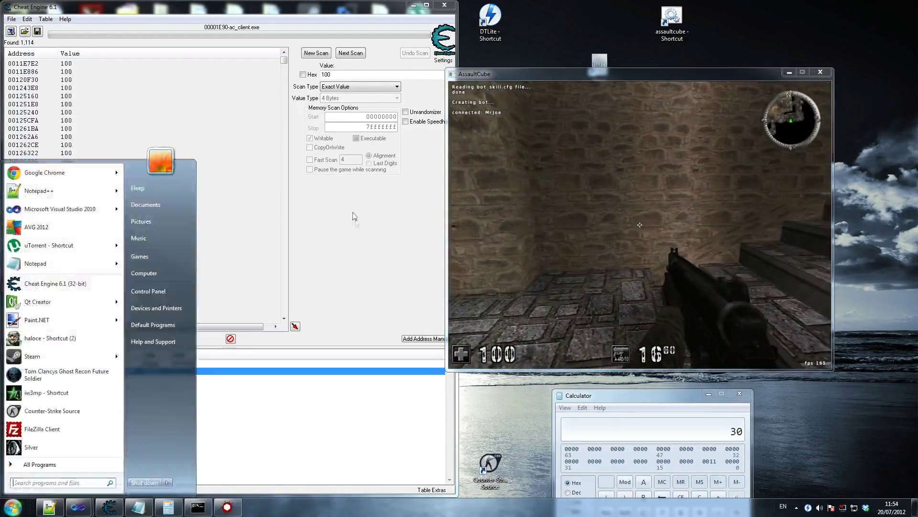
{"action": "left_click", "coordinate": [348, 75]}
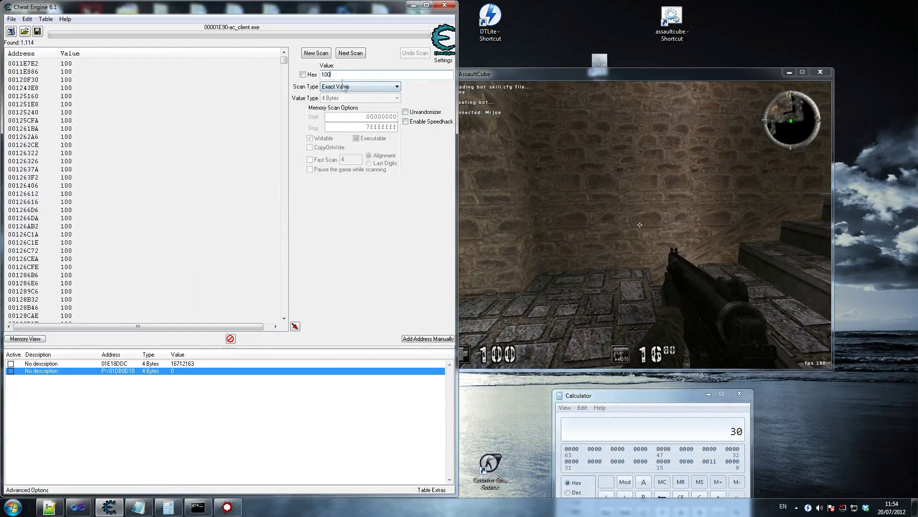
{"action": "left_click", "coordinate": [344, 88]}
{"action": "left_click", "coordinate": [352, 131]}
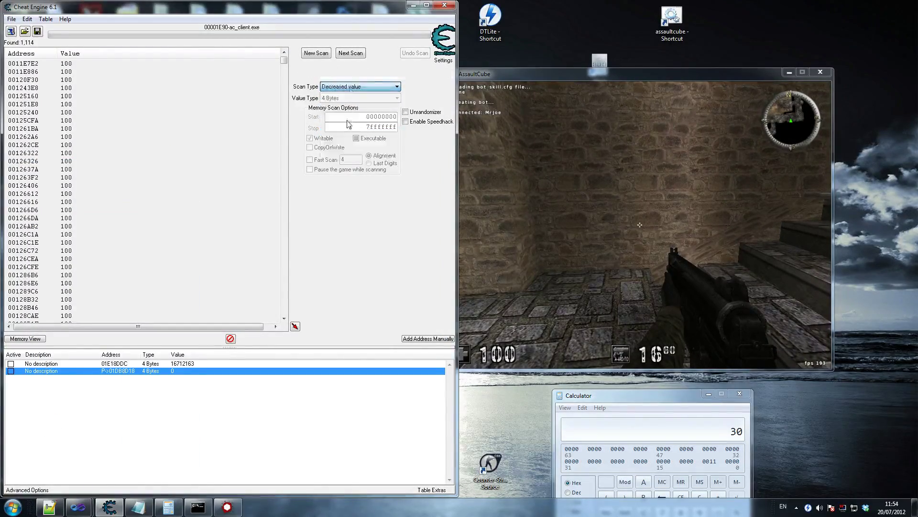
{"action": "left_click", "coordinate": [351, 53]}
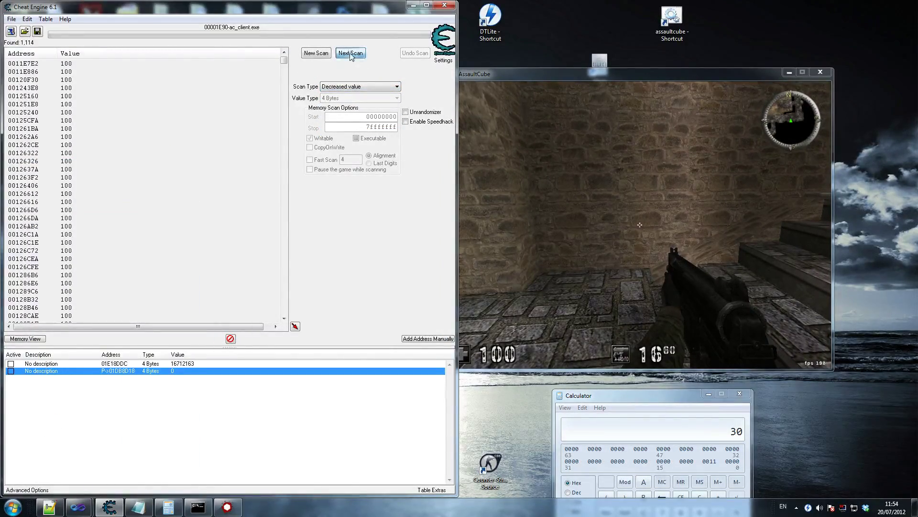
Step: Frag the enemy bot in AssaultCube, and add its health address 0BE49D0C from the scan results to Cheat Engine's address list
{"action": "left_click", "coordinate": [624, 202]}
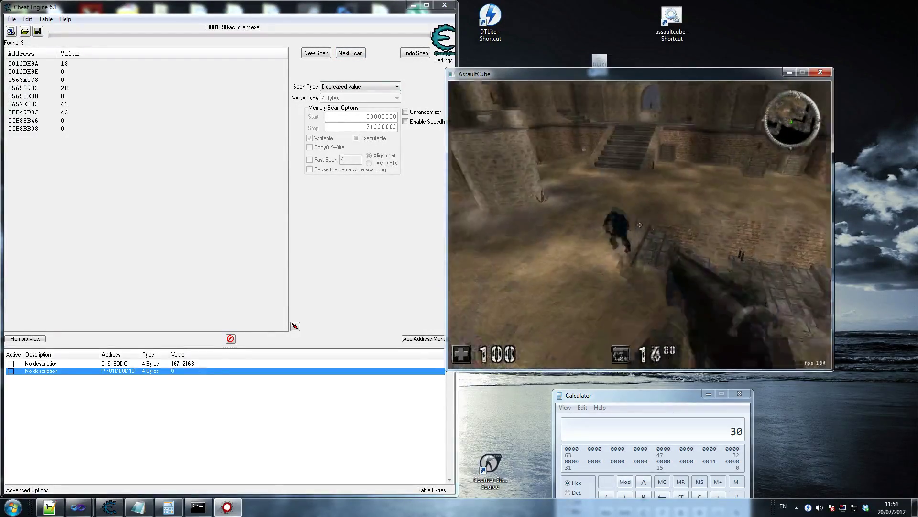
{"action": "left_click", "coordinate": [640, 225]}
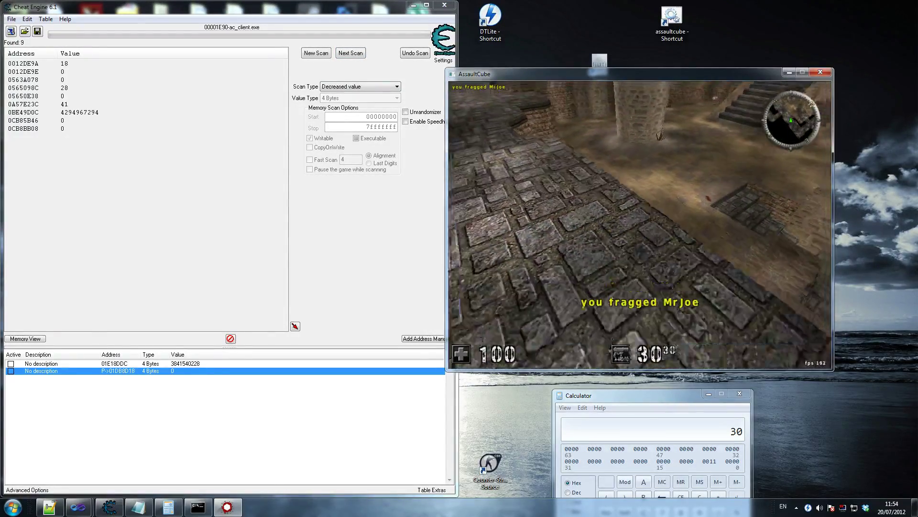
{"action": "key", "text": "super"}
{"action": "left_click", "coordinate": [82, 112]}
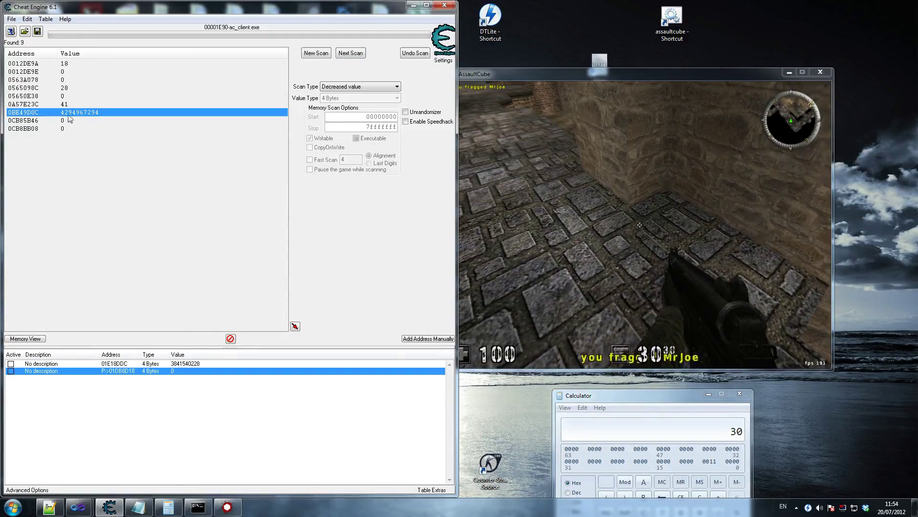
{"action": "double_click", "coordinate": [66, 113]}
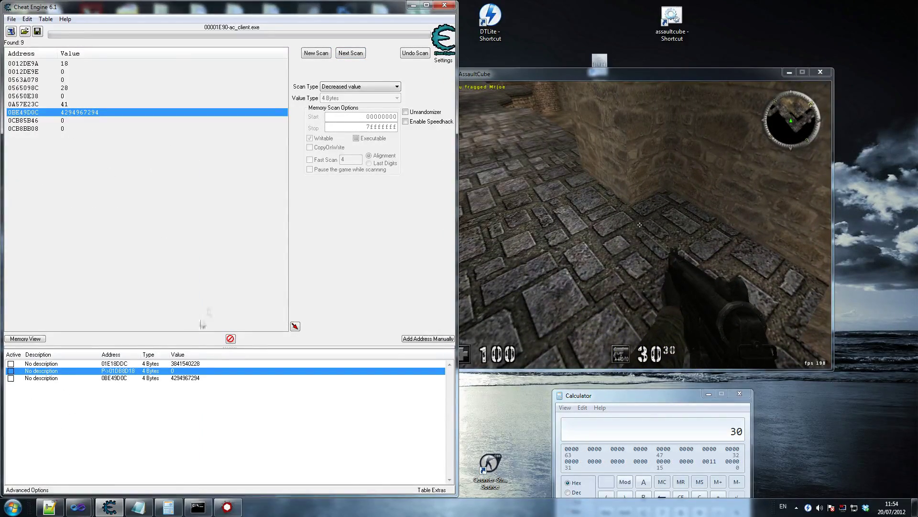
Step: Set the value of the 0BE49D0C entry in the address list to 1000
{"action": "double_click", "coordinate": [177, 378]}
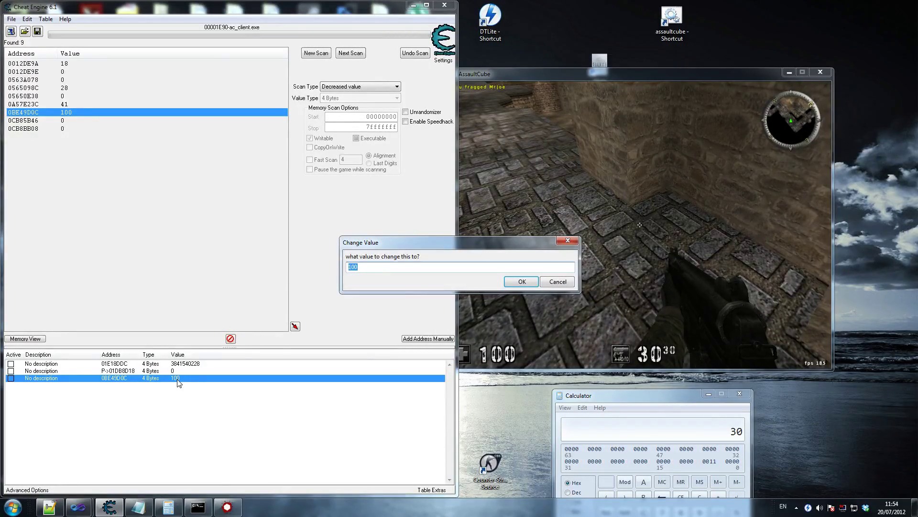
{"action": "type", "text": "1"}
{"action": "left_click", "coordinate": [521, 281]}
Step: Return to AssaultCube and shoot the enemy bot repeatedly to test its health address, and move on through the archway
{"action": "left_click", "coordinate": [526, 280]}
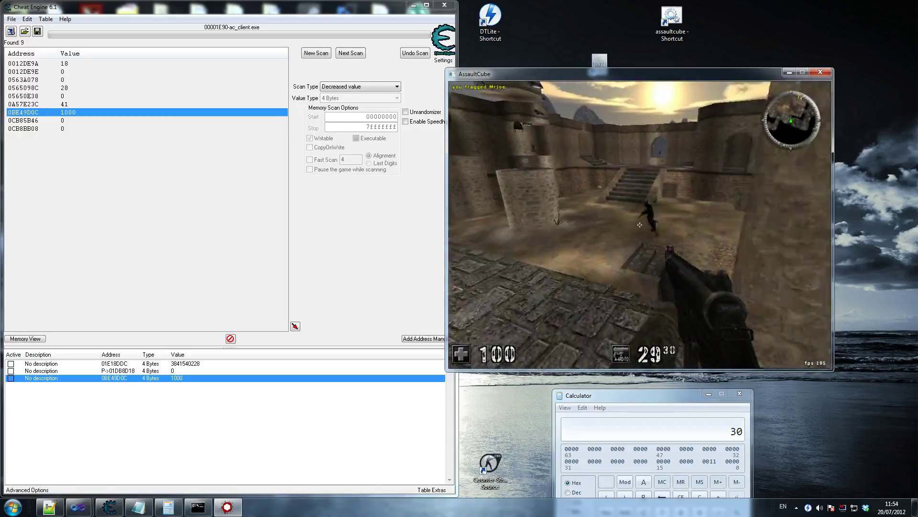
{"action": "left_click_drag", "start_coordinate": [639, 225], "coordinate": [639, 225]}
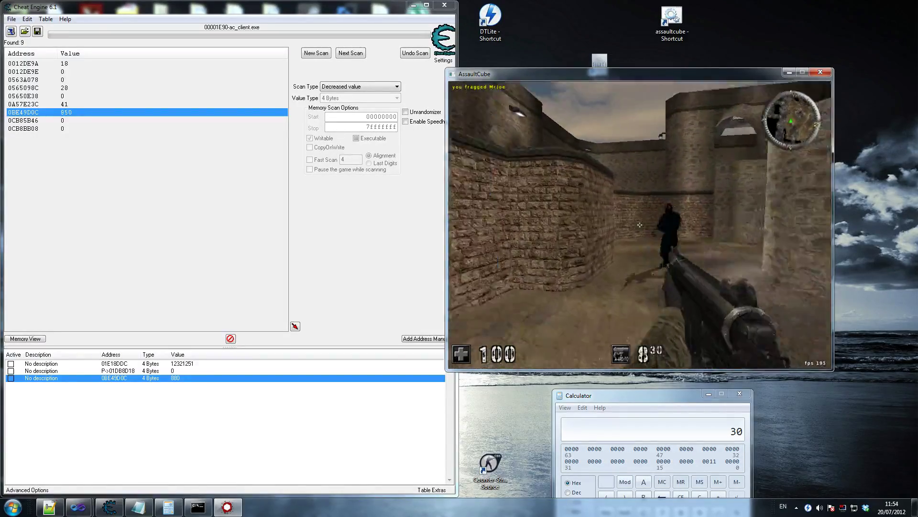
{"action": "left_click", "coordinate": [640, 224]}
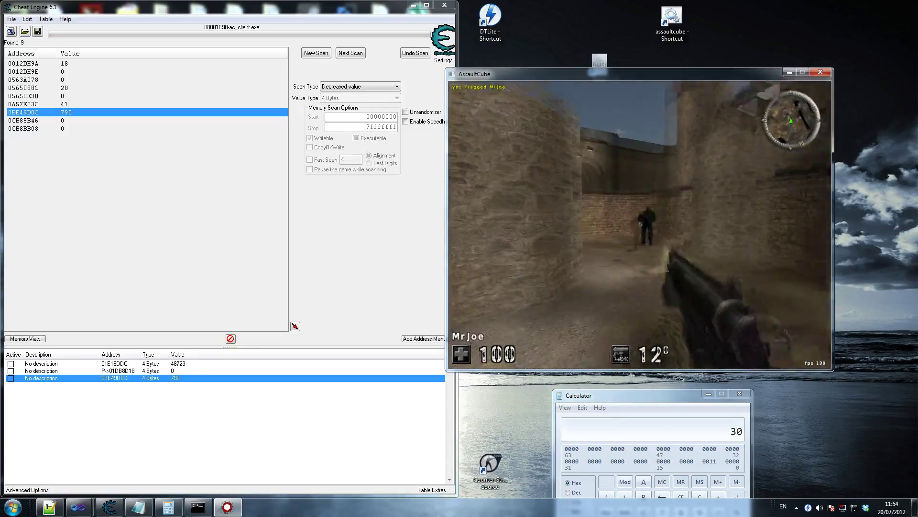
{"action": "left_click_drag", "start_coordinate": [640, 224], "coordinate": [639, 225]}
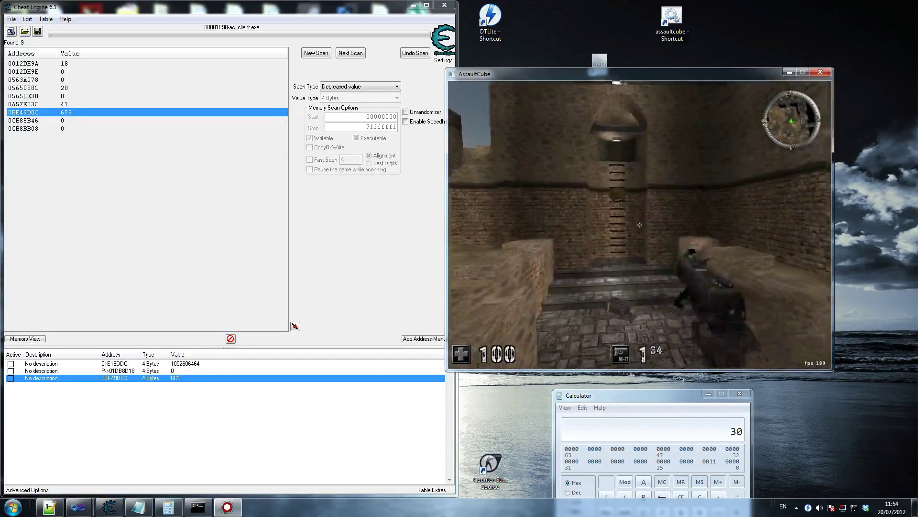
{"action": "left_click", "coordinate": [639, 224]}
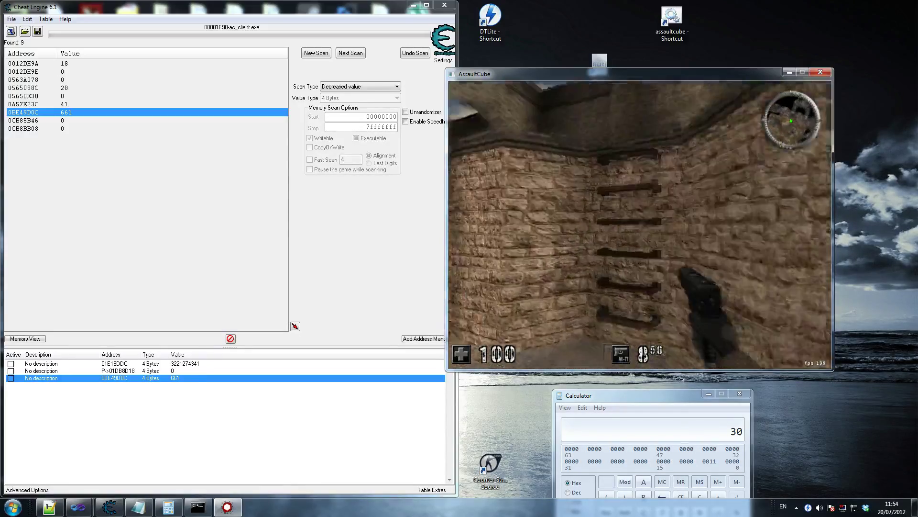
{"action": "key", "text": "w"}
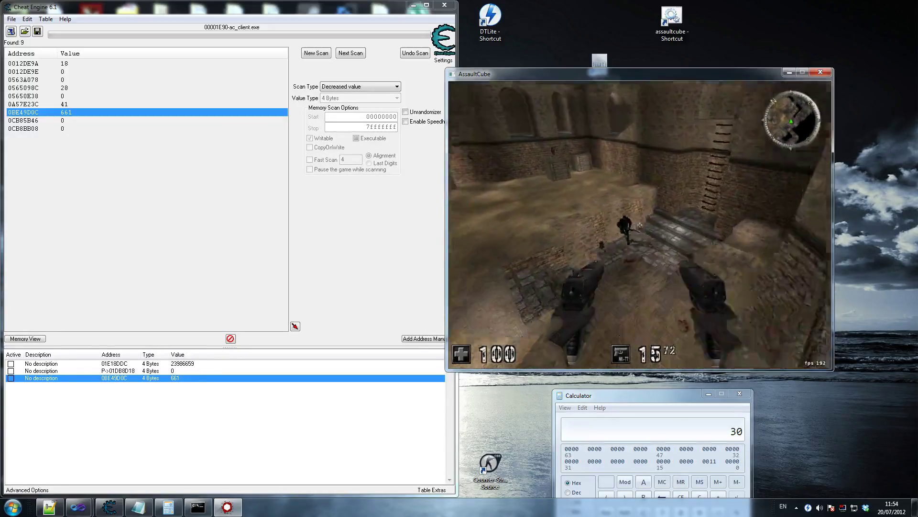
{"action": "left_click", "coordinate": [640, 225]}
{"action": "left_click", "coordinate": [640, 225]}
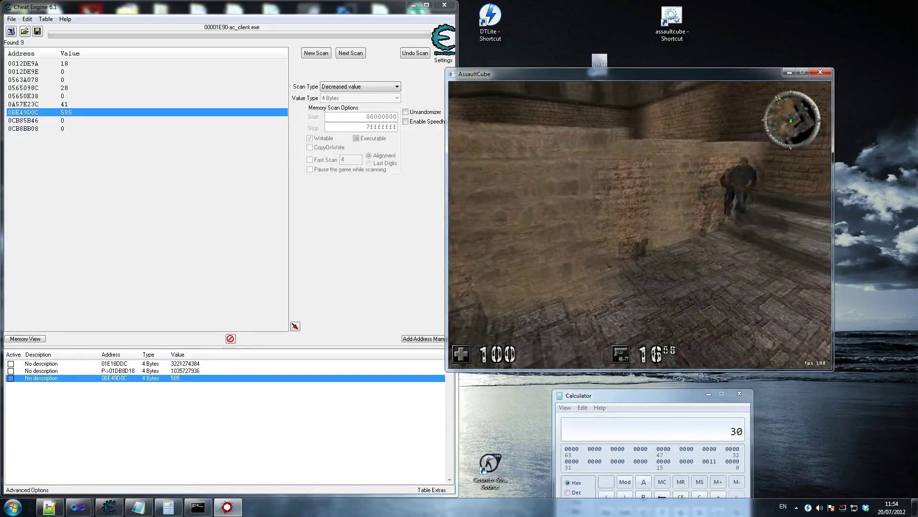
{"action": "key", "text": "w"}
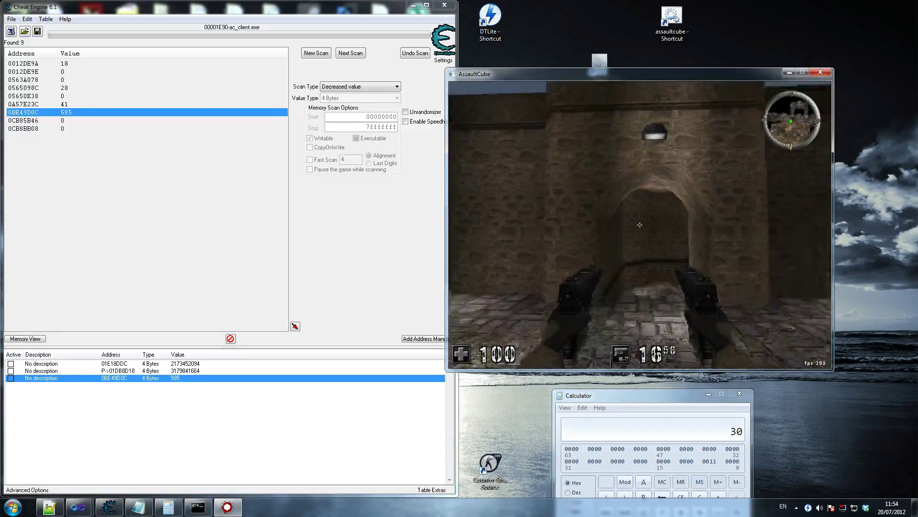
{"action": "key", "text": "w"}
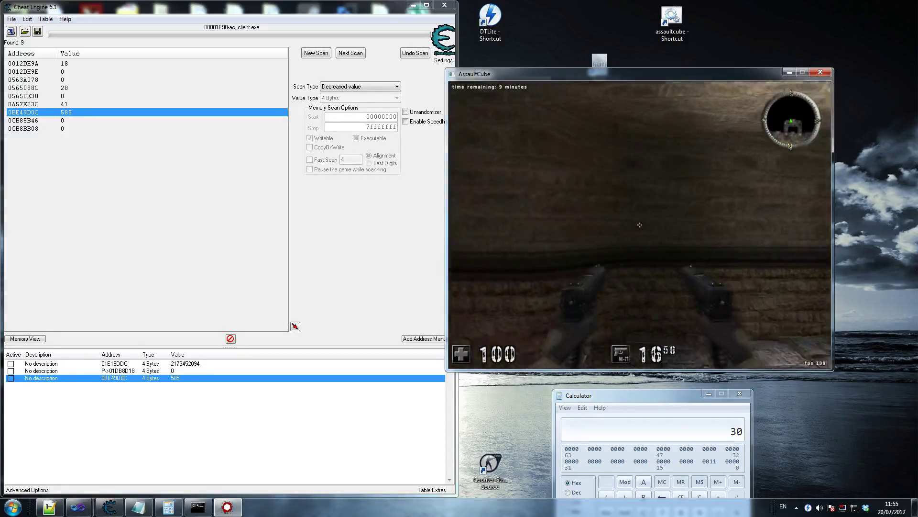
Step: Switch to Cheat Engine and set up a pointer scan for the 0BE49D0C entry in the address list
{"action": "key", "text": "super"}
{"action": "left_click", "coordinate": [421, 237]}
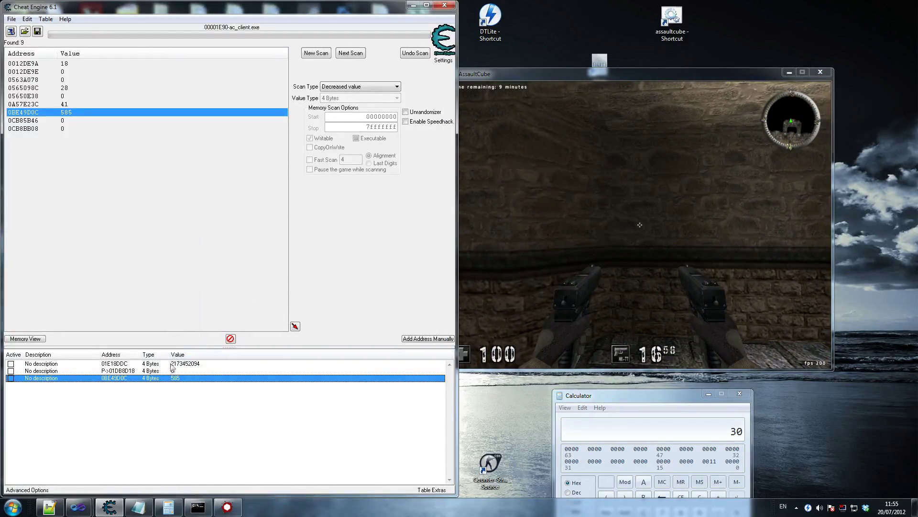
{"action": "right_click", "coordinate": [142, 379]}
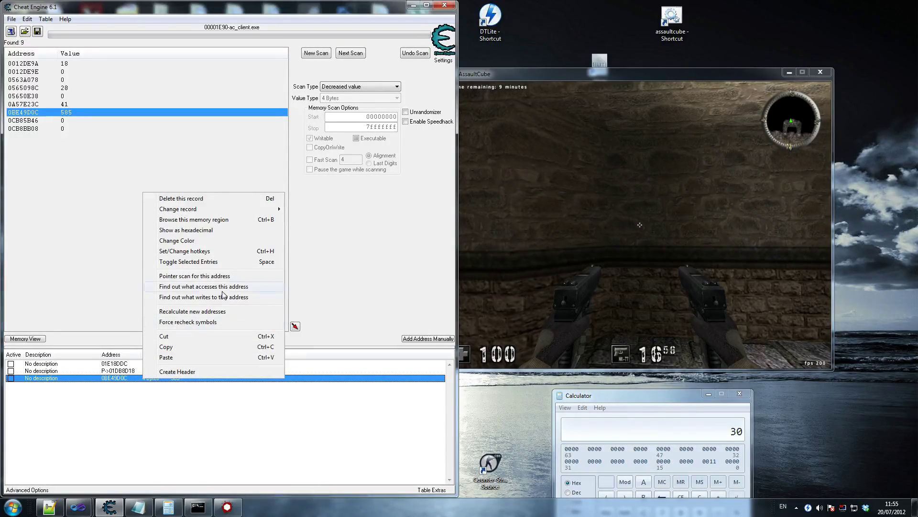
{"action": "left_click", "coordinate": [376, 279]}
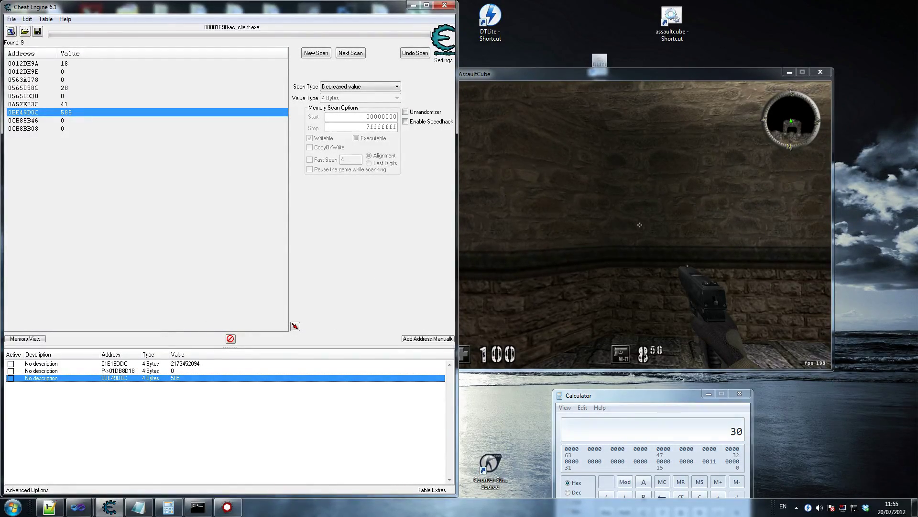
{"action": "right_click", "coordinate": [115, 379]}
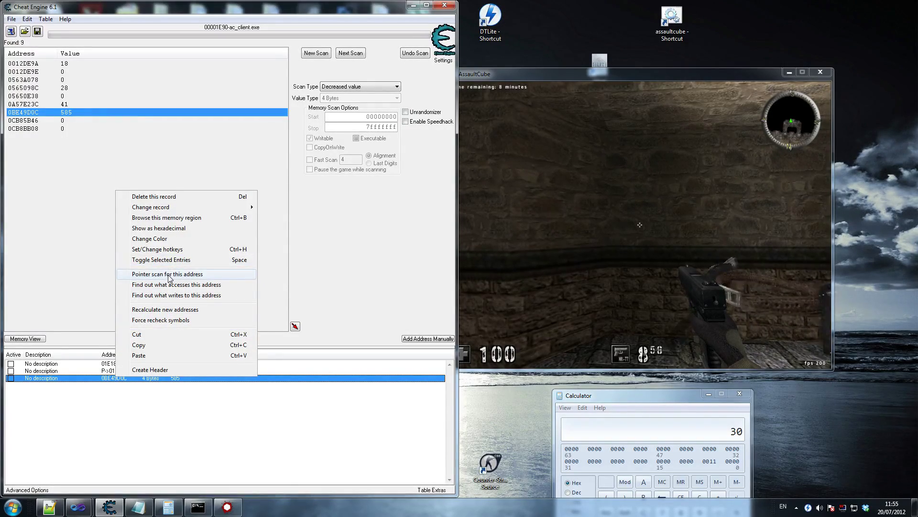
{"action": "left_click", "coordinate": [191, 274]}
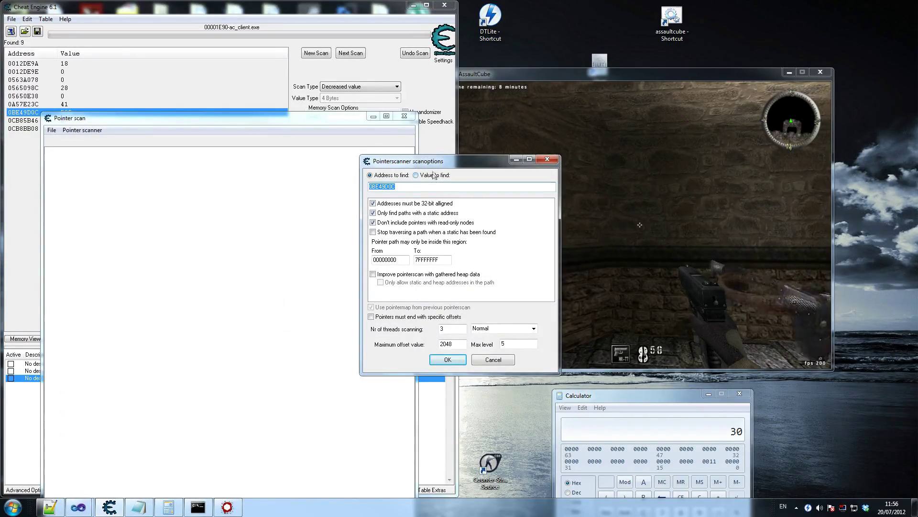
Step: Accept the pointer scan options with 3 scanning threads, a maximum offset value of 2048 and a max level of 5
{"action": "left_click_drag", "start_coordinate": [431, 164], "coordinate": [277, 170]}
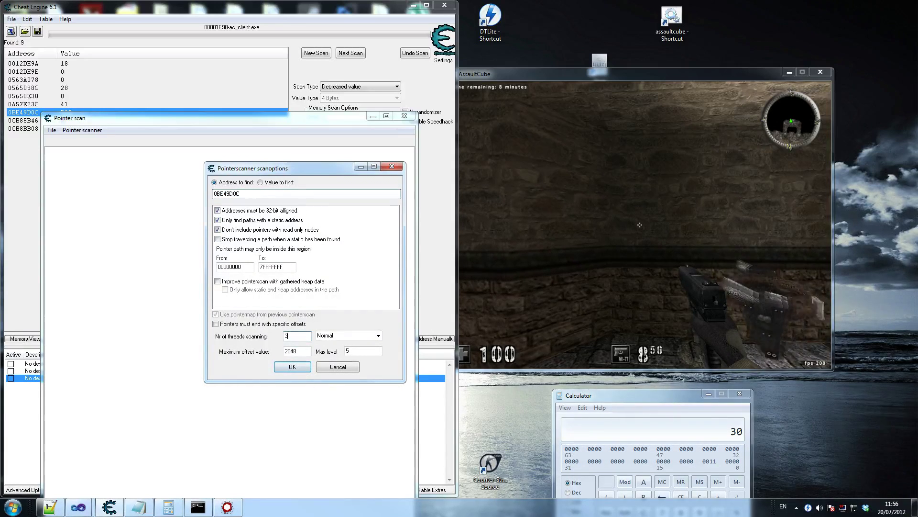
{"action": "double_click", "coordinate": [297, 336]}
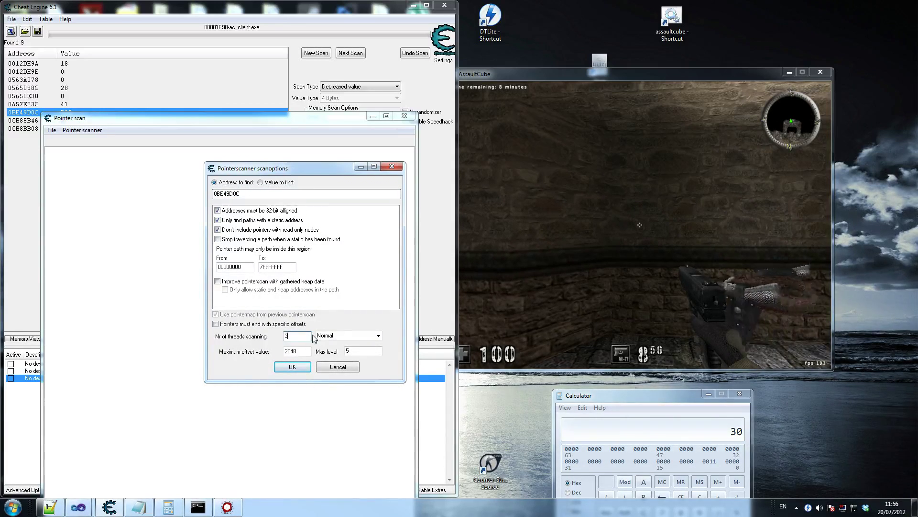
{"action": "type", "text": "2"}
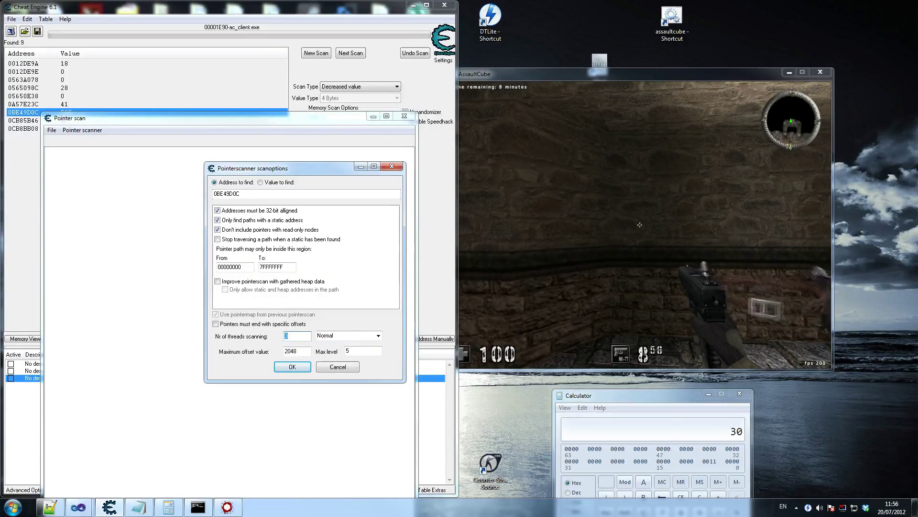
{"action": "left_click", "coordinate": [299, 351]}
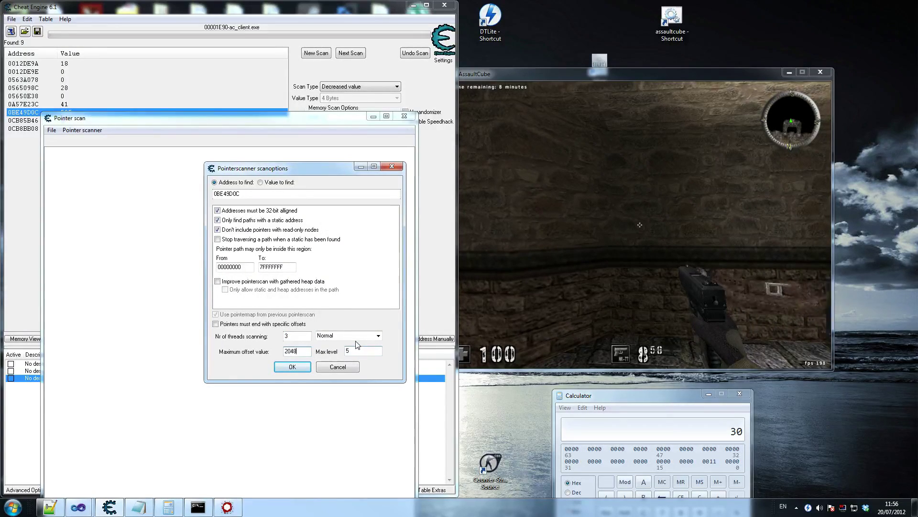
{"action": "left_click", "coordinate": [300, 367]}
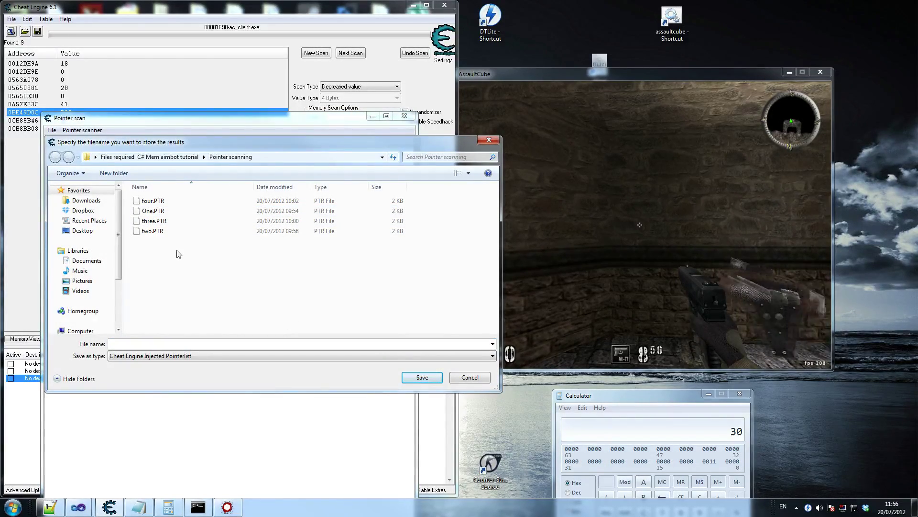
Step: Delete the old result files four.PTR, three.PTR, two.PTR and One.PTR from the Pointer scanning folder
{"action": "left_click", "coordinate": [173, 203]}
{"action": "key", "text": "Delete"}
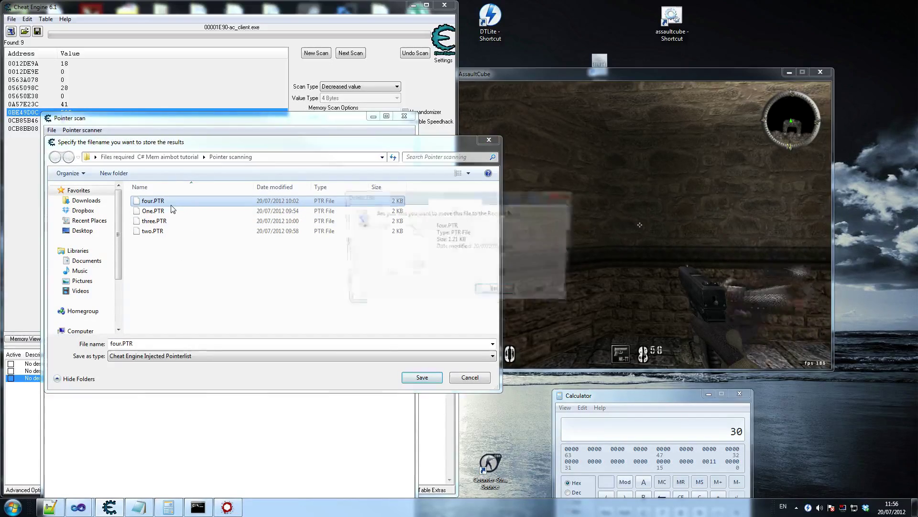
{"action": "key", "text": "Return"}
{"action": "left_click", "coordinate": [171, 211]}
{"action": "key", "text": "Delete"}
{"action": "key", "text": "Return"}
{"action": "left_click", "coordinate": [168, 211]}
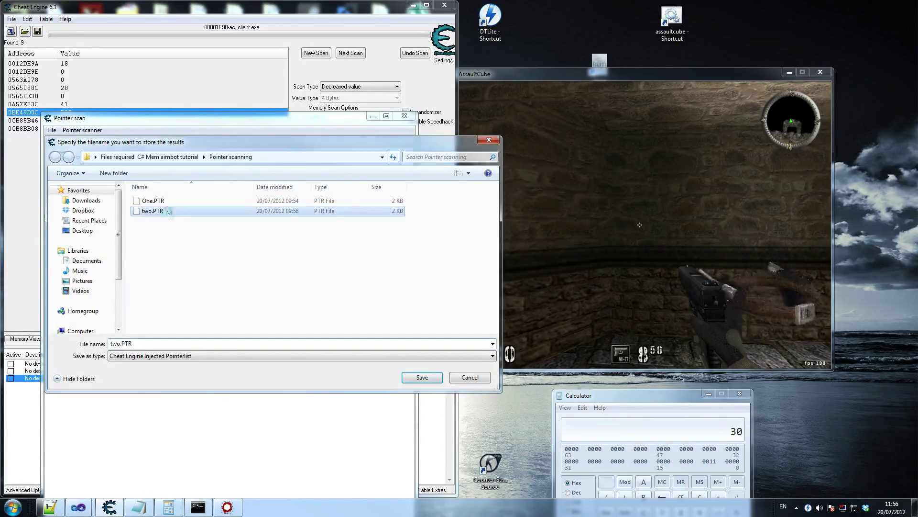
{"action": "key", "text": "Delete"}
{"action": "key", "text": "Return"}
{"action": "left_click", "coordinate": [165, 201]}
{"action": "key", "text": "Delete"}
{"action": "key", "text": "Return"}
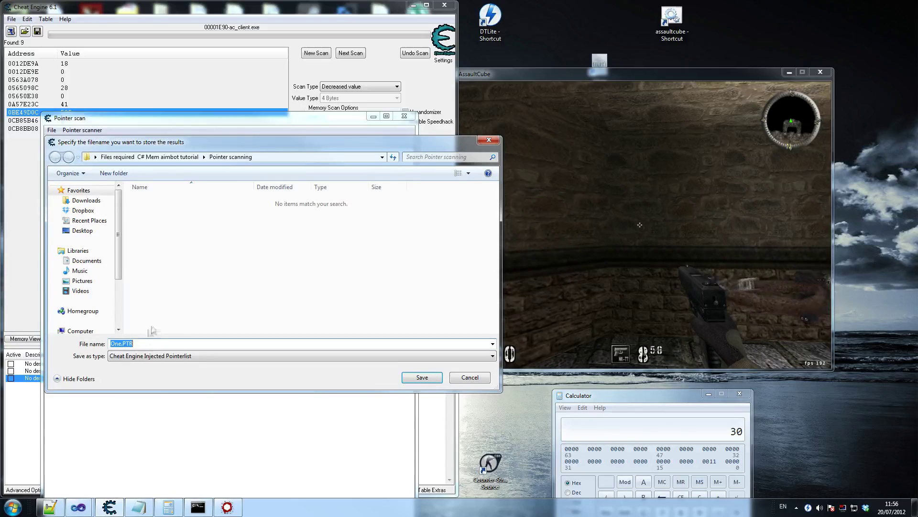
Step: Save the pointer scan results under the file name ONE to start the scan, and reposition the Pointer scan window so it is fully visible
{"action": "type", "text": "ONE"}
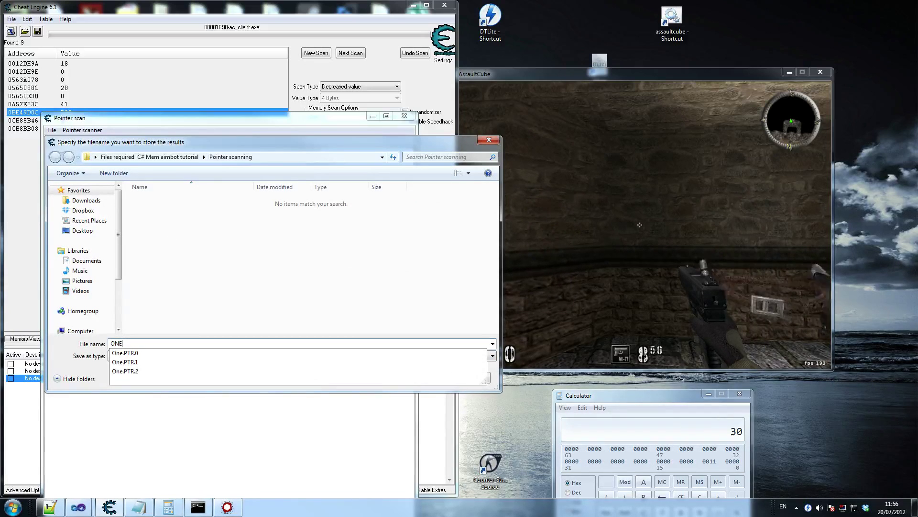
{"action": "left_click", "coordinate": [158, 281]}
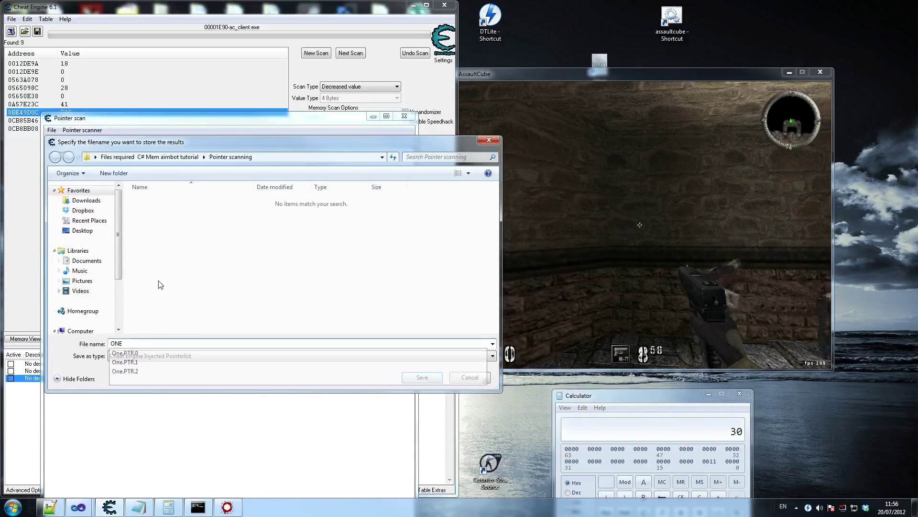
{"action": "left_click", "coordinate": [422, 377]}
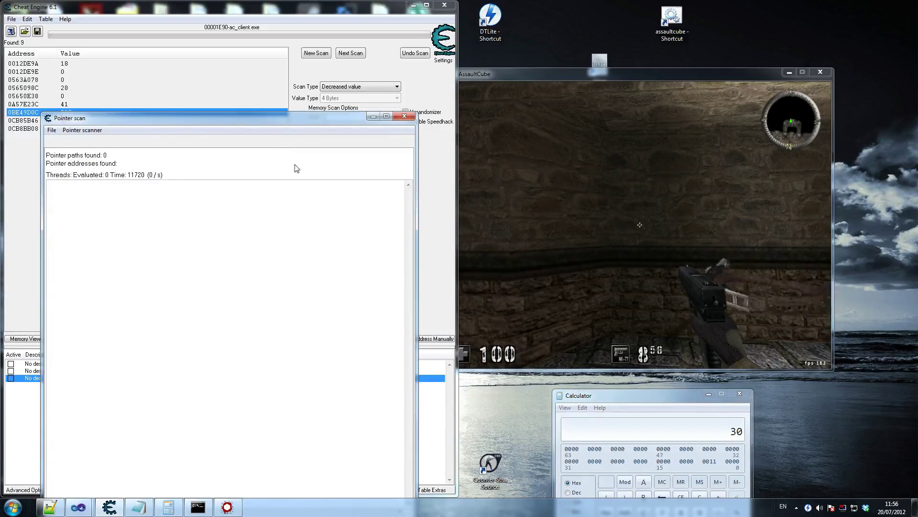
{"action": "left_click_drag", "start_coordinate": [237, 118], "coordinate": [231, 27]}
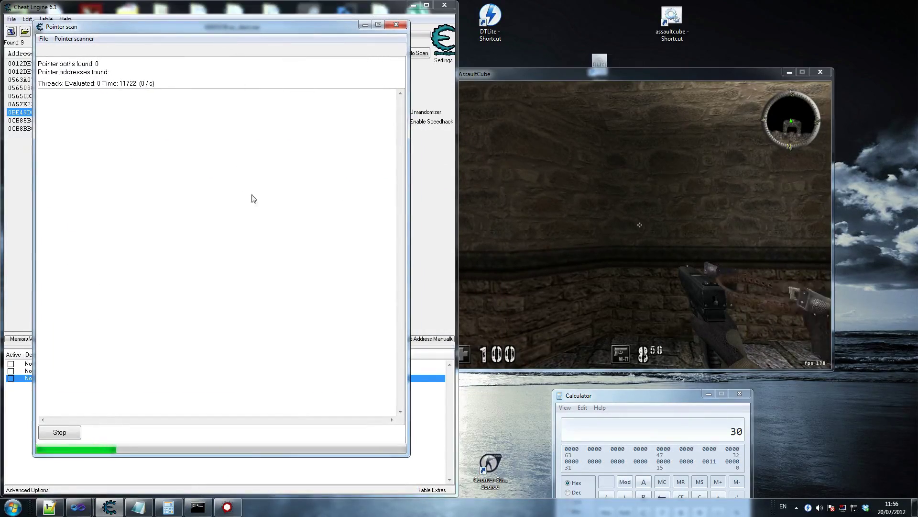
Step: Return to AssaultCube and reload the pistol while the pointer scan runs
{"action": "left_click", "coordinate": [565, 249]}
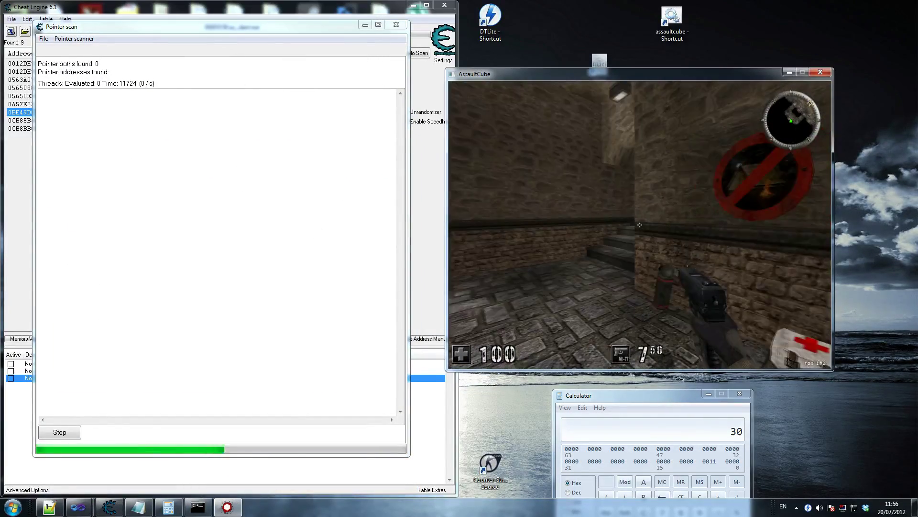
{"action": "key", "text": "r"}
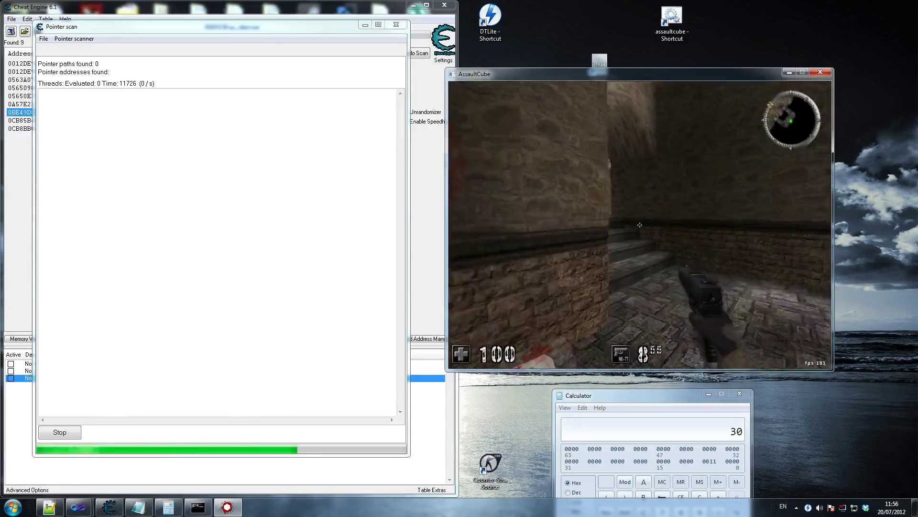